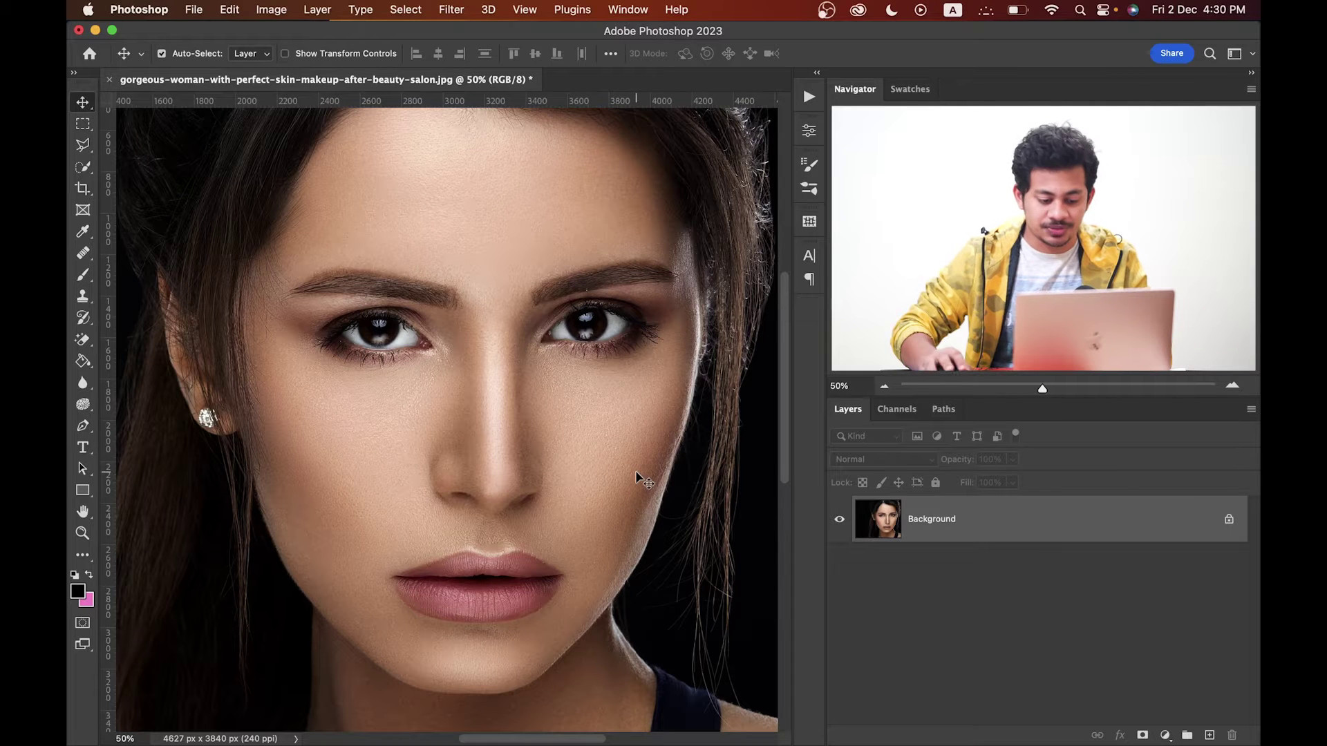
Add a Gradient Map adjustment layer above the Background and make its adjustment, not its mask, active.
click(1165, 736)
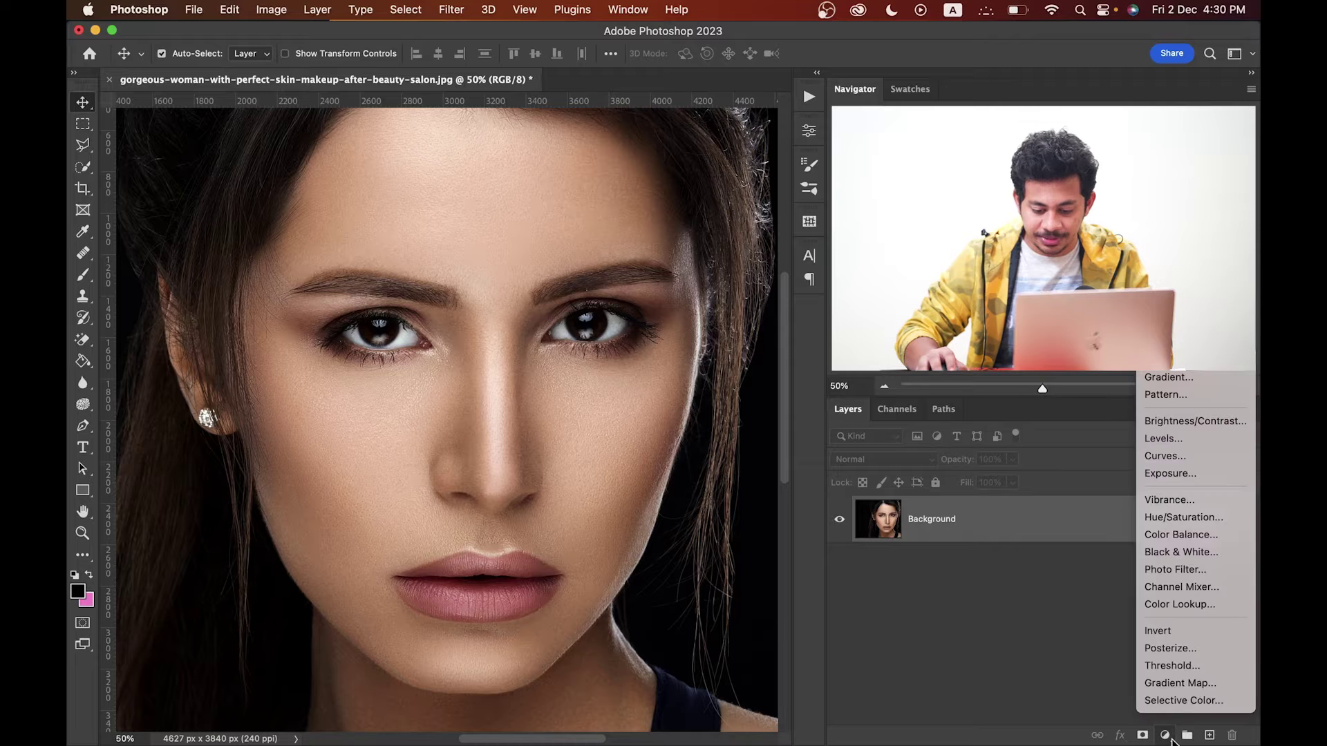
click(1185, 686)
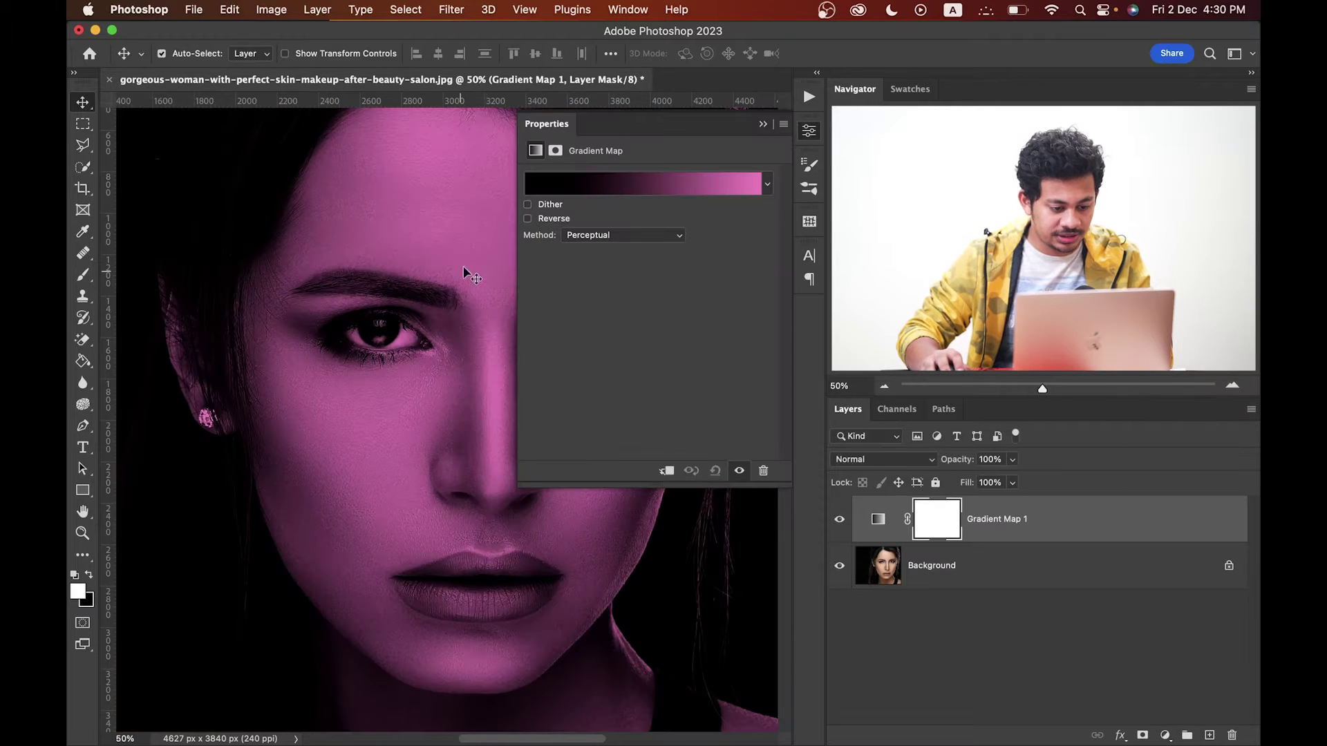
drag(463, 266, 349, 267)
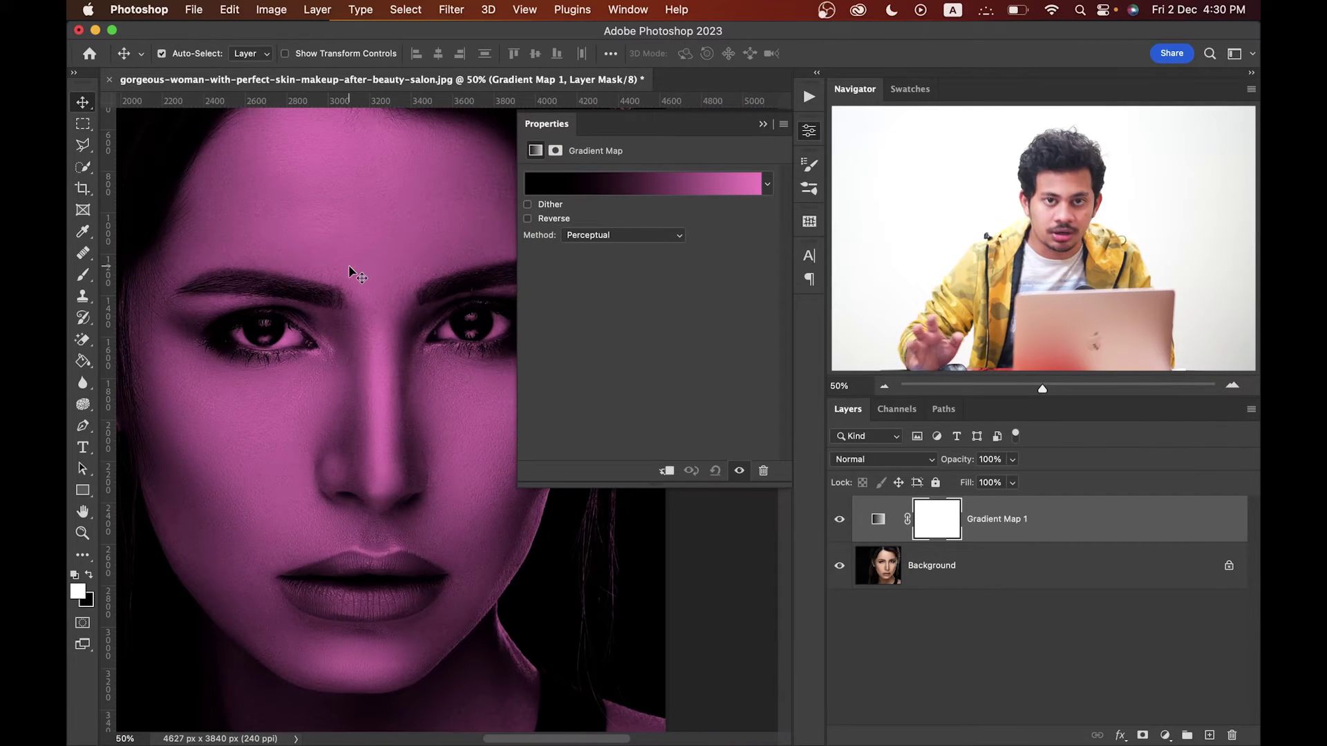
scroll(442, 238, right, 2)
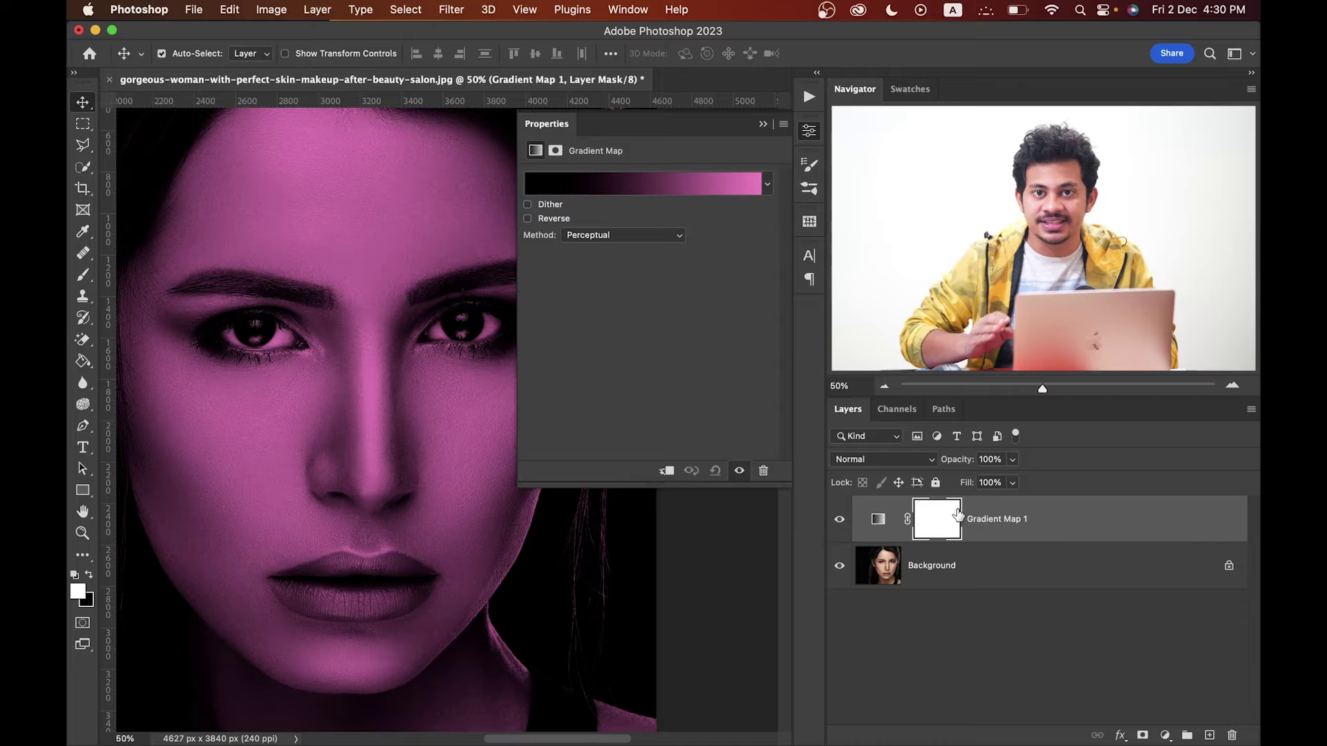
click(877, 523)
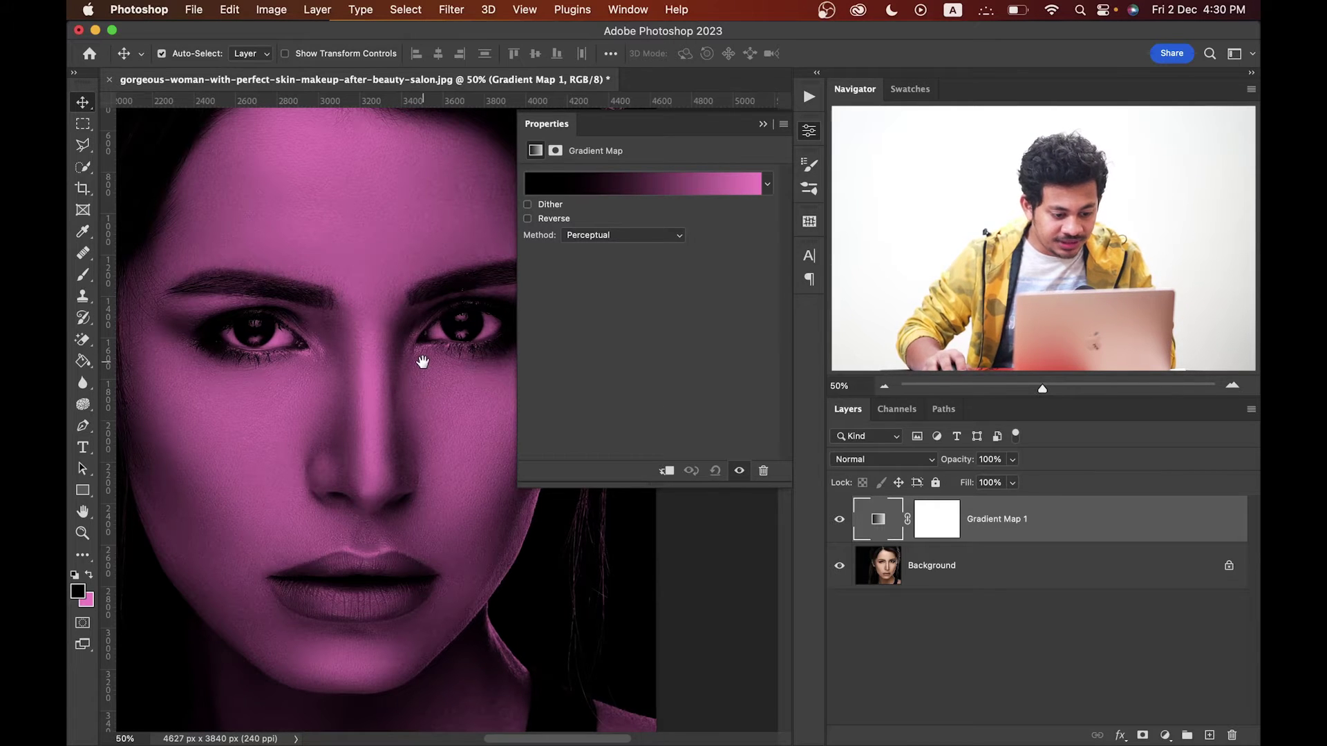
drag(423, 361, 417, 358)
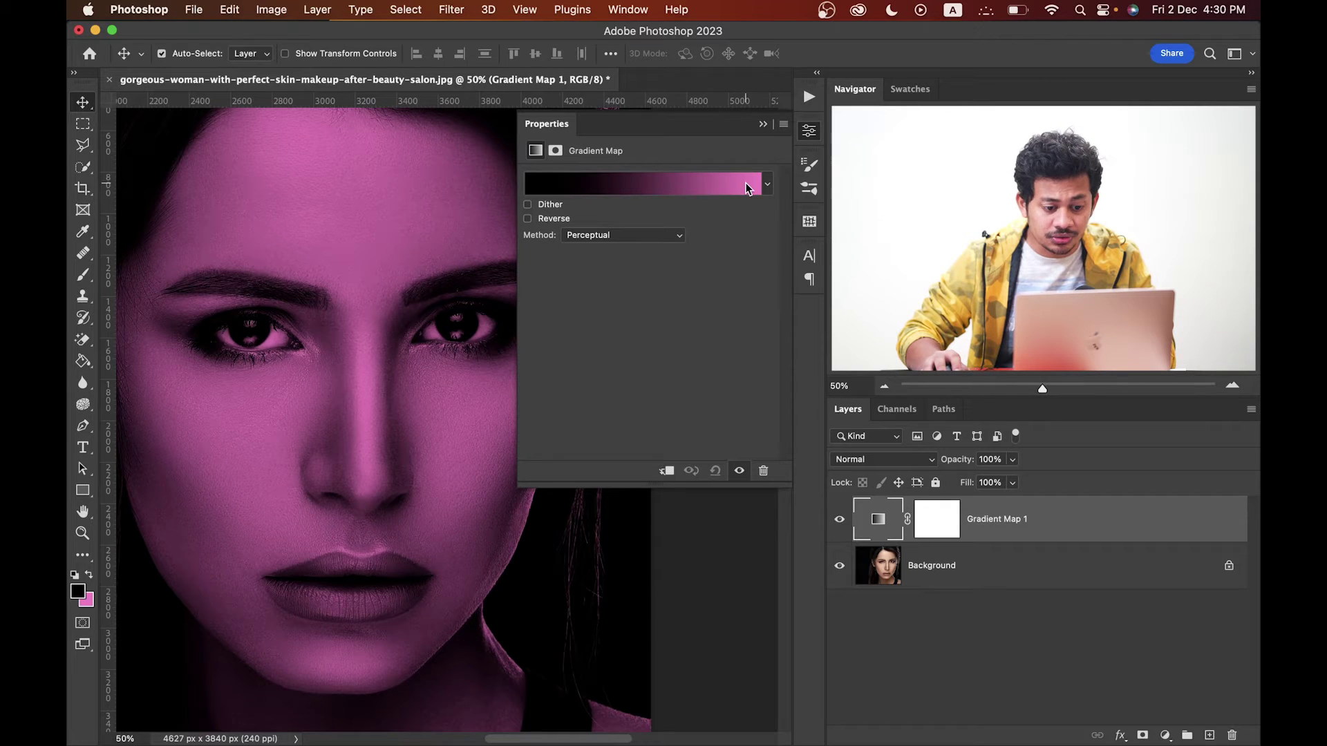
click(578, 184)
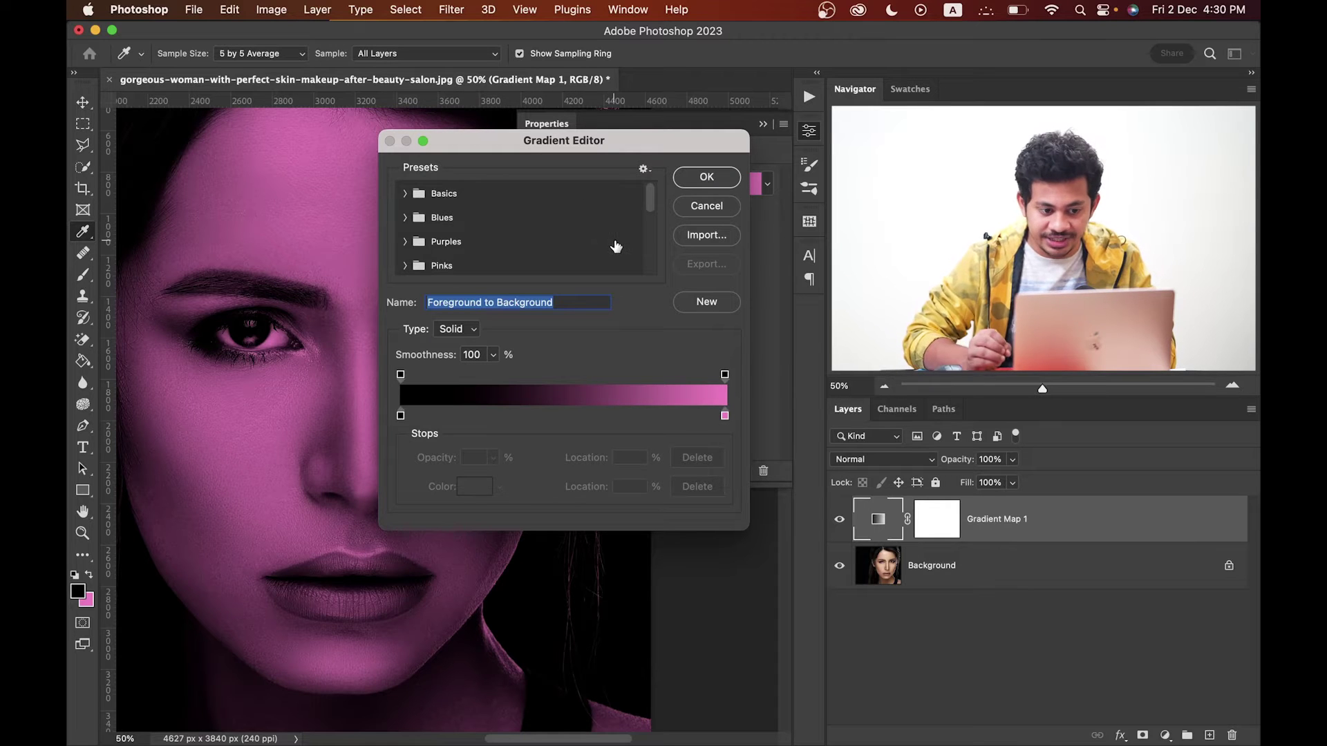
drag(601, 144, 590, 152)
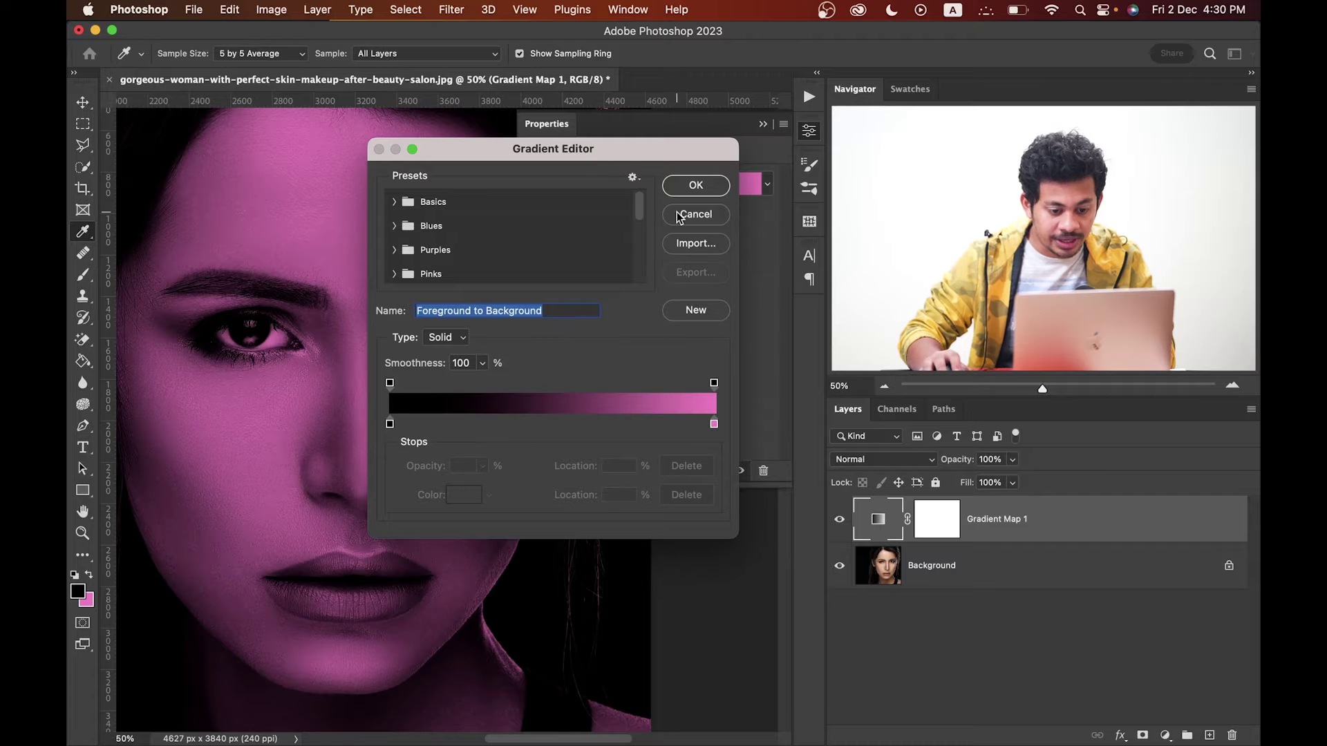
click(695, 215)
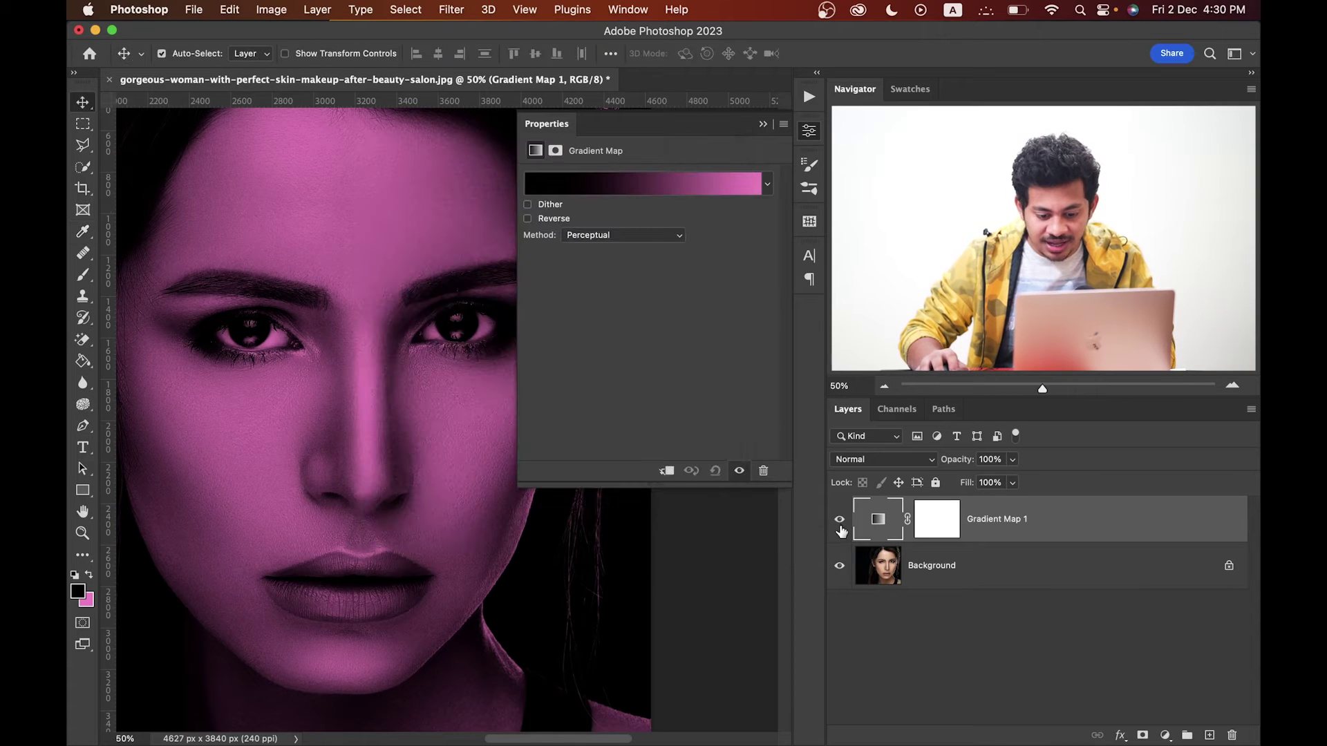
Hide the Gradient Map 1 layer so the portrait's original skin colors can be sampled.
click(839, 525)
click(840, 525)
click(839, 525)
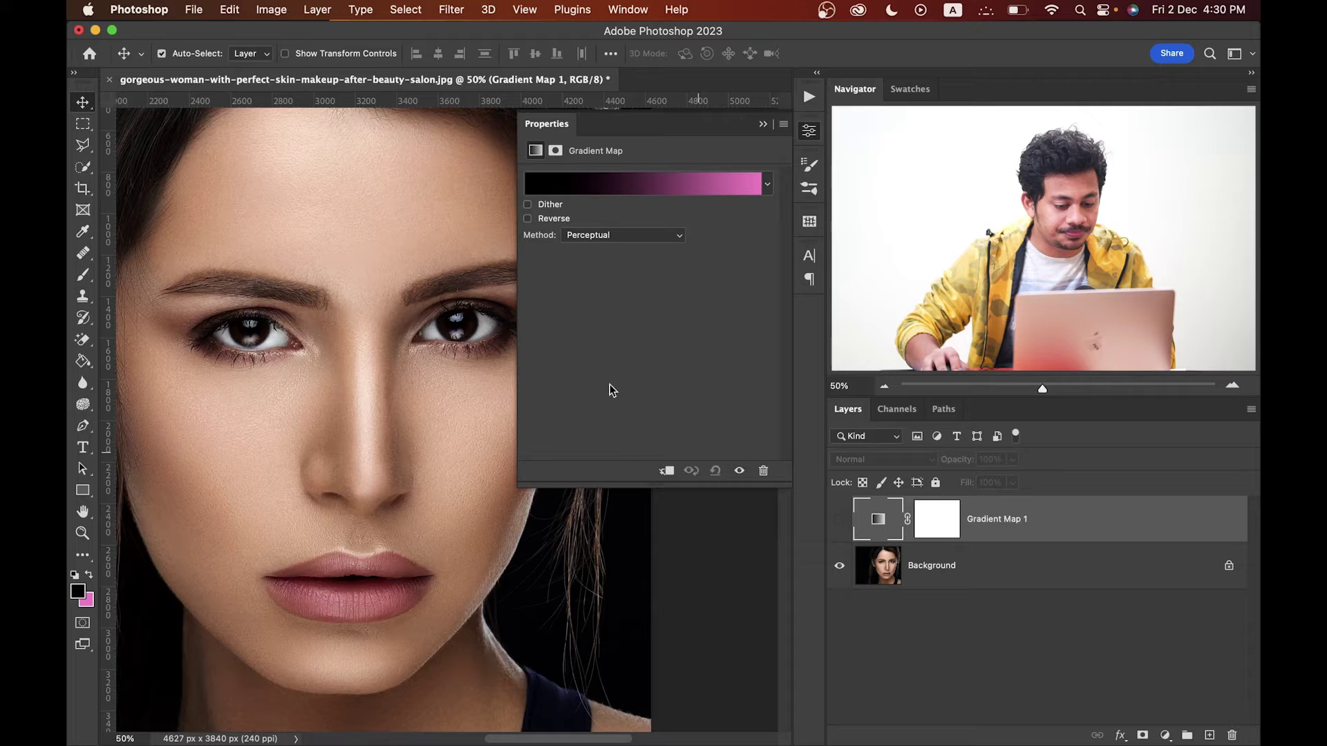
Open the gradient map's gradient for editing and examine its start and end color stops.
click(621, 190)
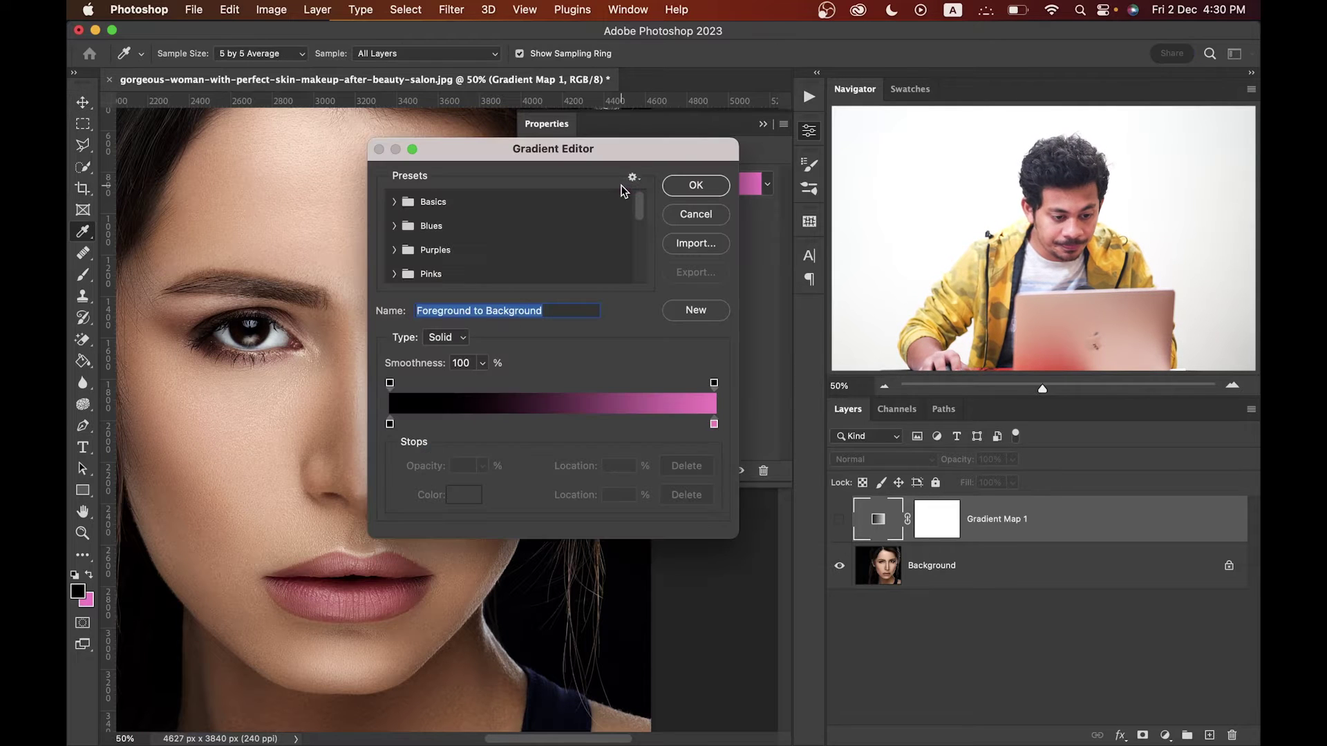
drag(562, 152, 549, 151)
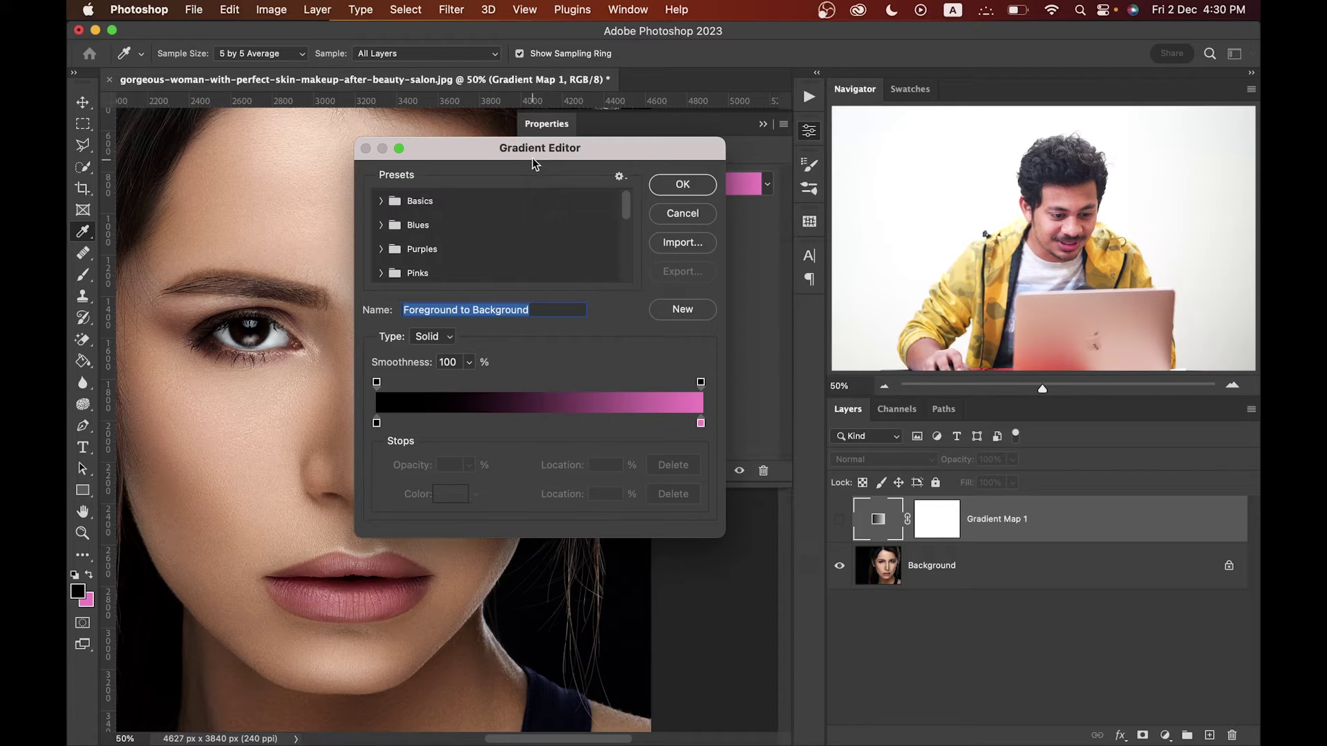
drag(533, 156, 553, 147)
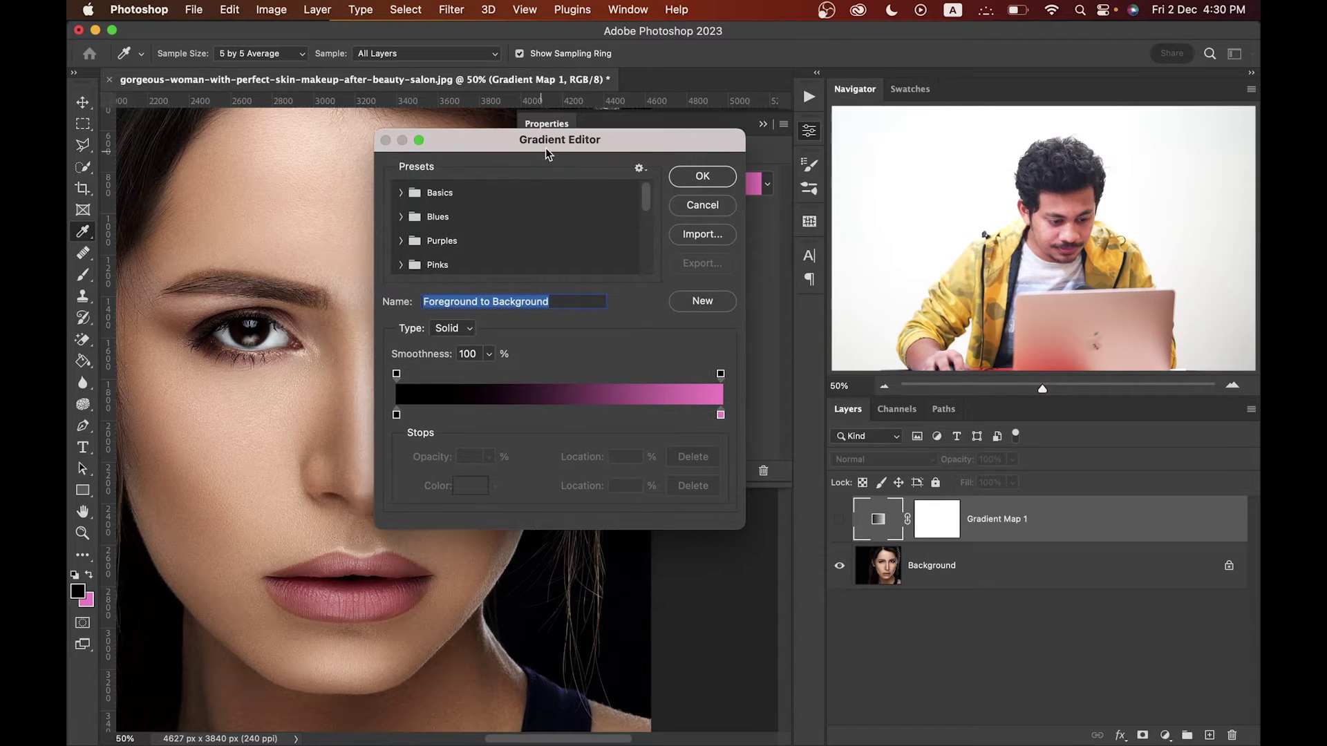
click(396, 416)
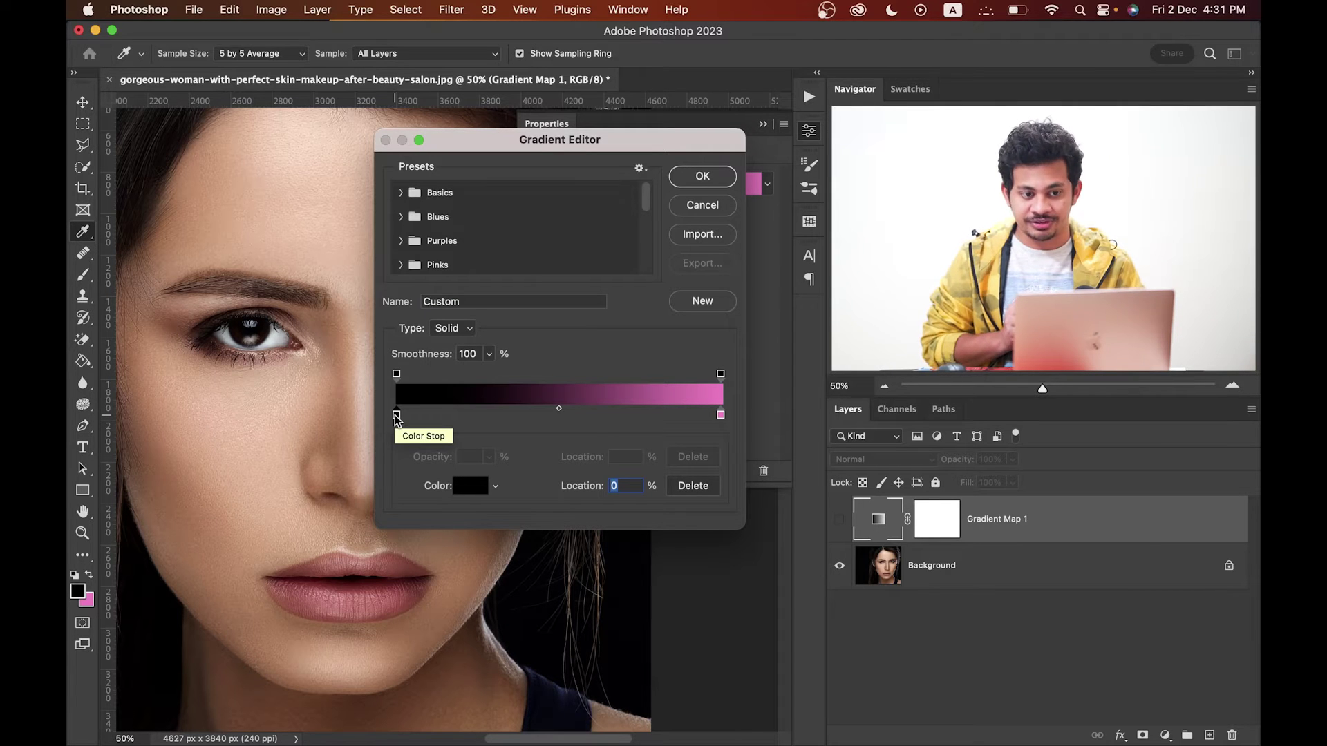
click(721, 415)
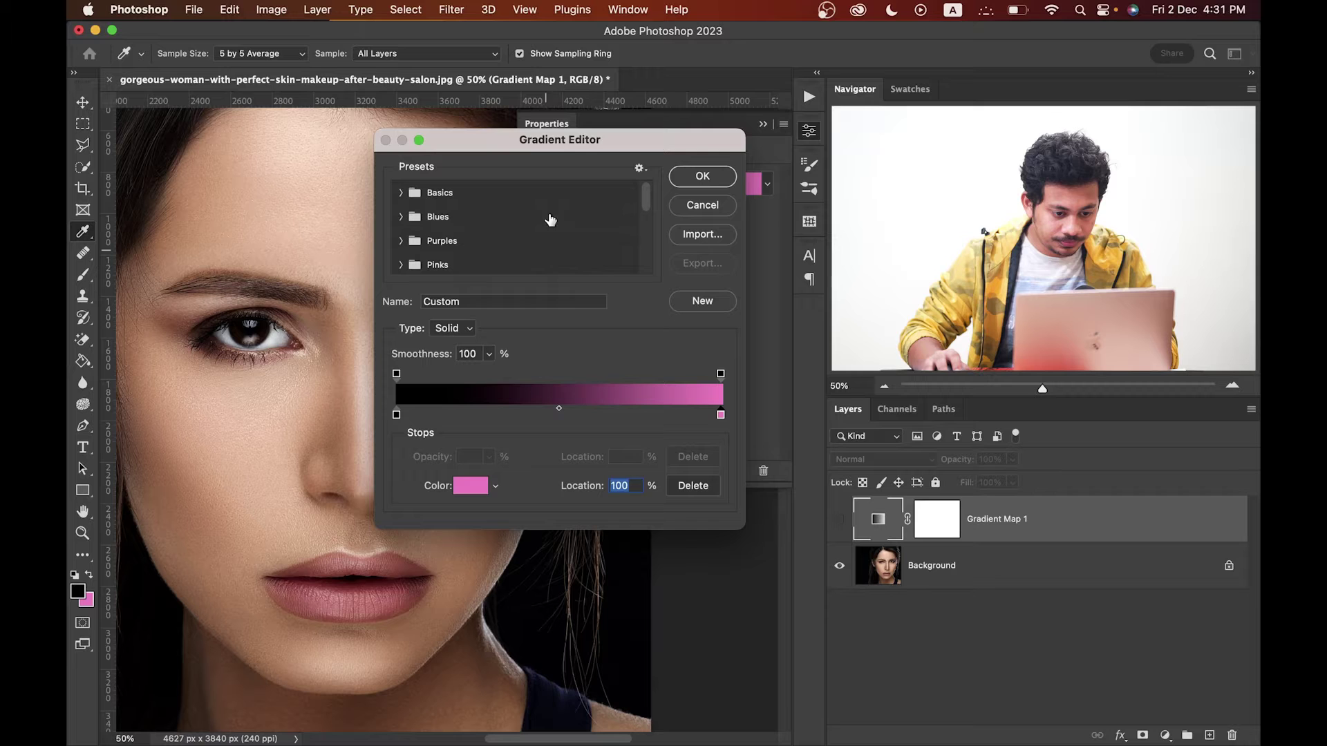
drag(566, 139, 577, 144)
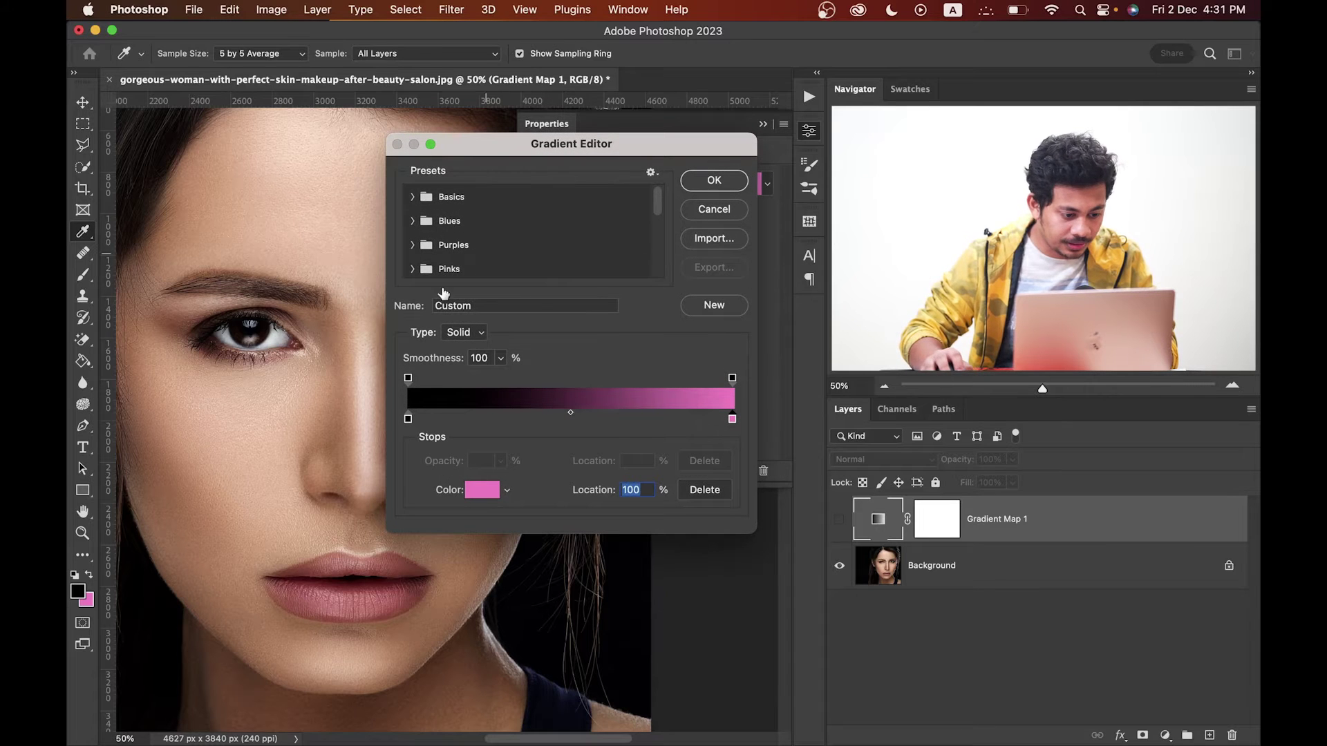
drag(296, 406, 319, 385)
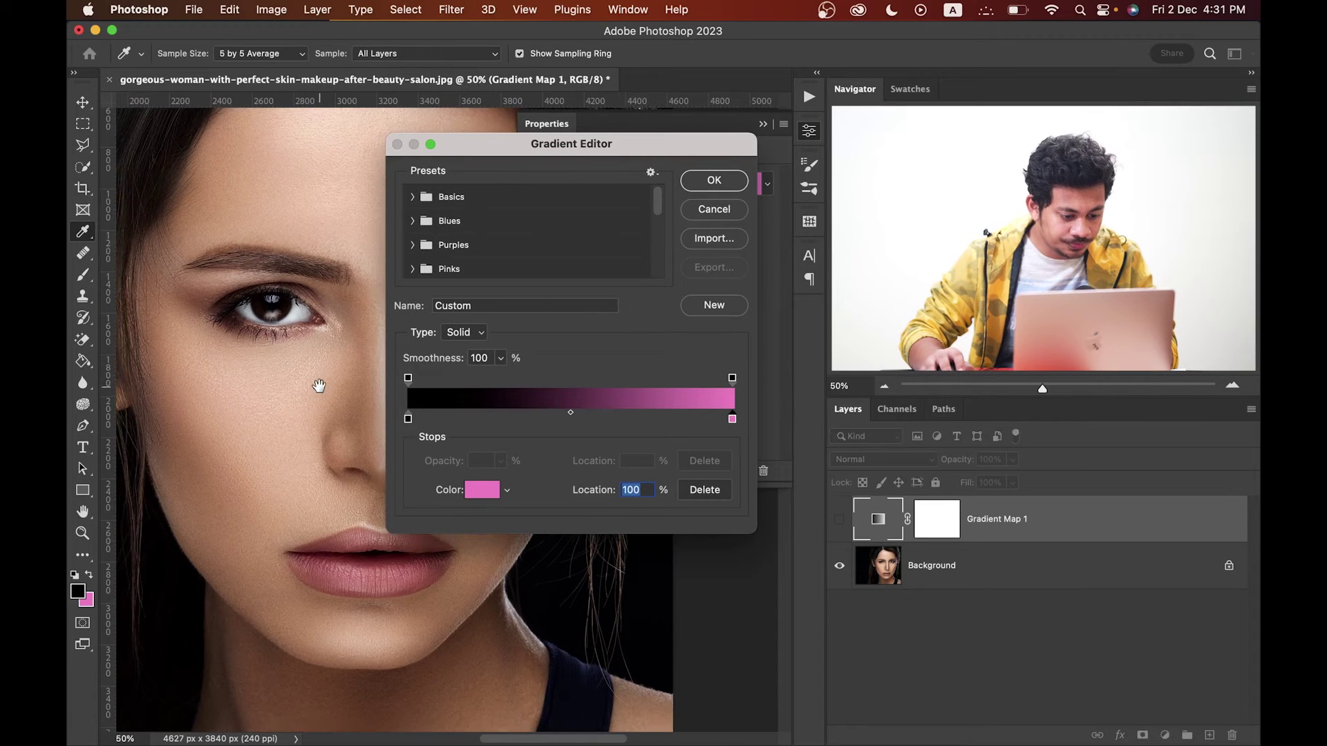
double_click(408, 419)
drag(479, 429, 456, 398)
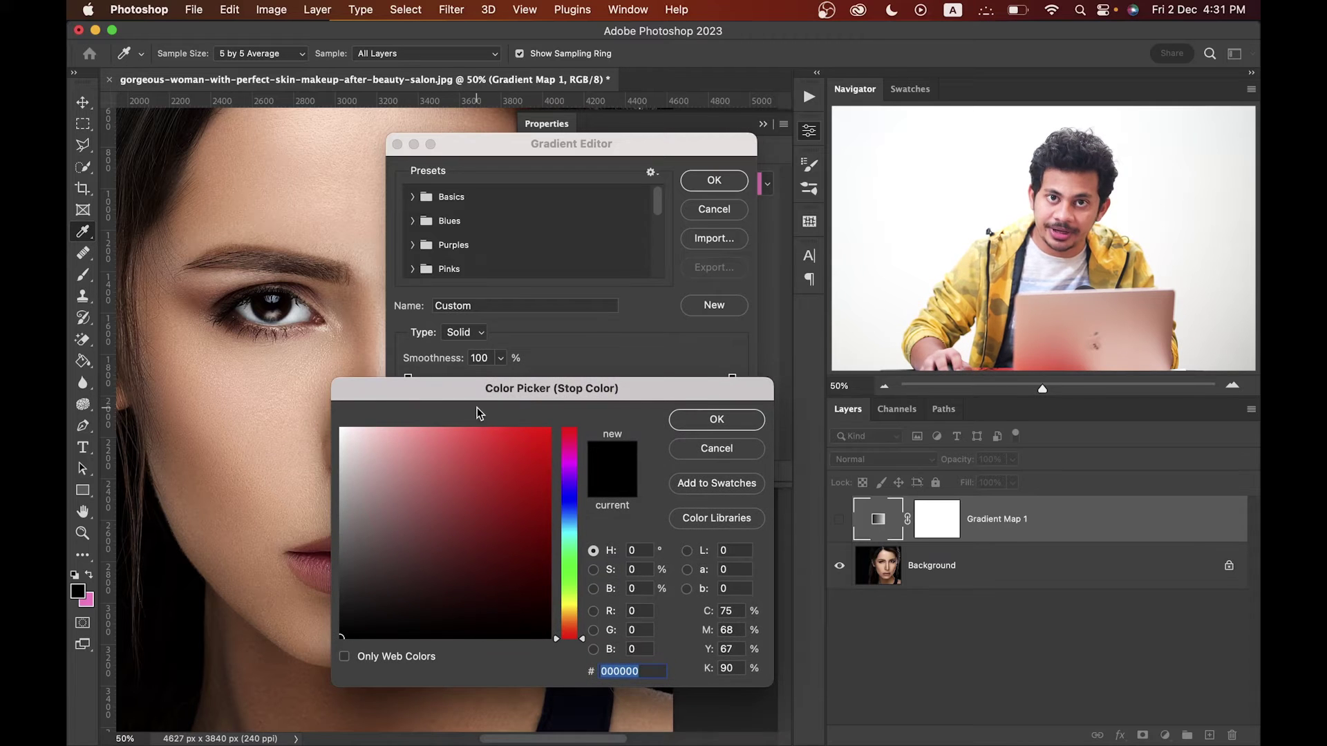
click(701, 451)
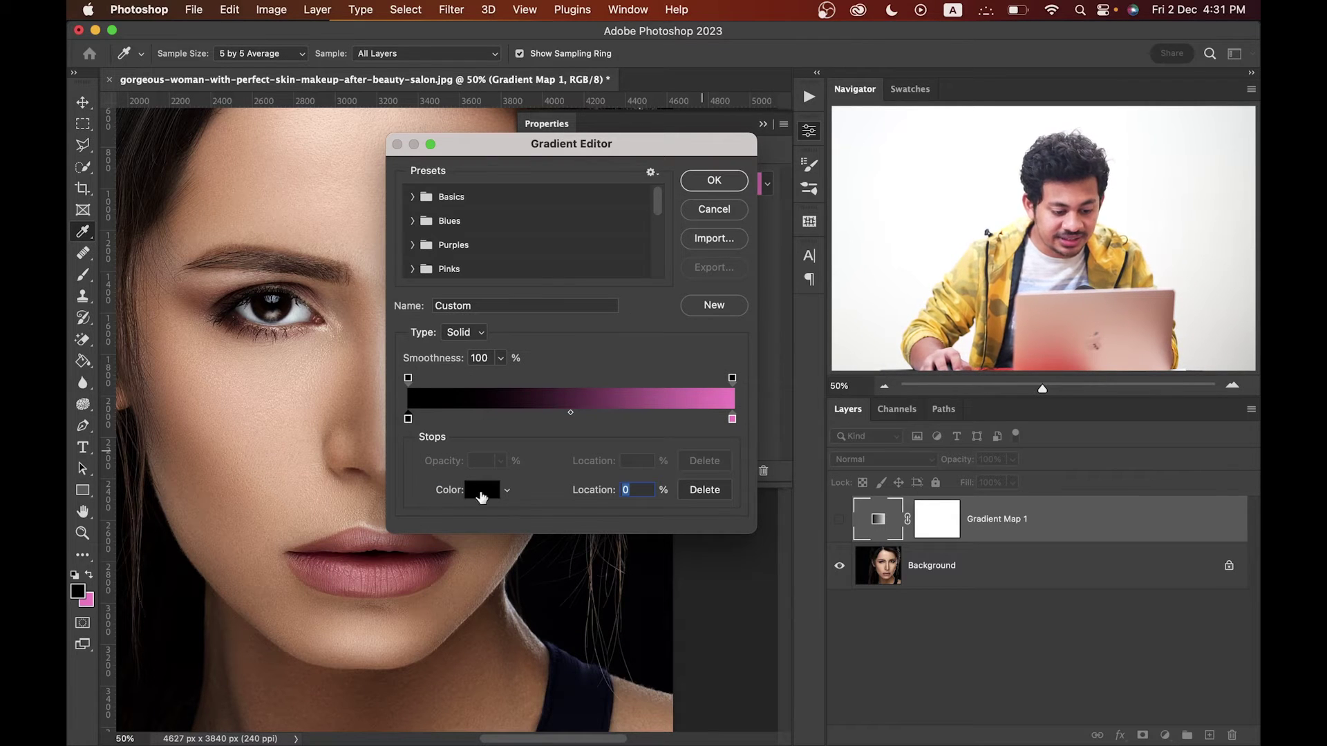
Set the gradient's start color stop to the dark skin tone 5f4233, sampled from the shadowed temple near the hairline.
click(469, 490)
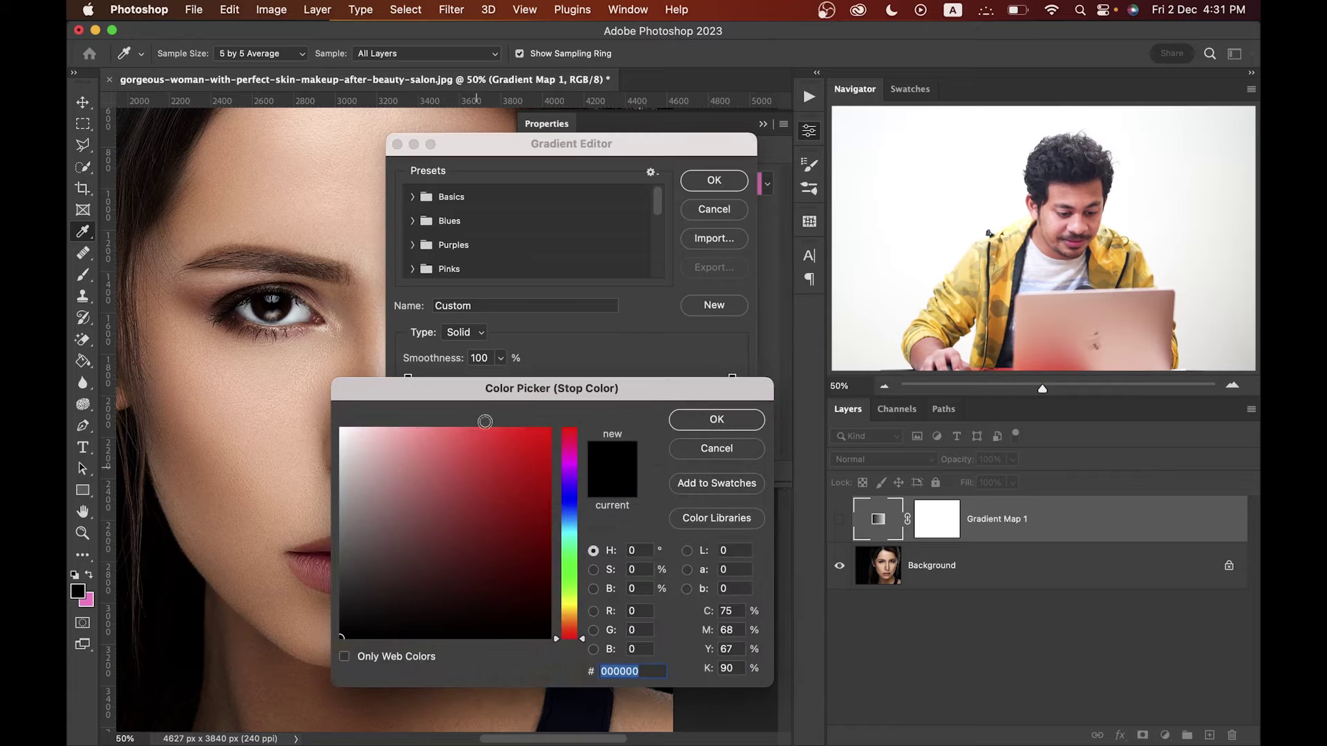
drag(493, 400, 496, 385)
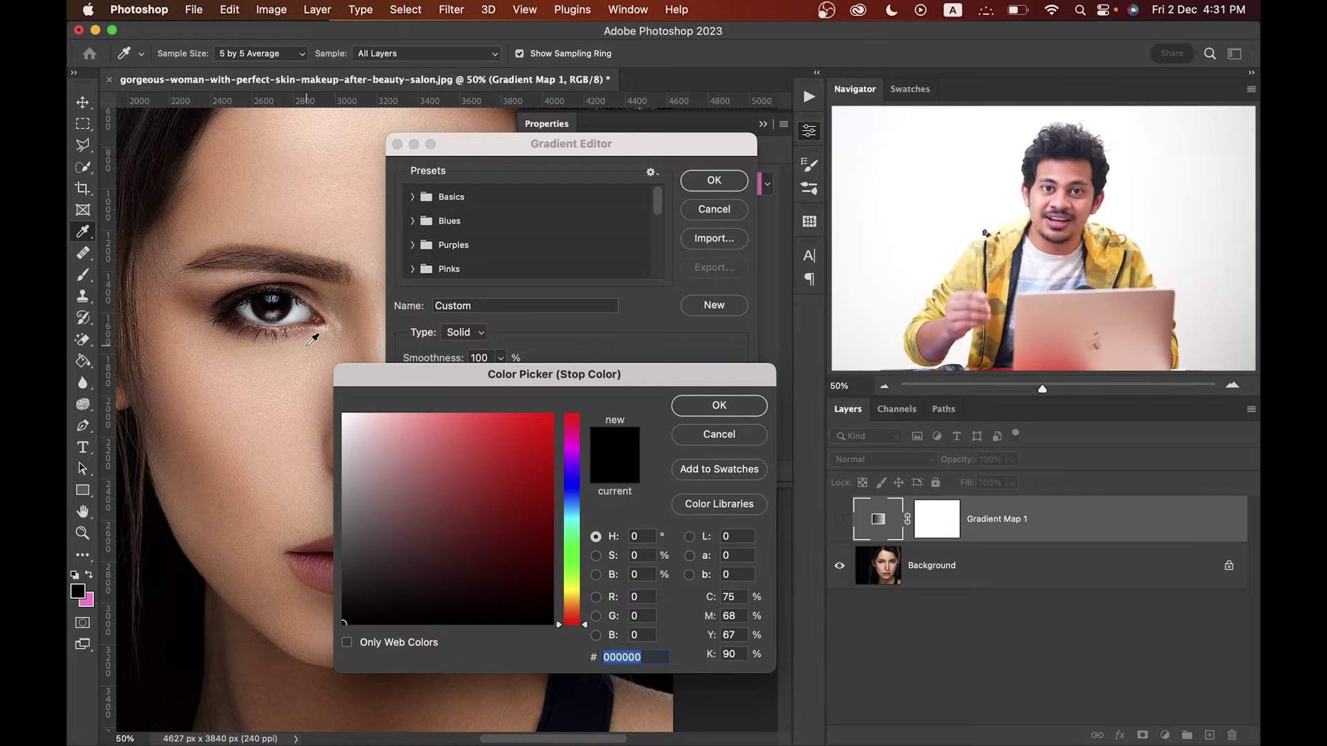
drag(249, 377, 231, 252)
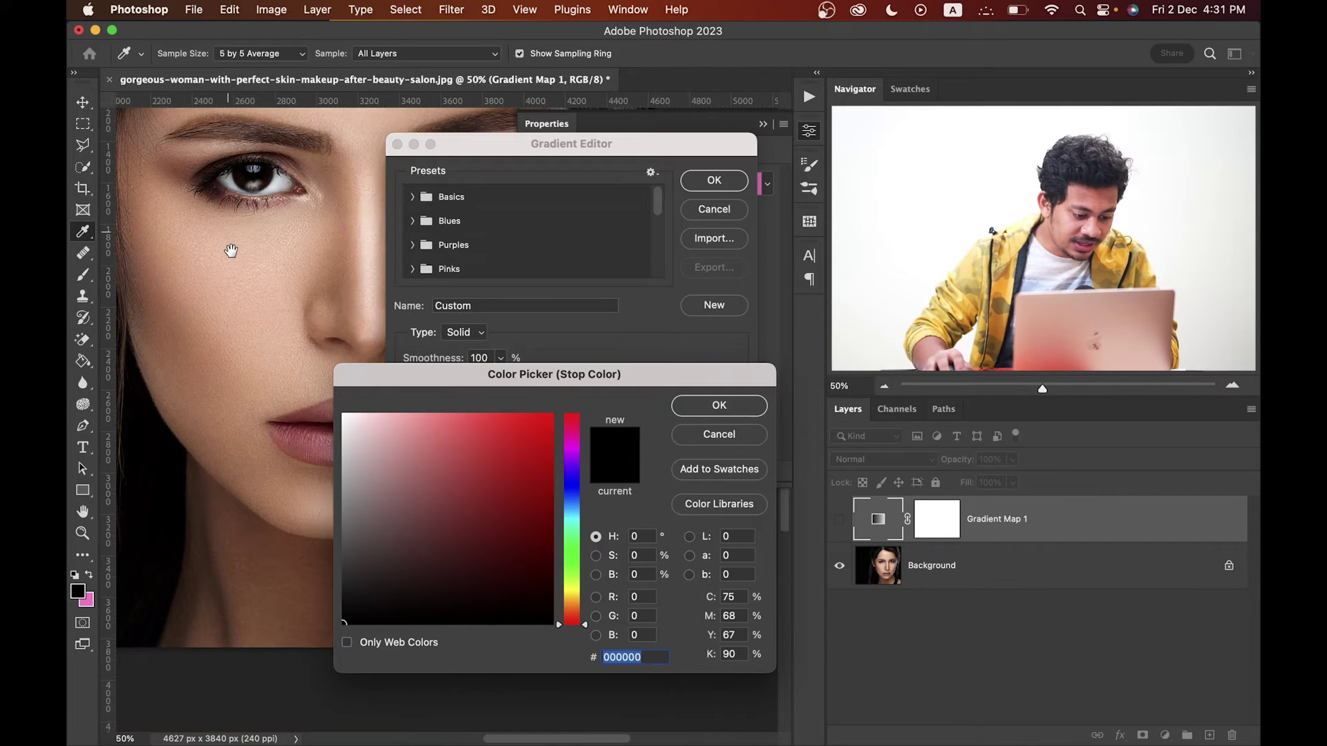
drag(249, 206, 138, 308)
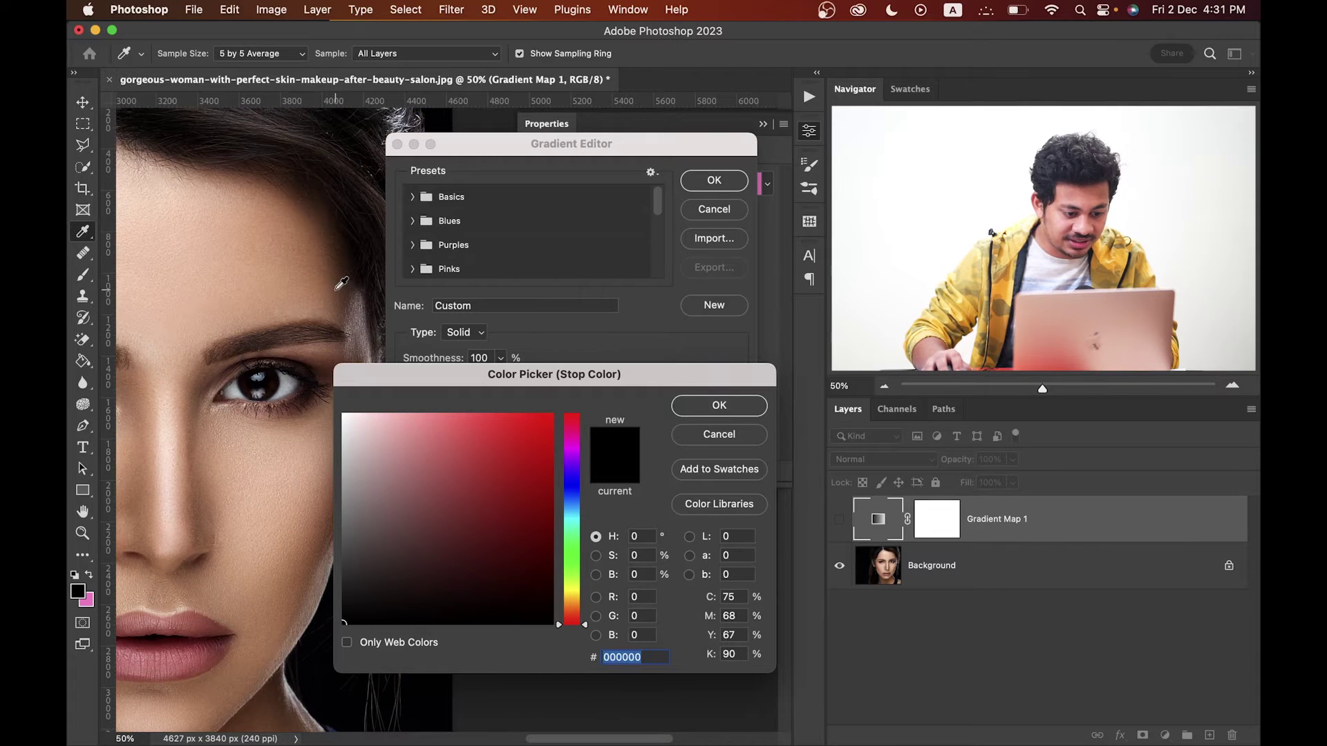
click(346, 280)
drag(308, 328, 273, 284)
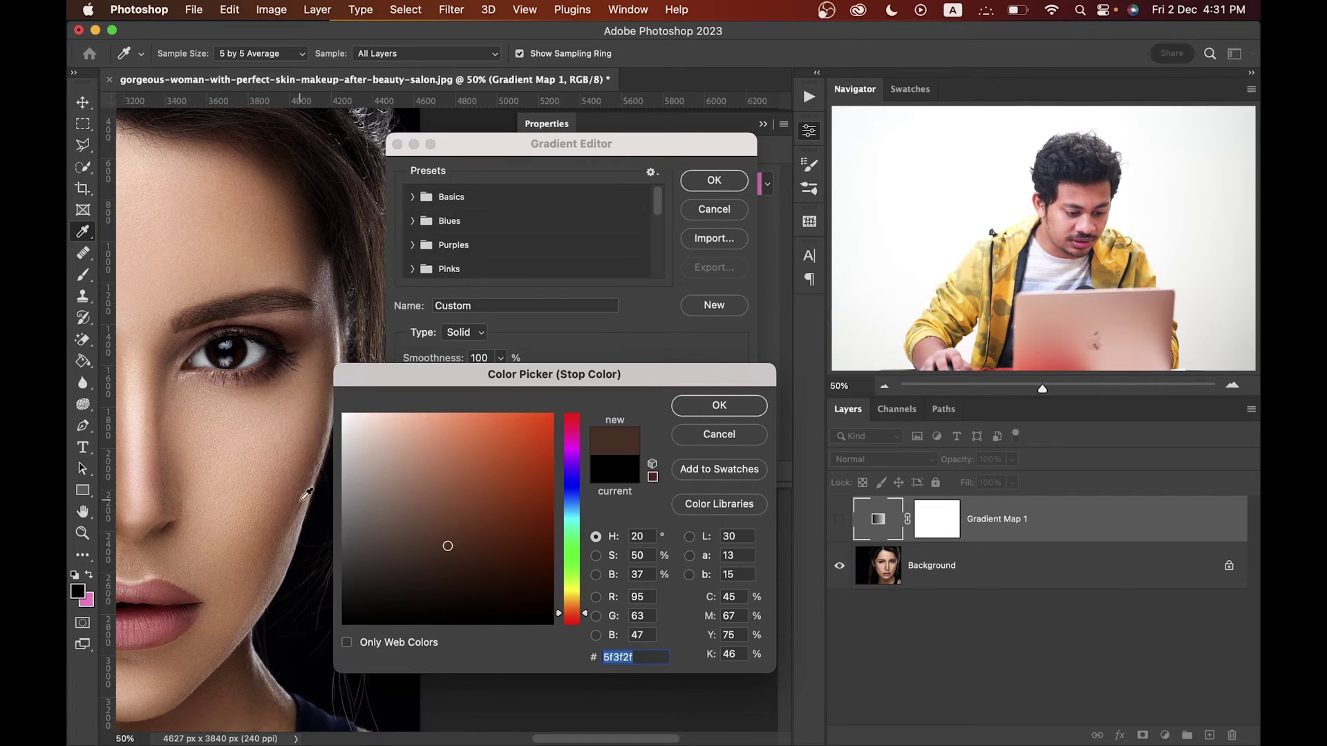
click(316, 256)
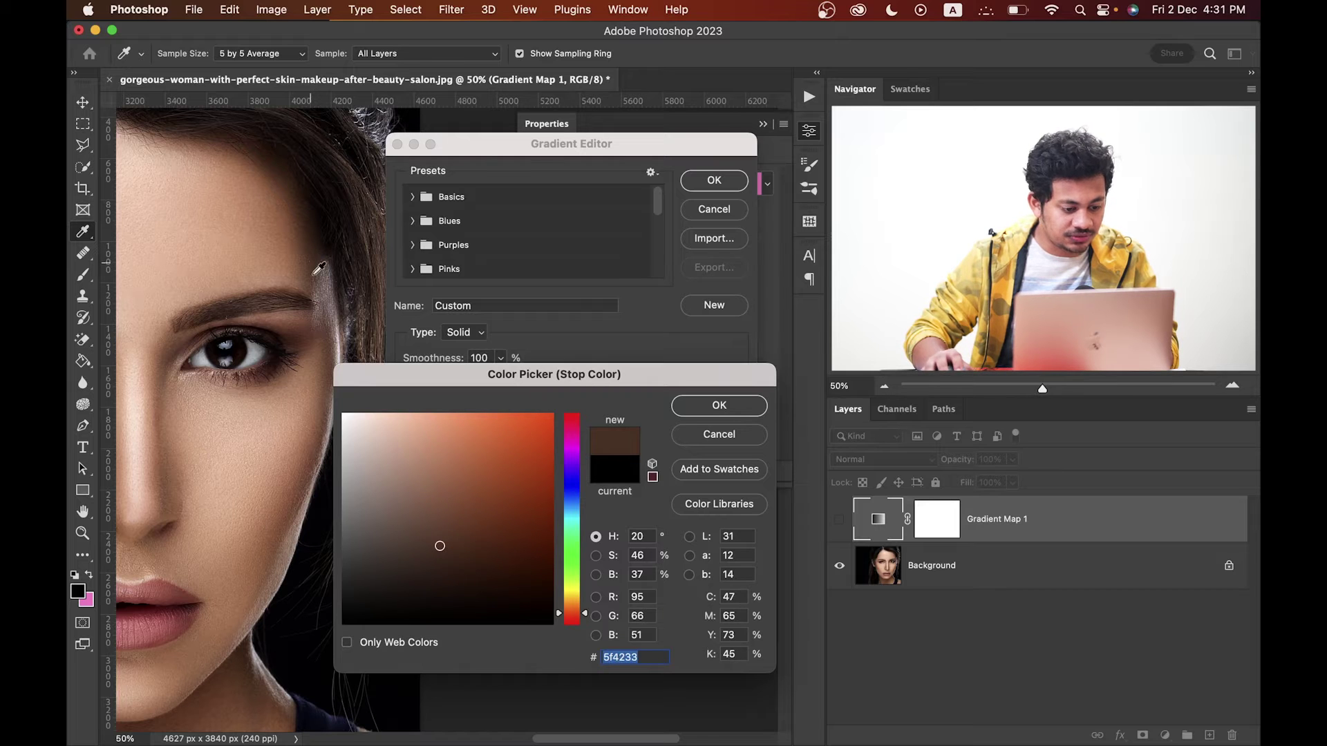
drag(207, 493, 310, 468)
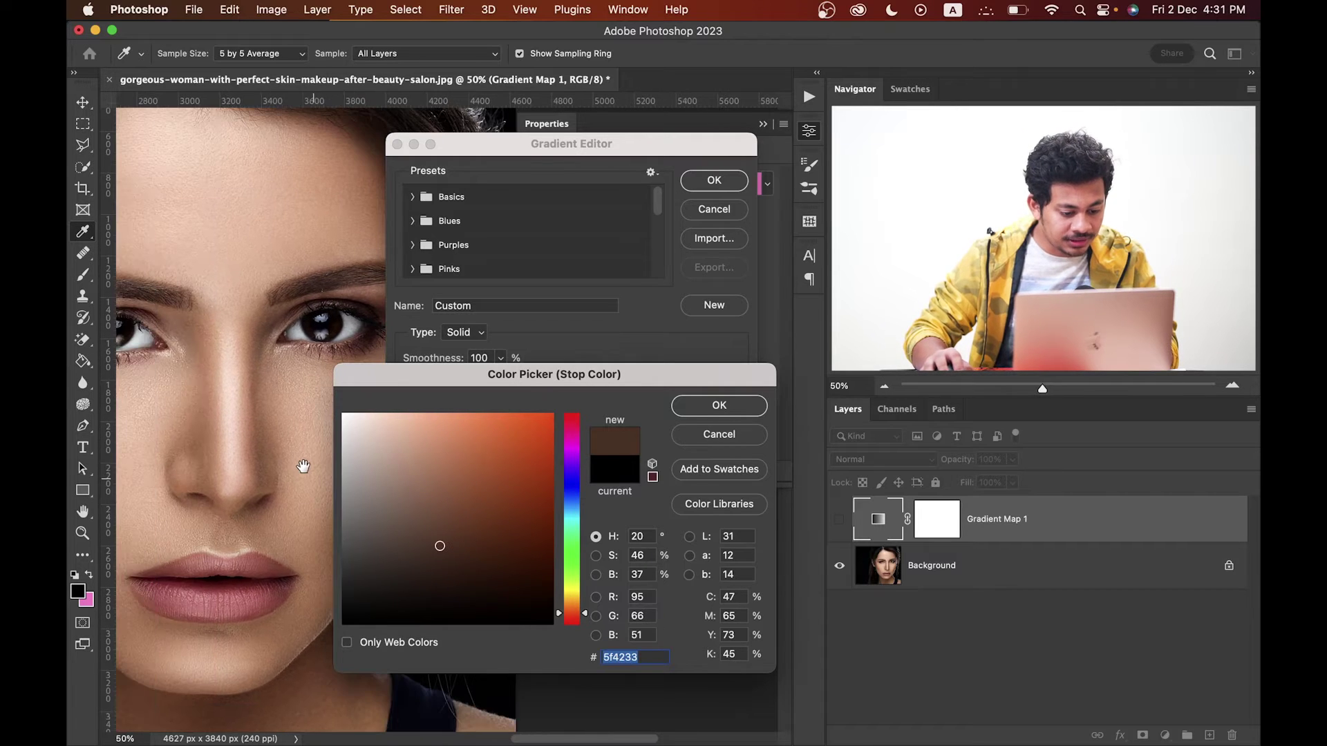
click(712, 408)
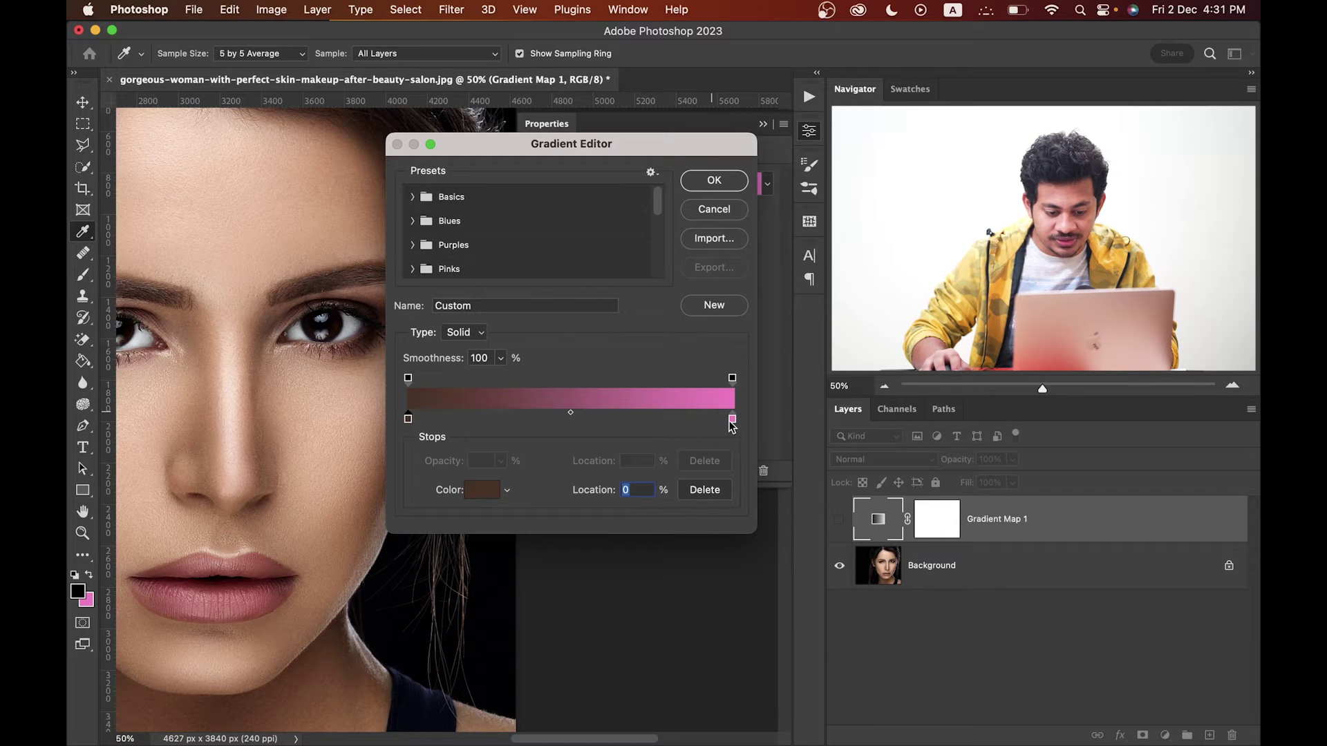
Set the gradient's end color stop to the highlight skin tone f4ceb8, sampled from the bright area of the forehead.
click(732, 419)
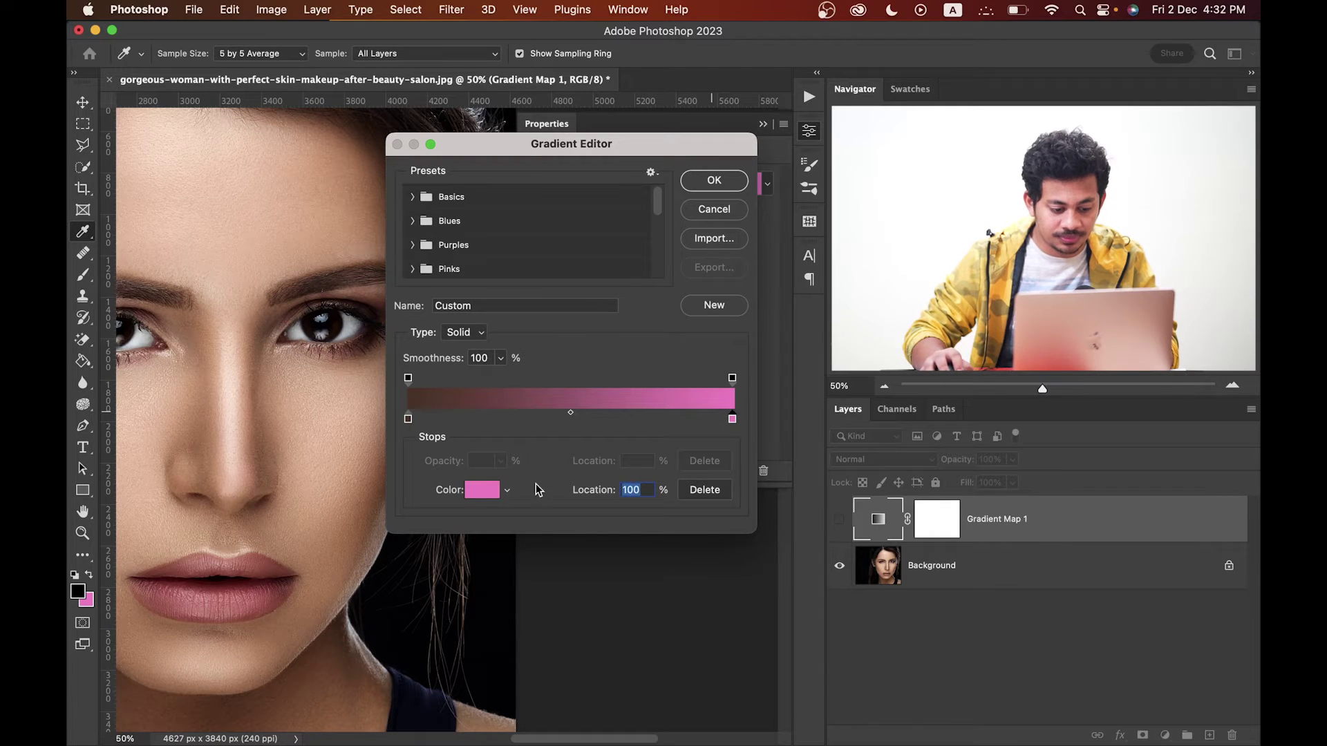
click(482, 490)
scroll(276, 256, up, 2)
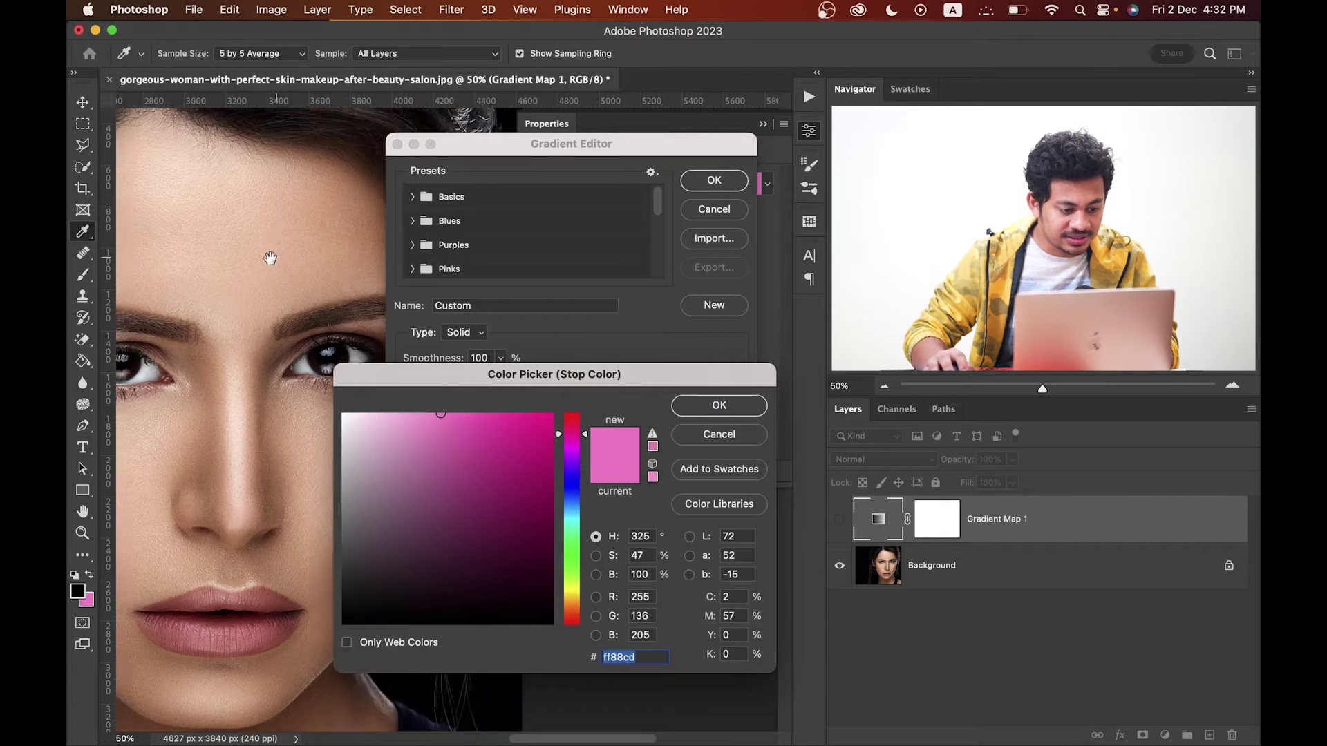
click(286, 241)
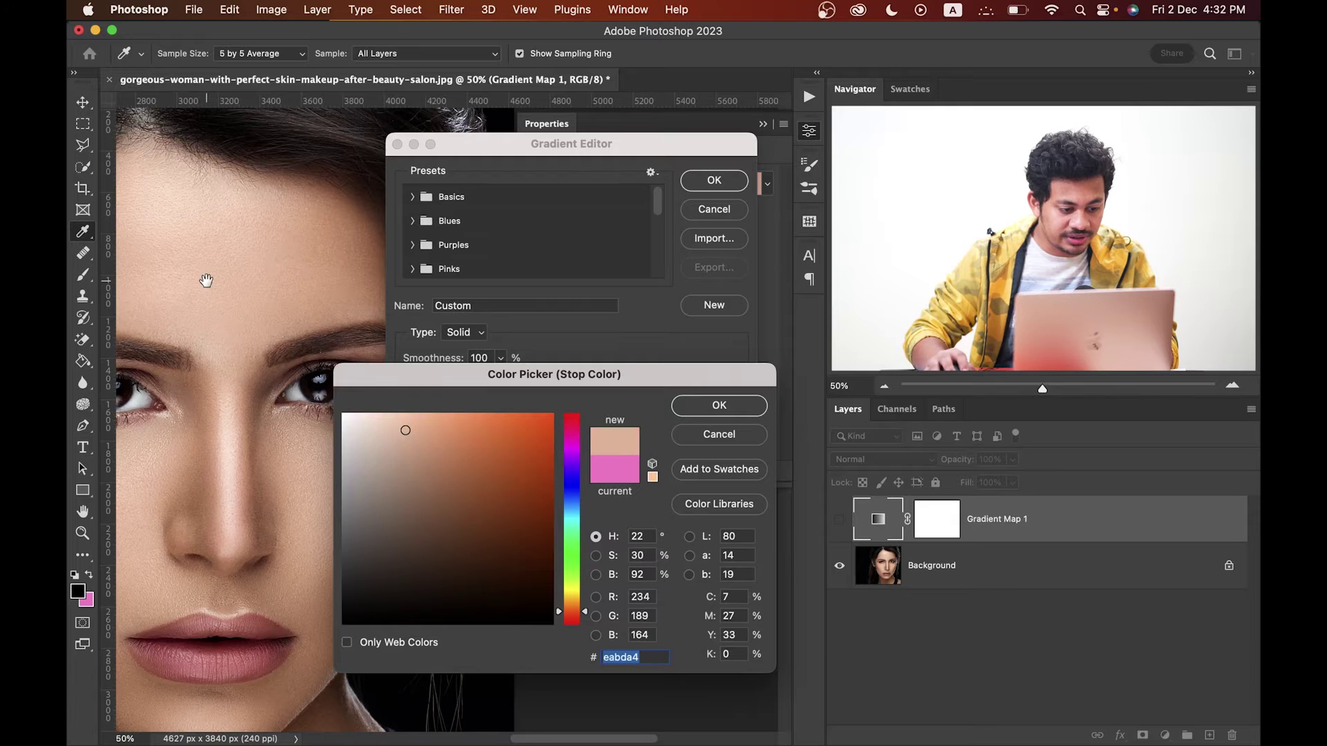
drag(204, 281, 284, 248)
click(295, 183)
click(293, 222)
click(308, 197)
drag(331, 248, 258, 226)
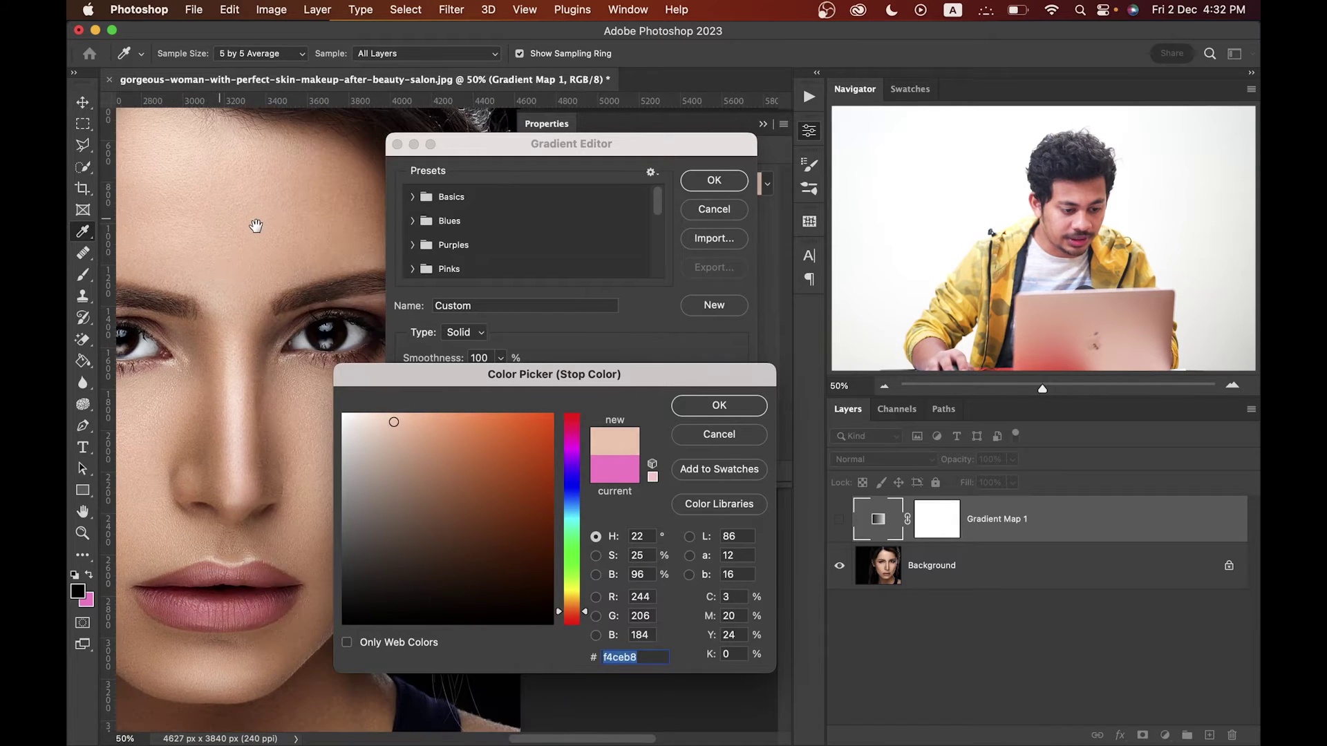
click(737, 412)
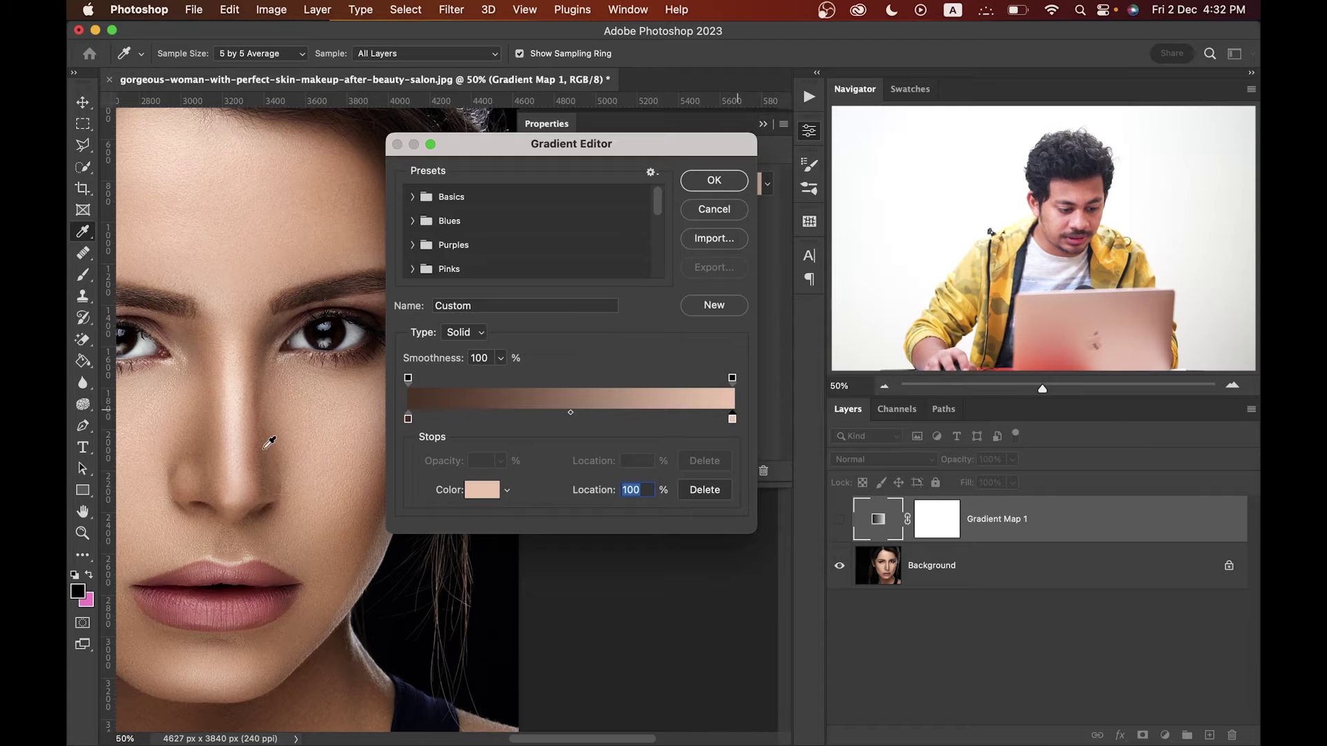
Add a middle color stop at location 49% with the midtone skin color b98264, sampled from the shaded side of the nose.
click(570, 420)
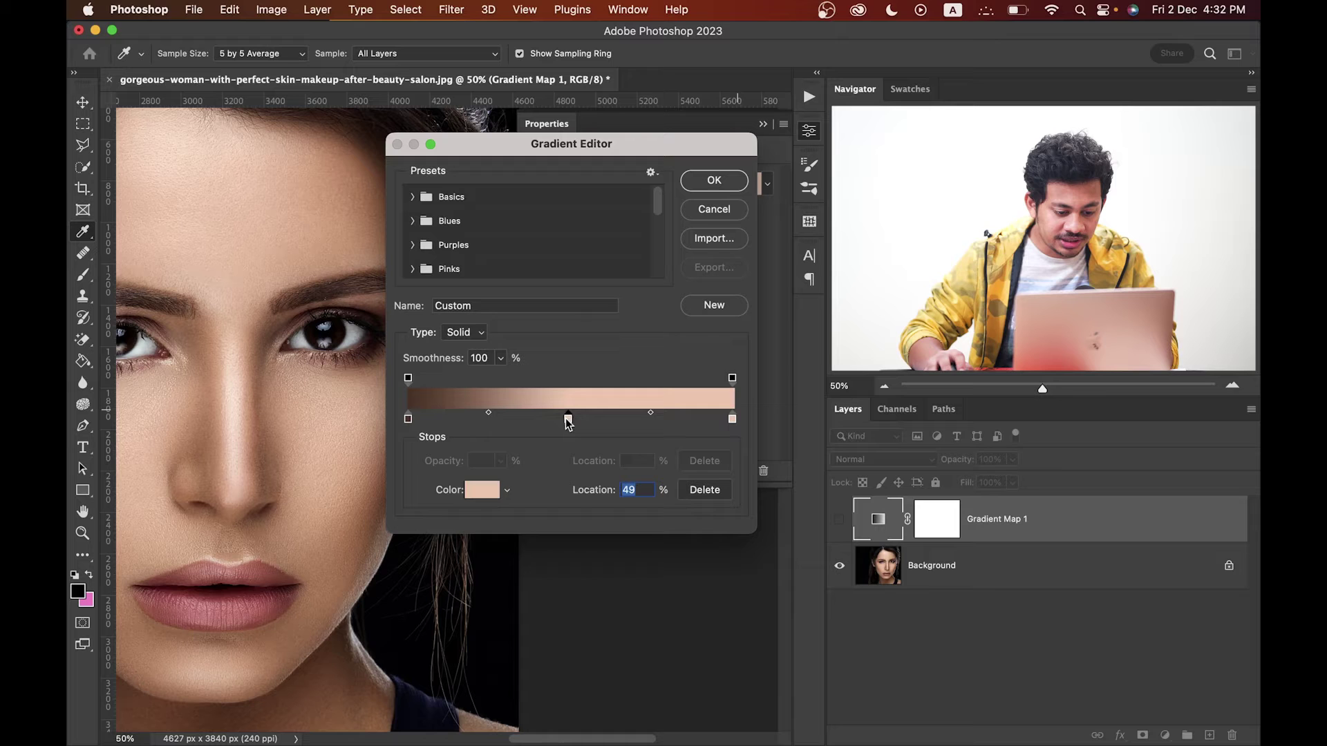
double_click(568, 419)
drag(193, 393, 199, 331)
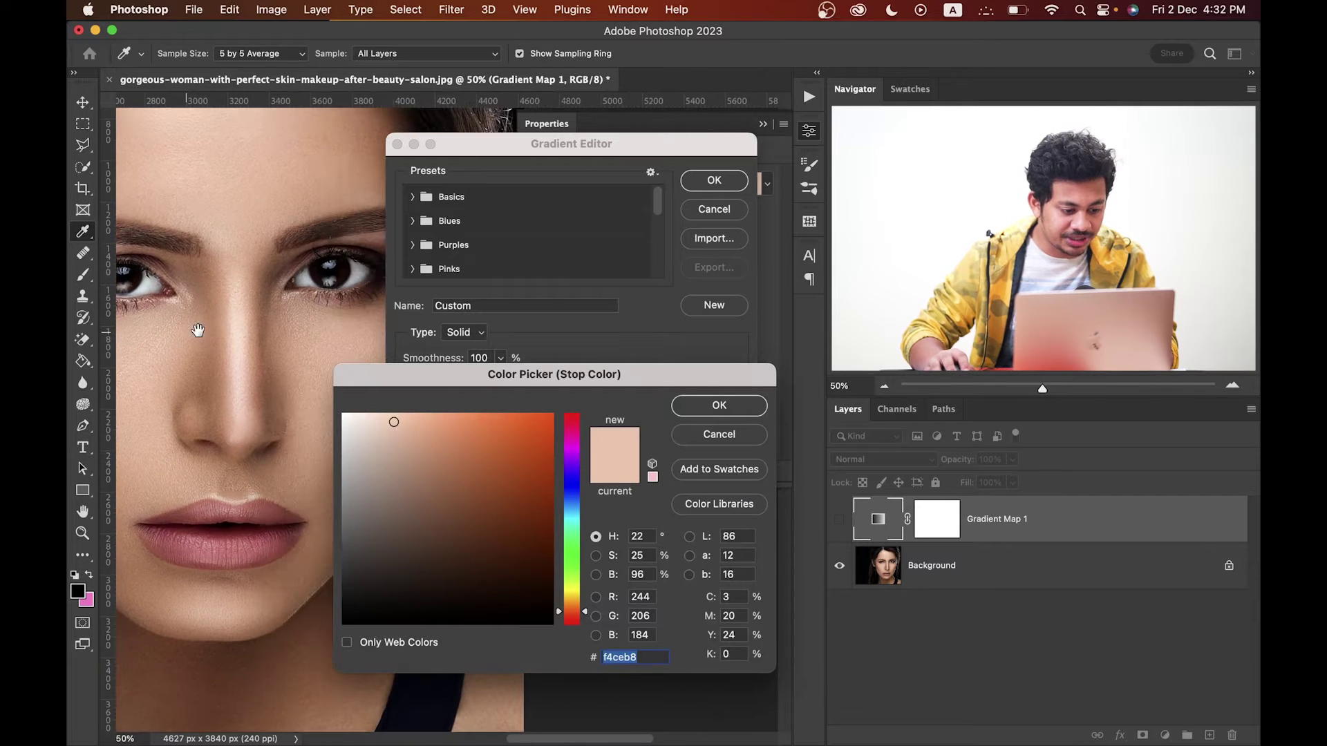
click(215, 364)
drag(606, 381, 554, 444)
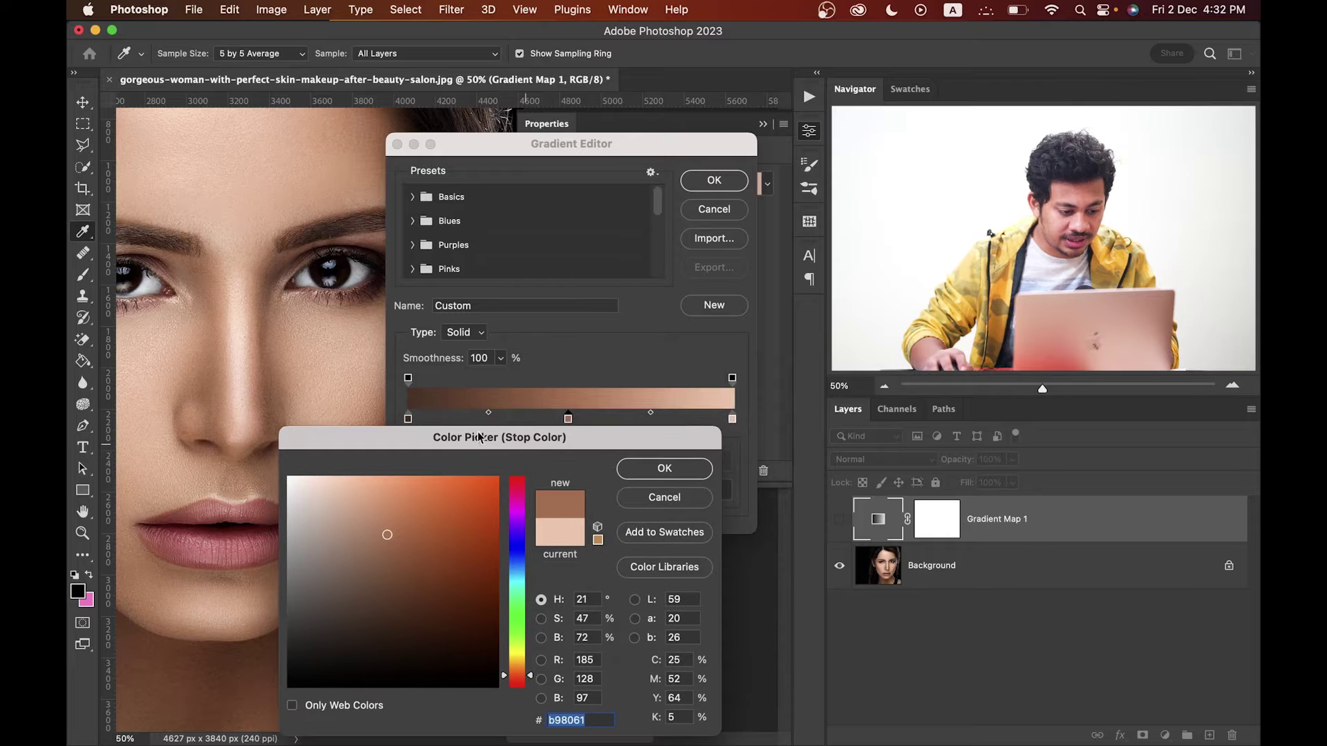
click(214, 365)
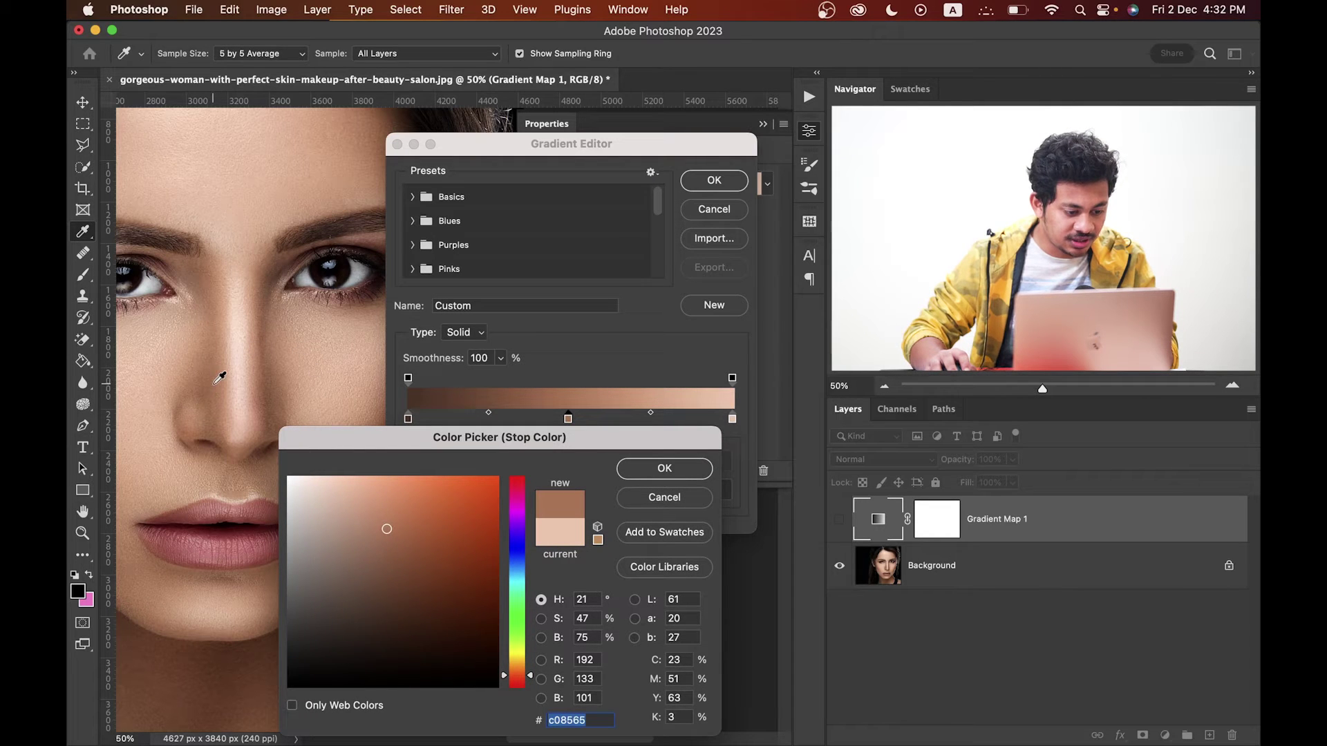
click(218, 377)
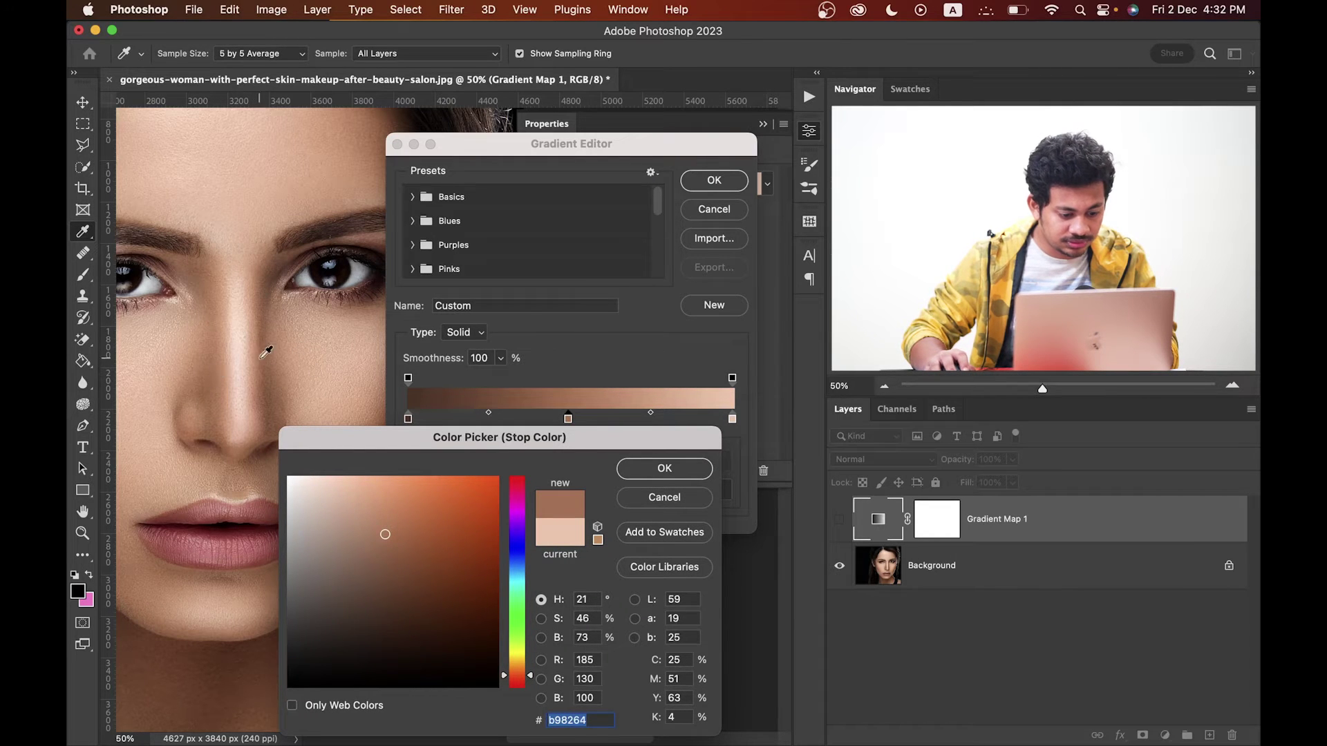
click(633, 467)
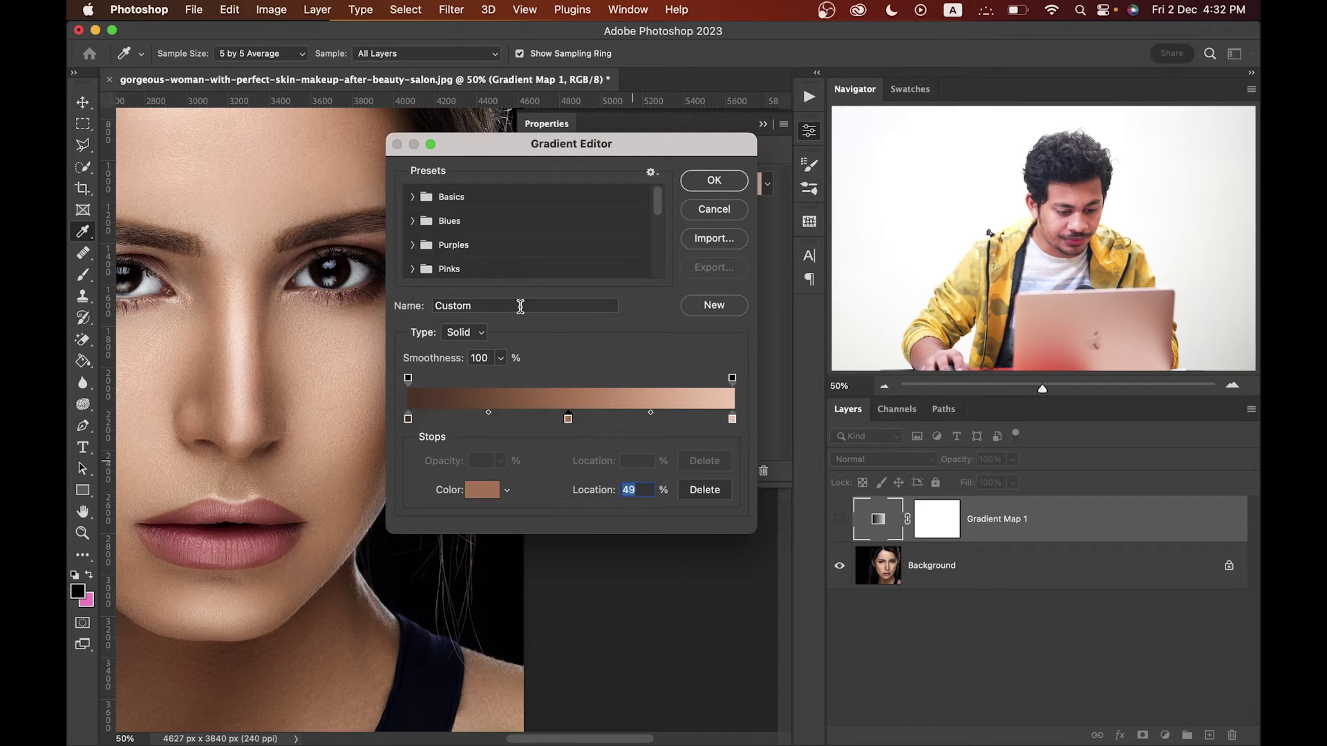
Add another color stop at location 24% and try the skin tone b57d5f, sampled beside the nose, as its color.
click(486, 419)
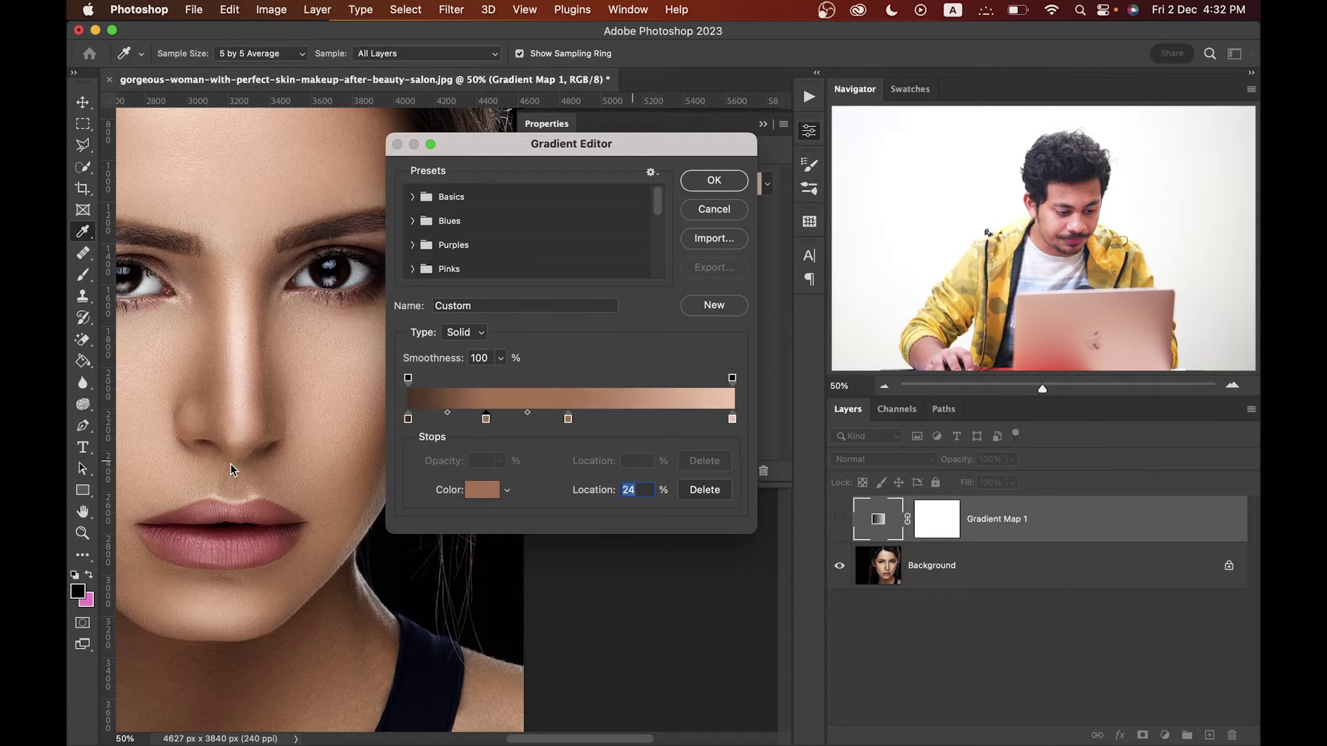
double_click(486, 419)
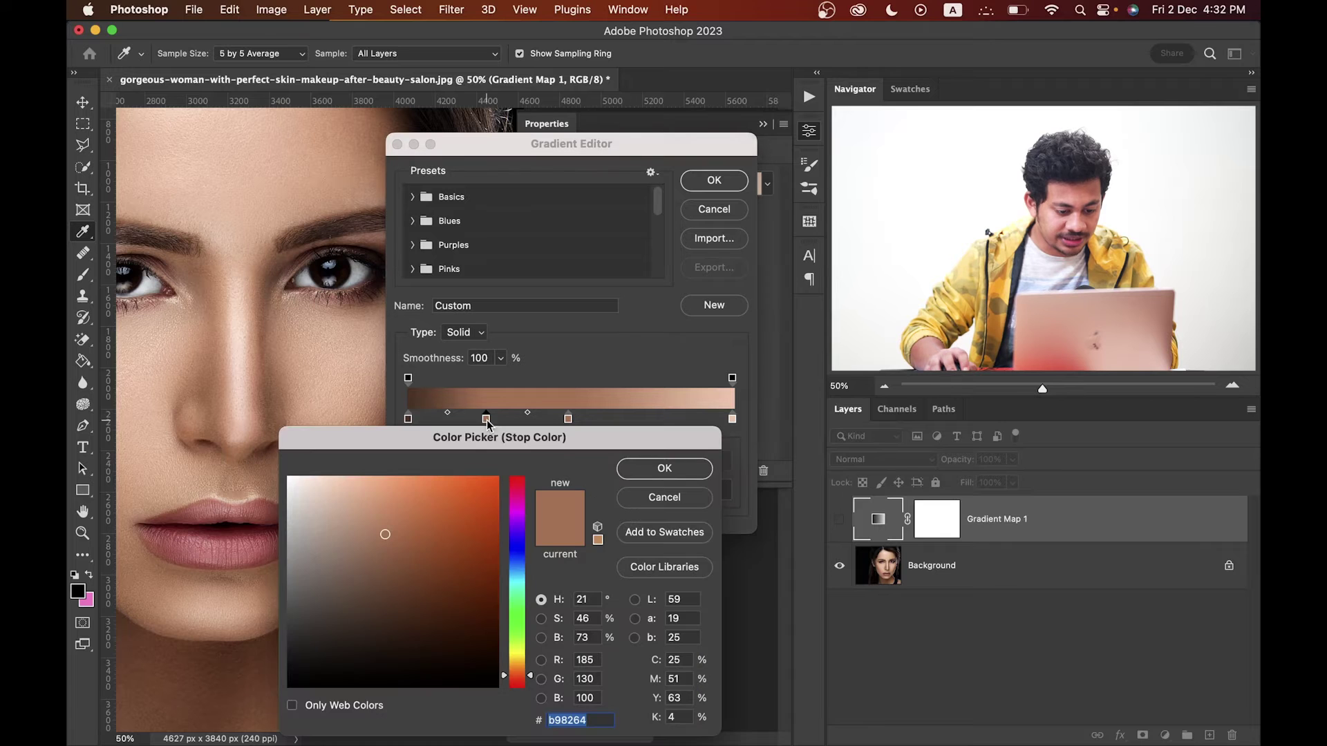
drag(238, 384, 279, 327)
drag(304, 218, 261, 224)
drag(319, 368, 281, 308)
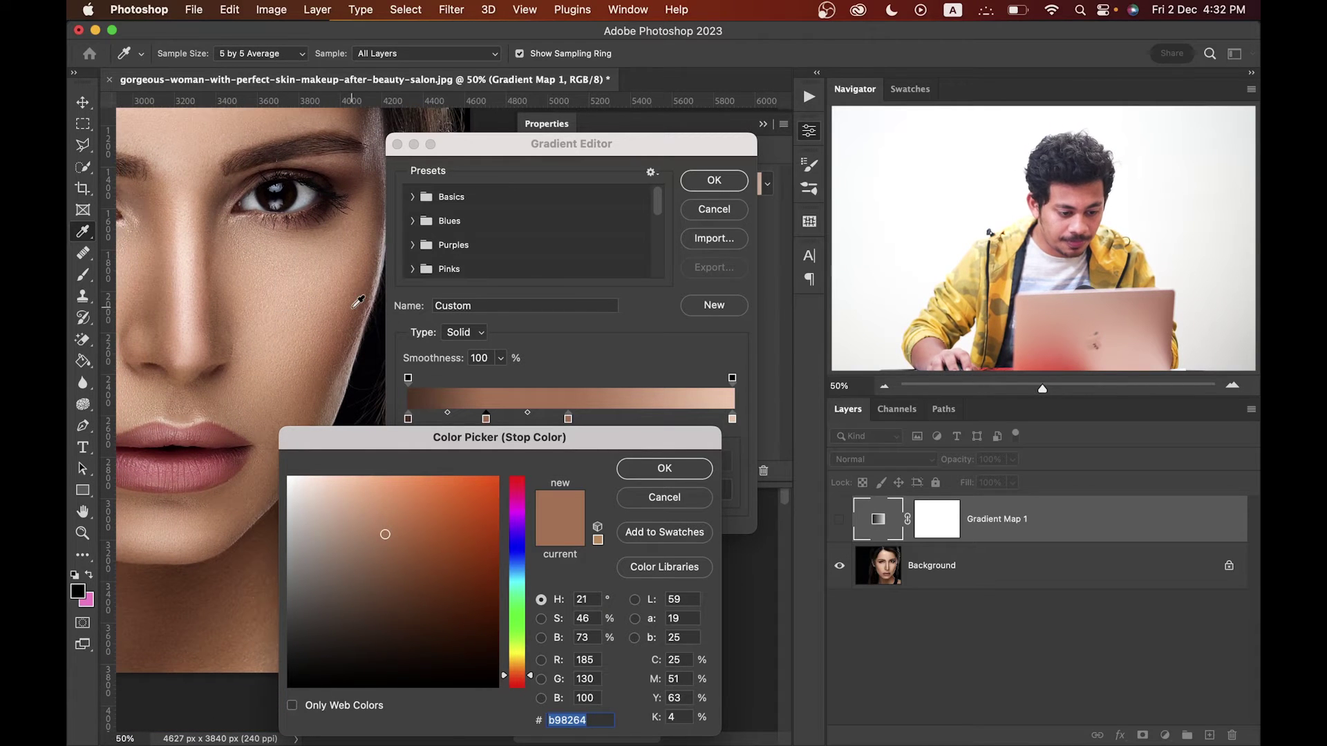
click(304, 302)
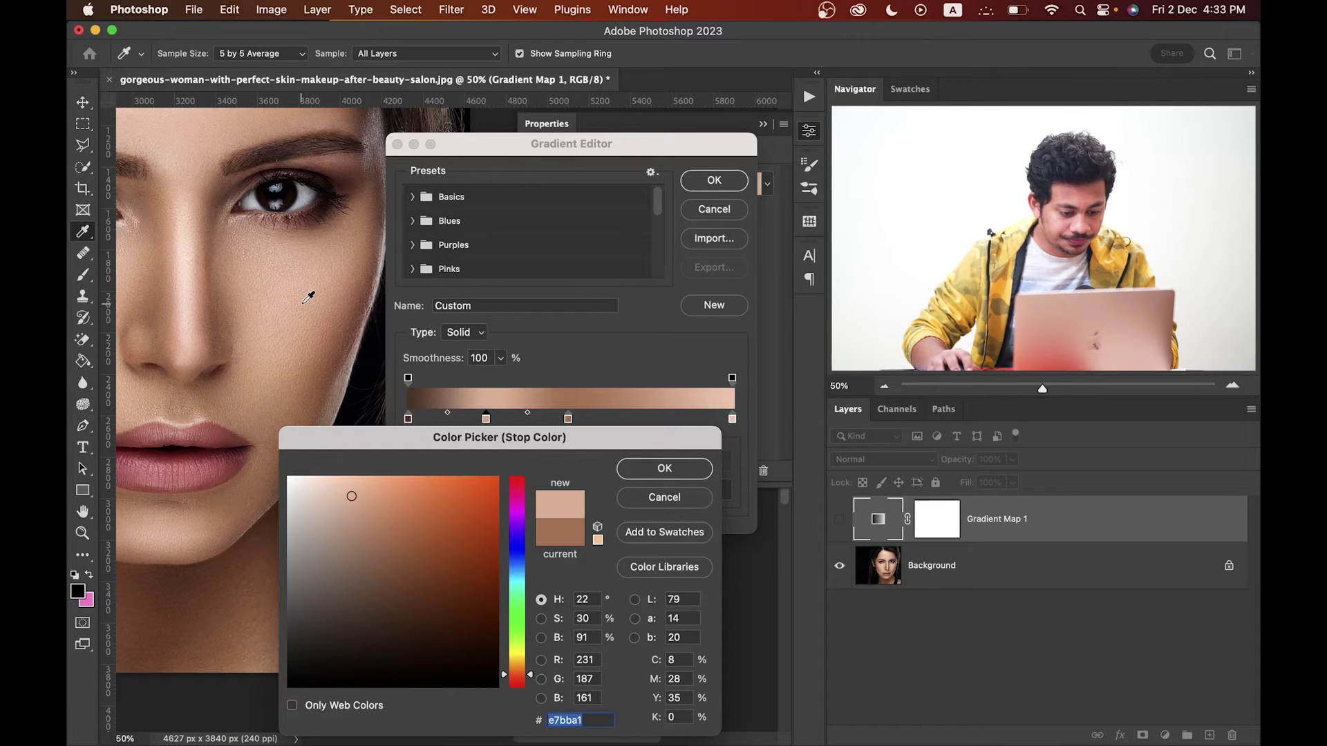
click(161, 334)
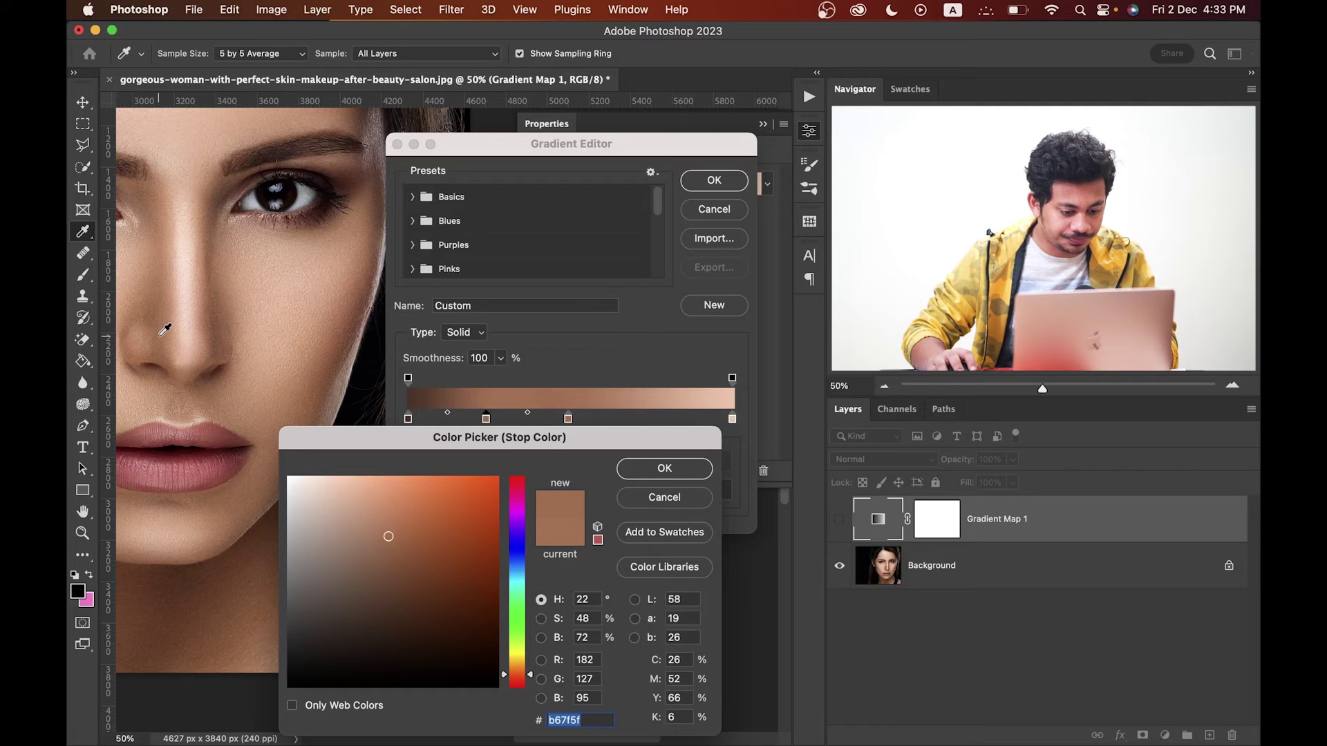
click(161, 340)
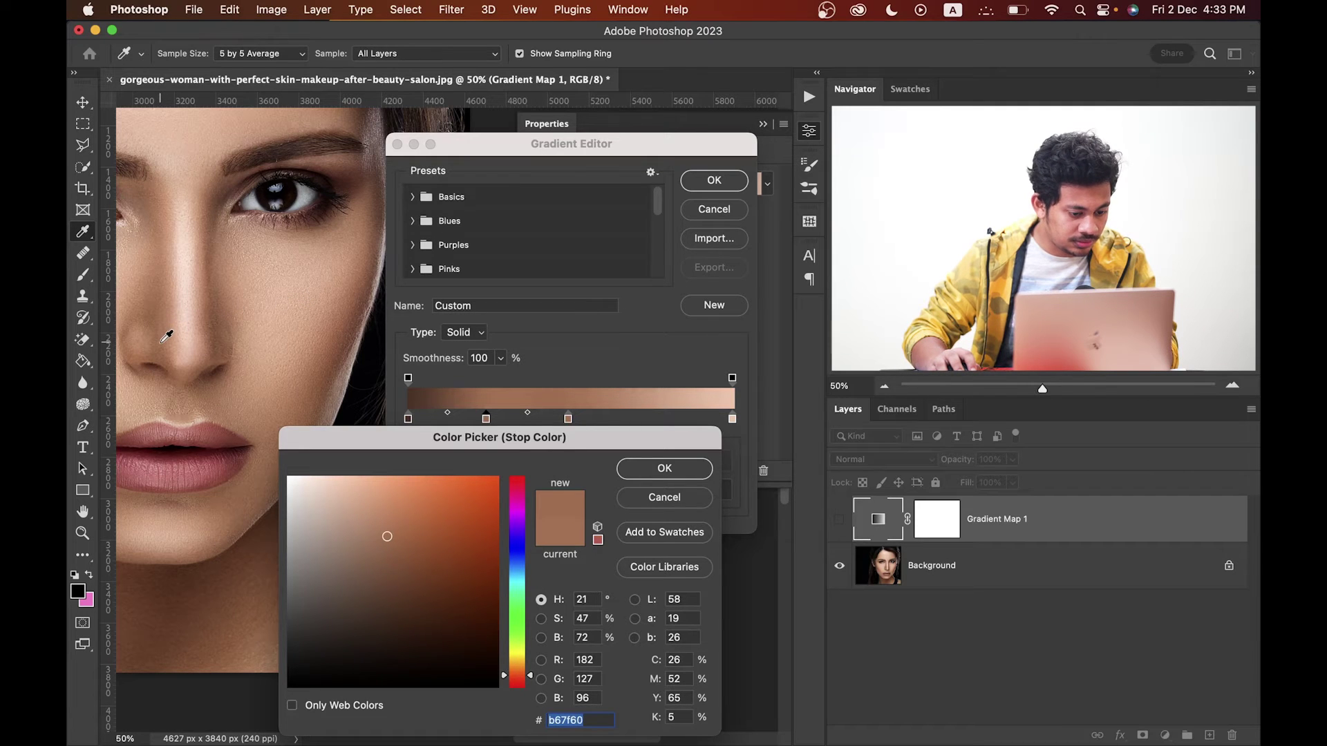
click(161, 343)
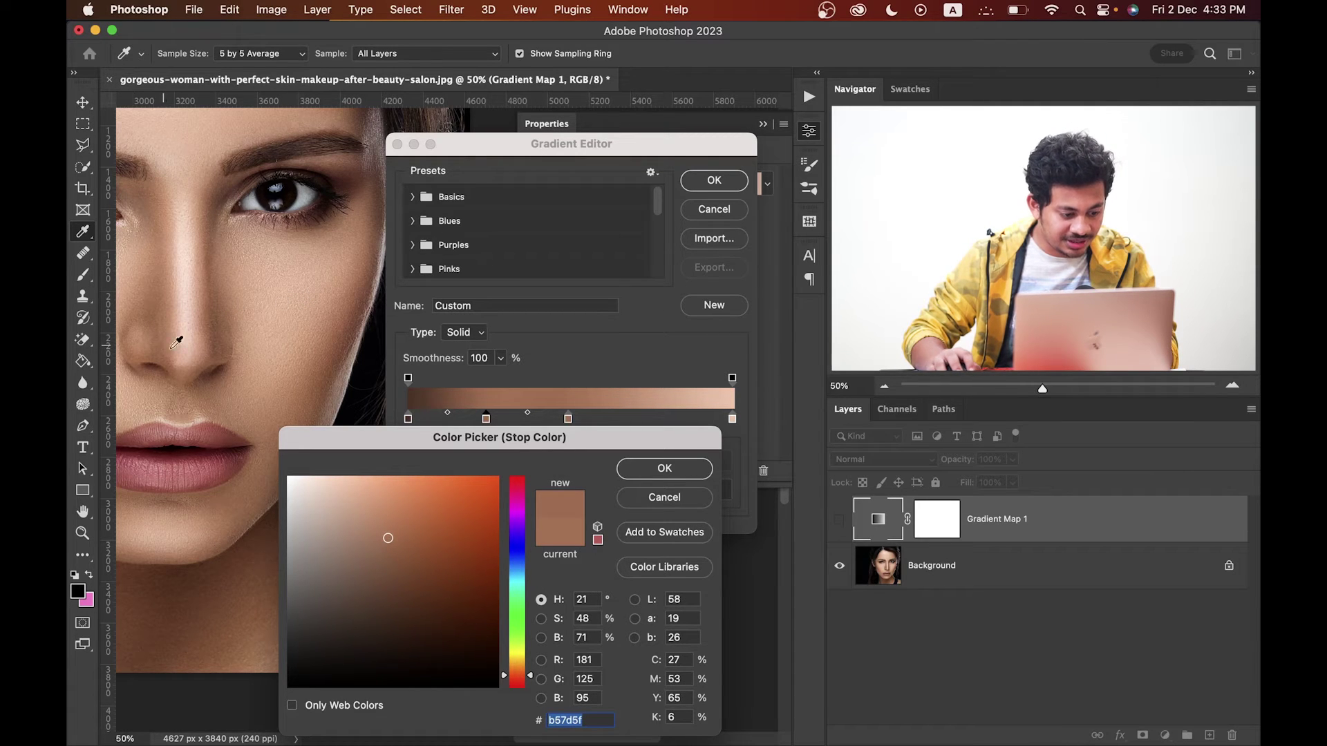
Set the 24% stop to the darker skin tone 7f533b, sampled from the shadowed neck below the jaw.
drag(219, 435, 201, 266)
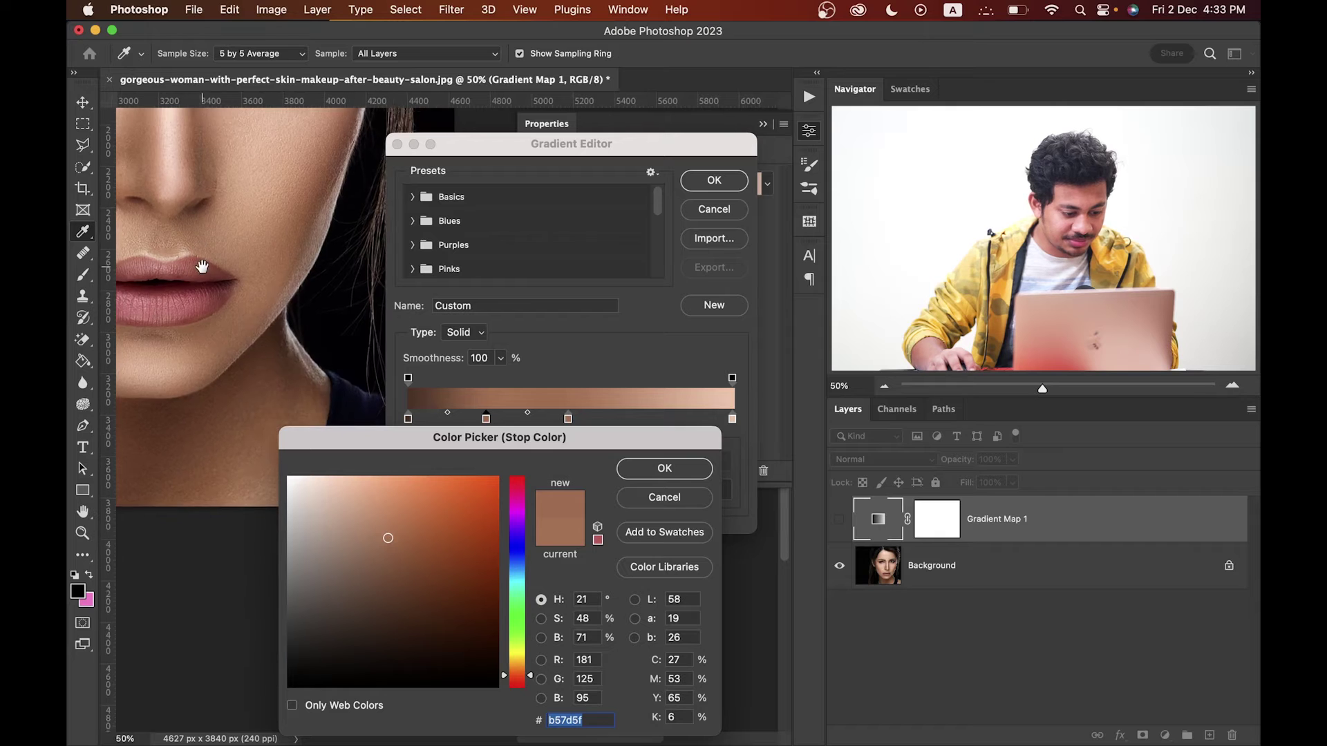
click(163, 456)
click(205, 434)
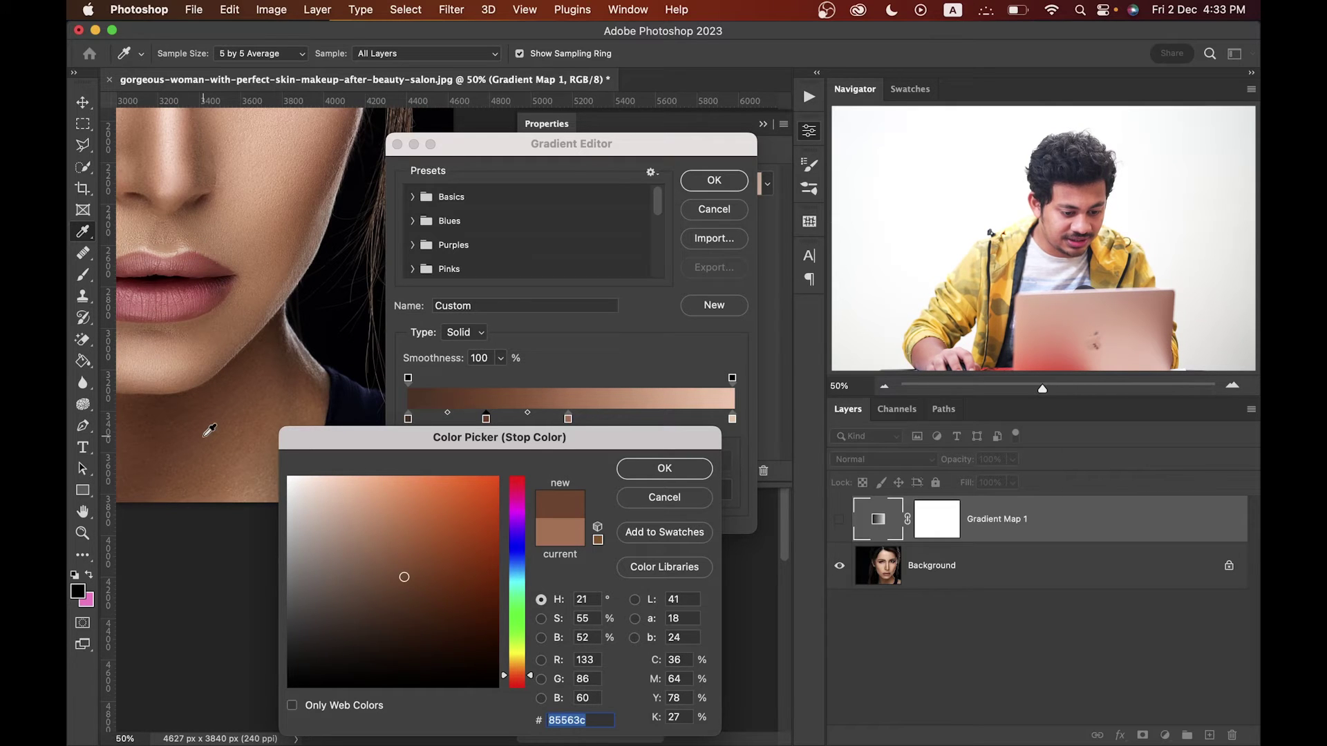
click(278, 374)
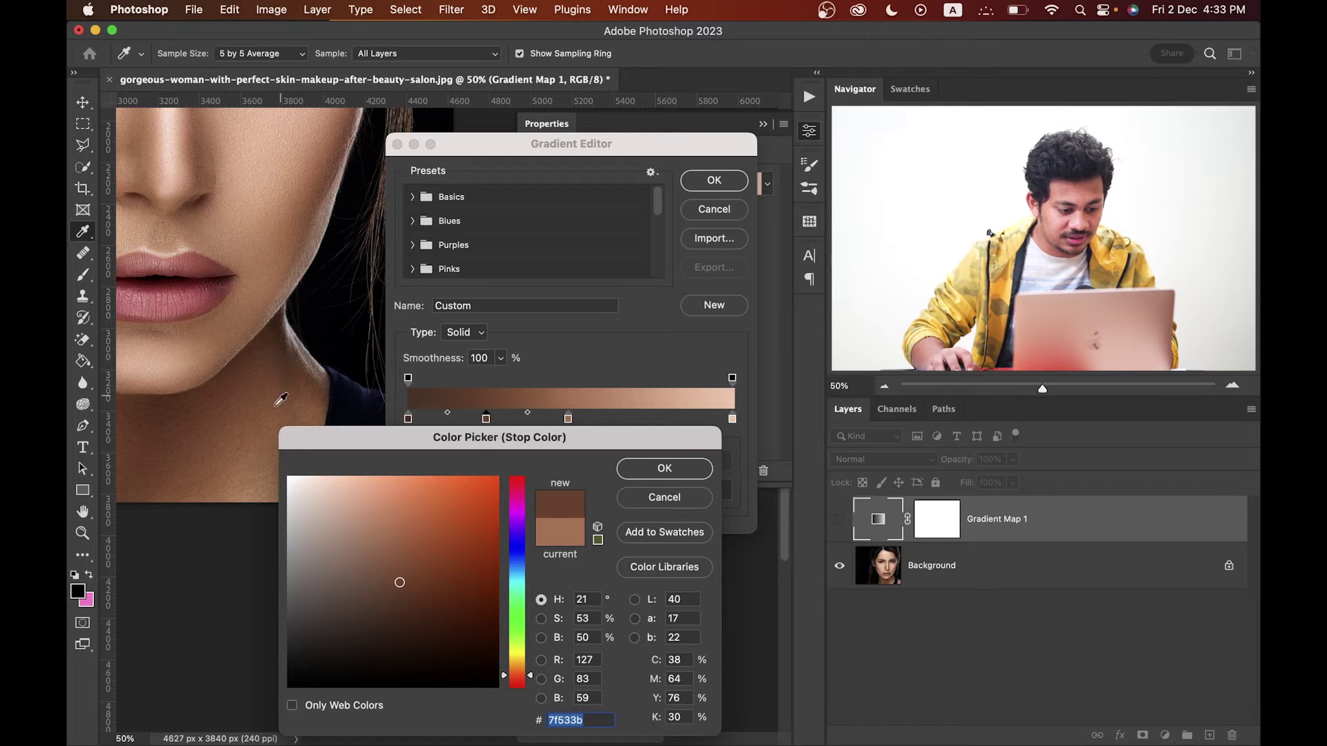
scroll(255, 214, up, 5)
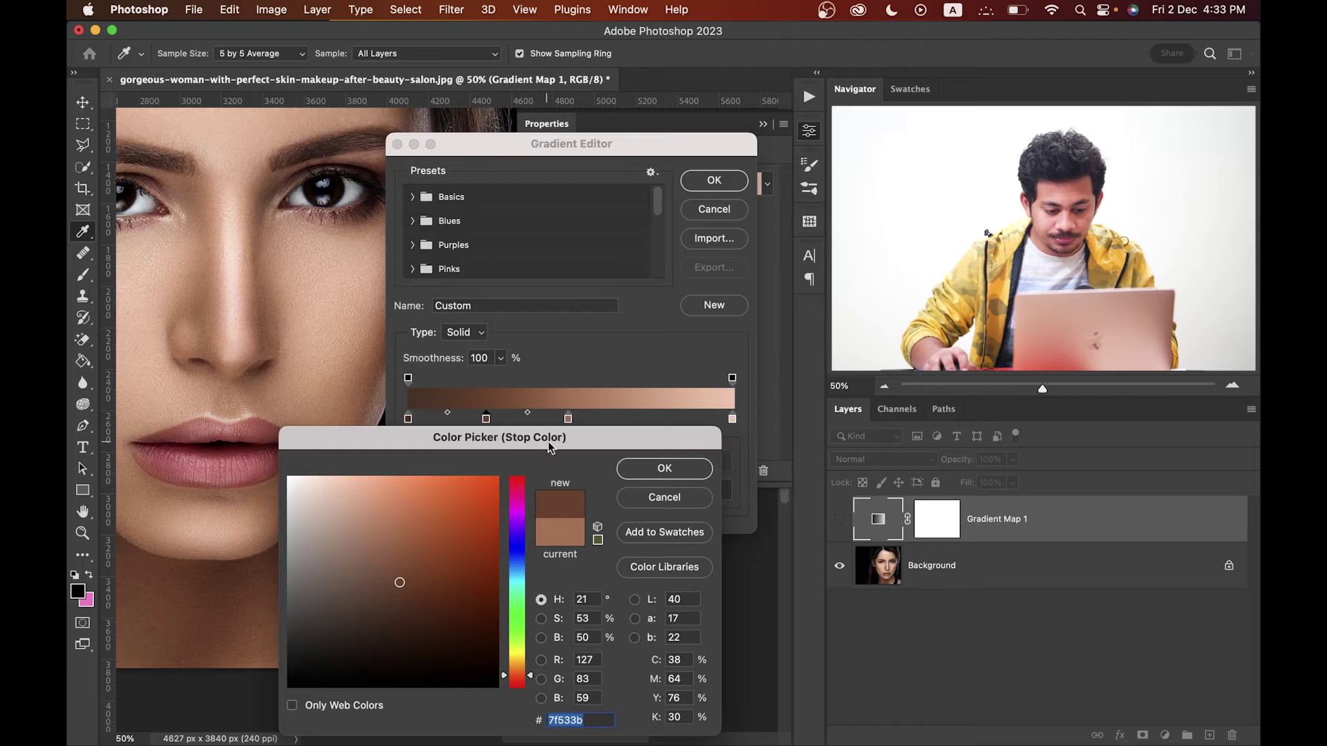
click(664, 470)
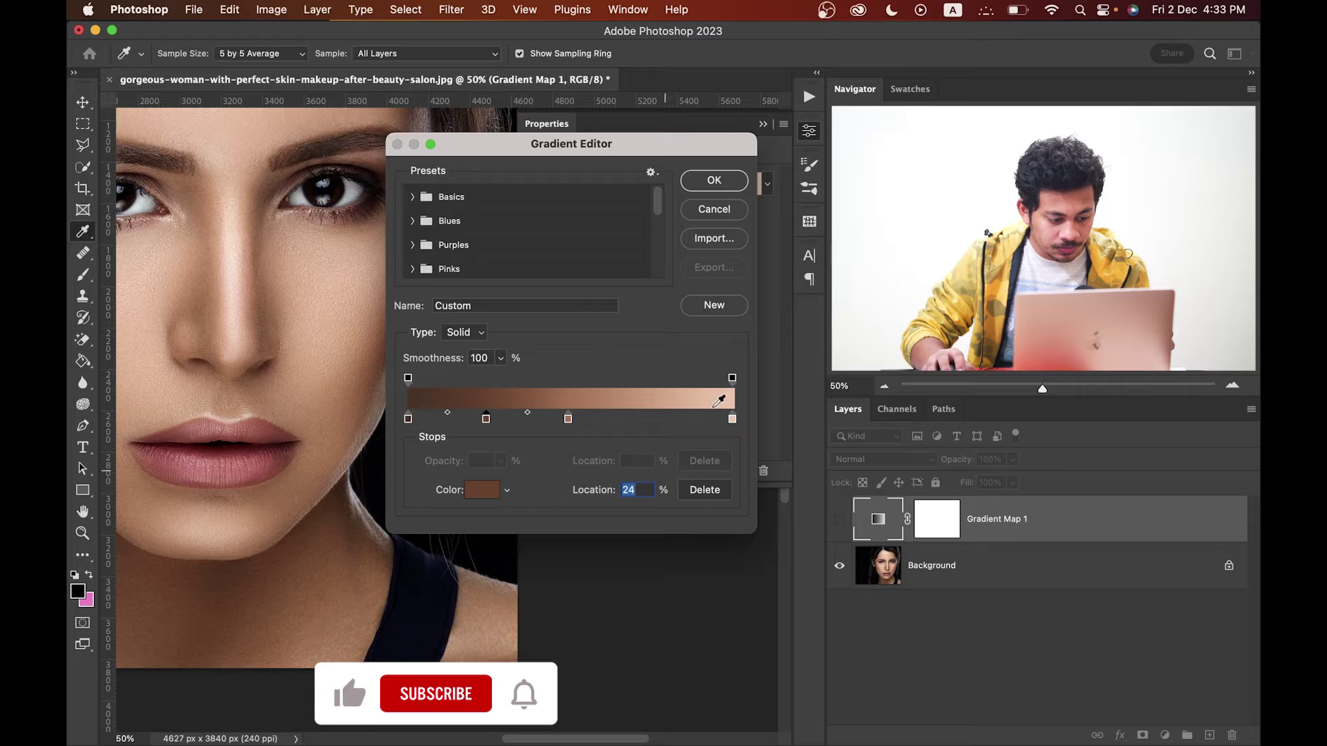
Apply the edited gradient, collapse the adjustment's properties and make the Gradient Map 1 layer visible again.
click(712, 181)
drag(265, 217, 442, 300)
click(813, 131)
drag(525, 289, 611, 291)
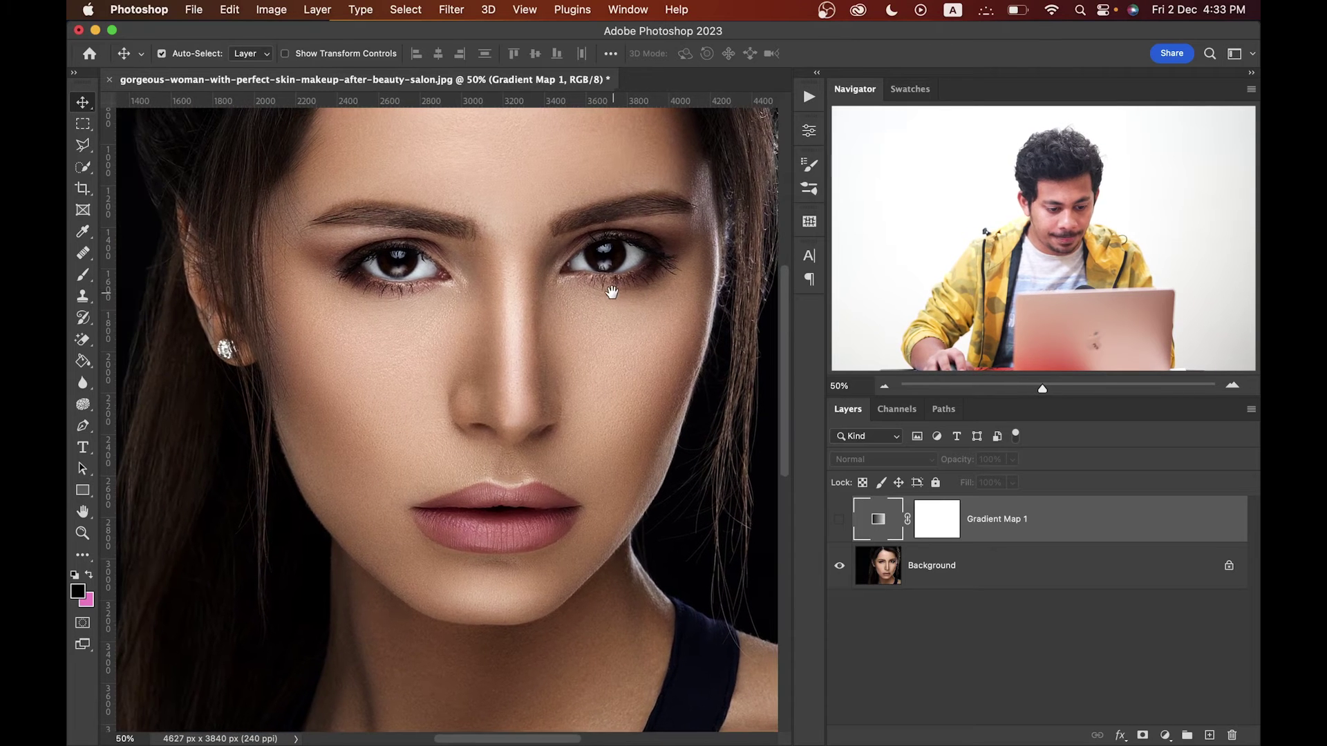
click(839, 519)
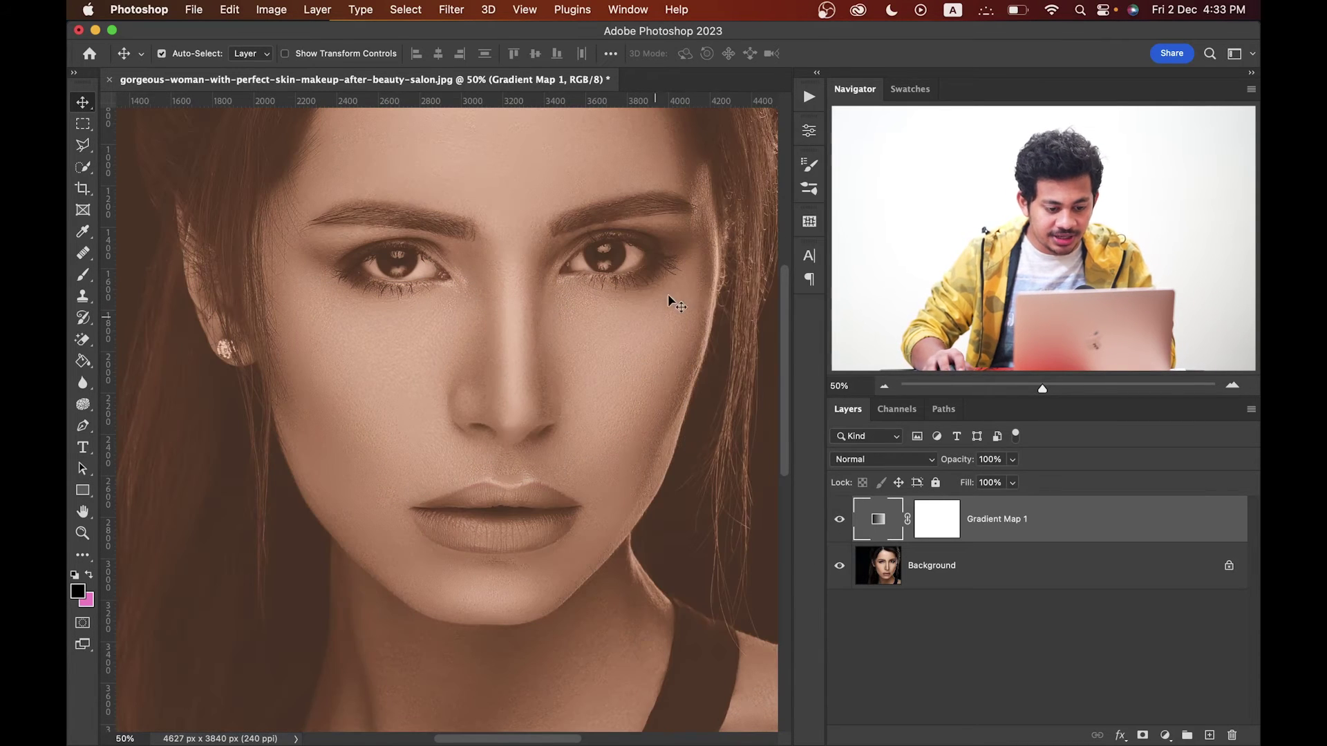
drag(670, 287, 650, 299)
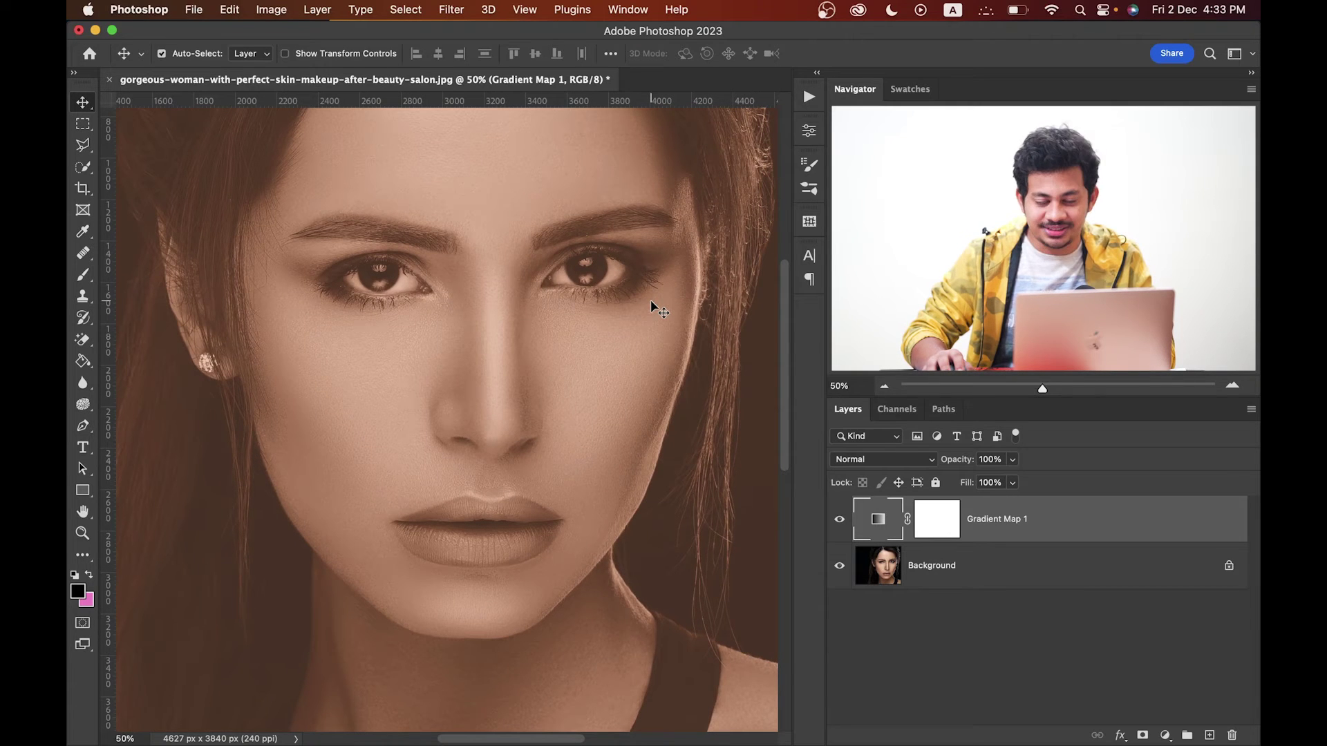
Set the Gradient Map 1 layer's blend mode to Multiply and its opacity to 45%.
click(864, 455)
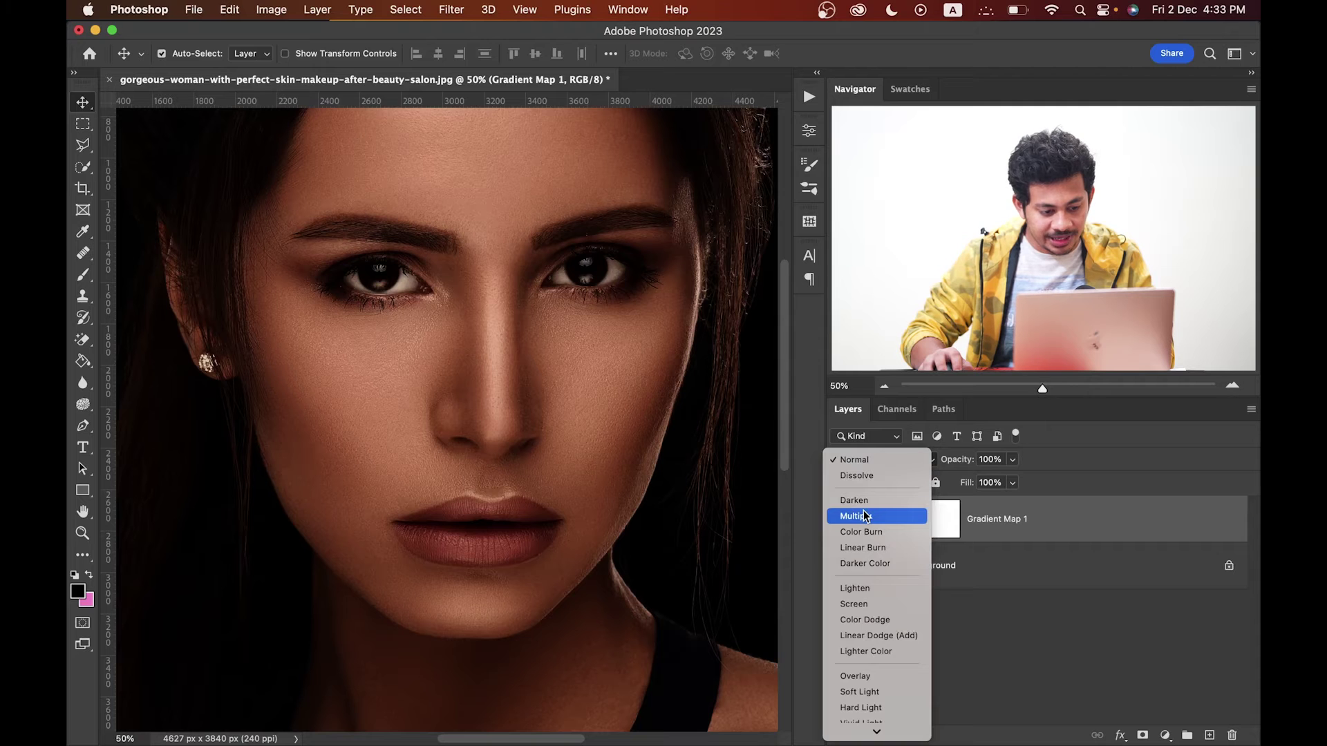
click(864, 516)
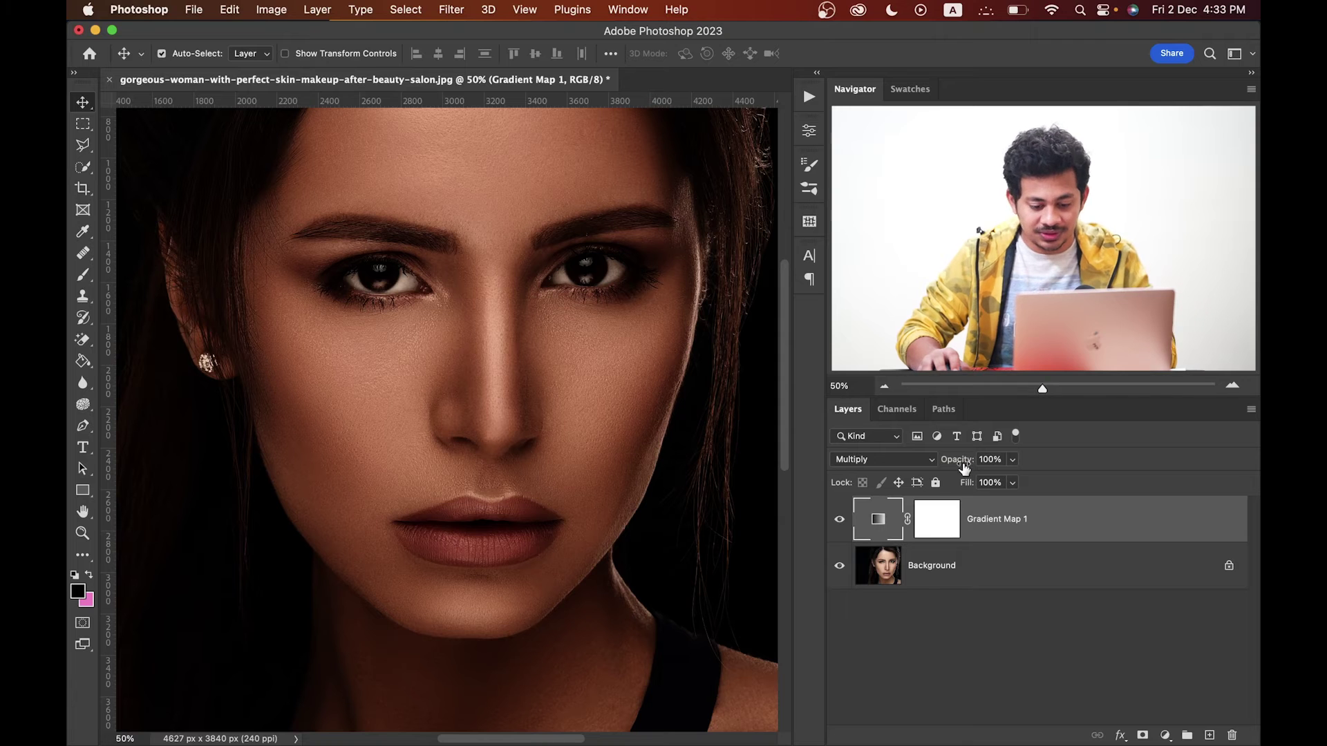
drag(969, 465, 909, 462)
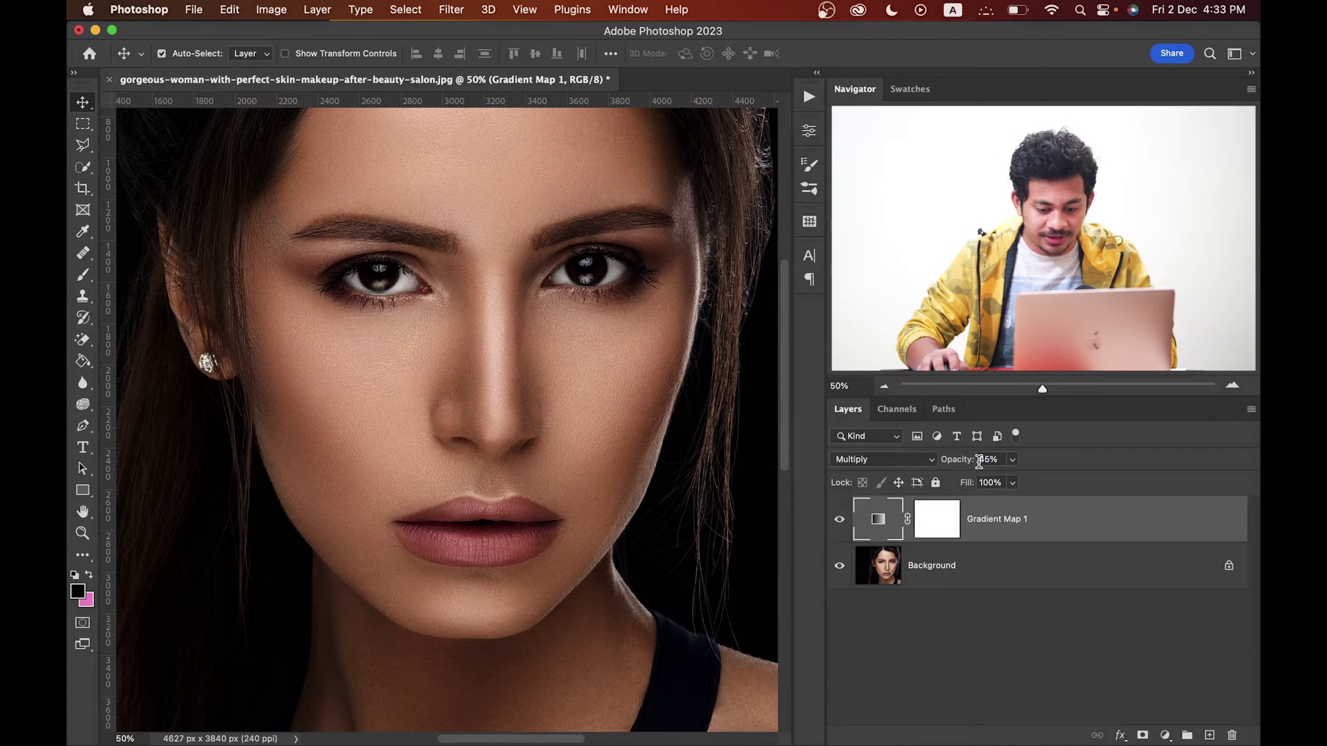
Compare the face with and without the Gradient Map 1 layer, and reduce the layer's opacity to 40%.
click(837, 525)
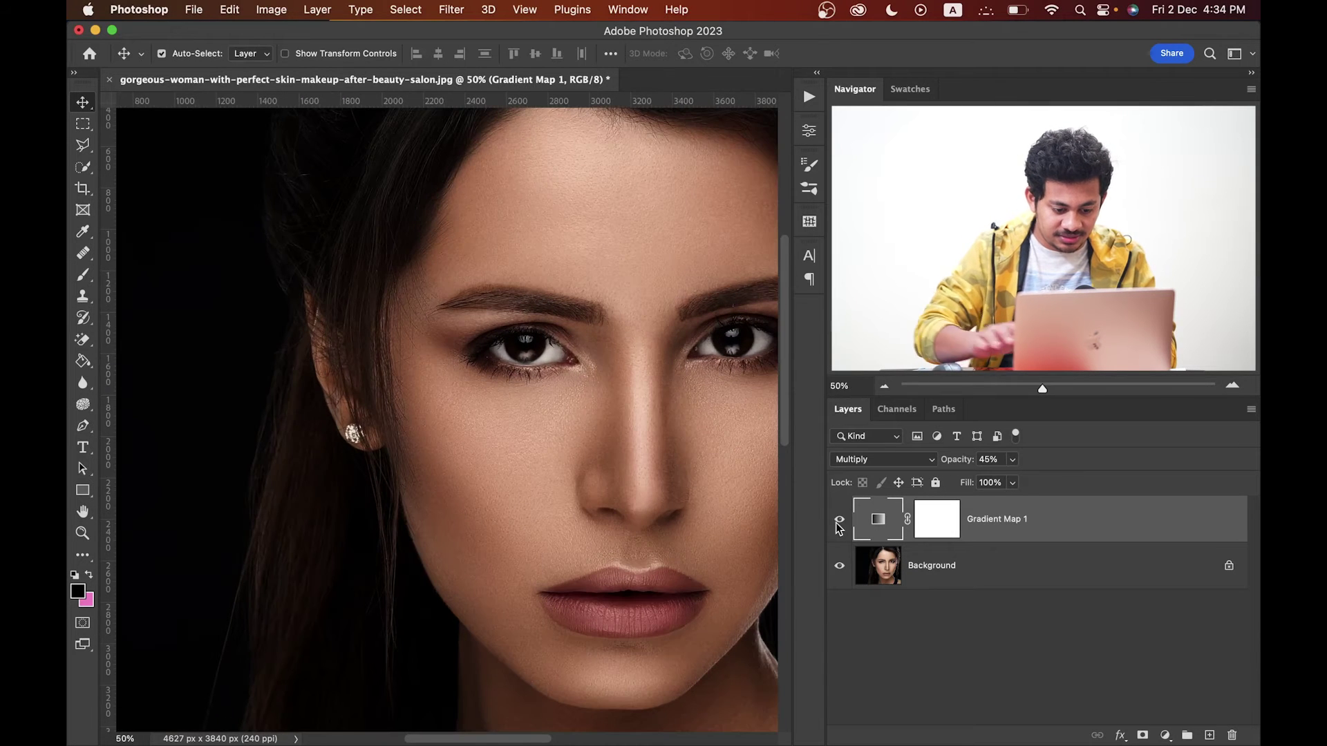
drag(442, 396, 479, 444)
scroll(479, 444, right, 3)
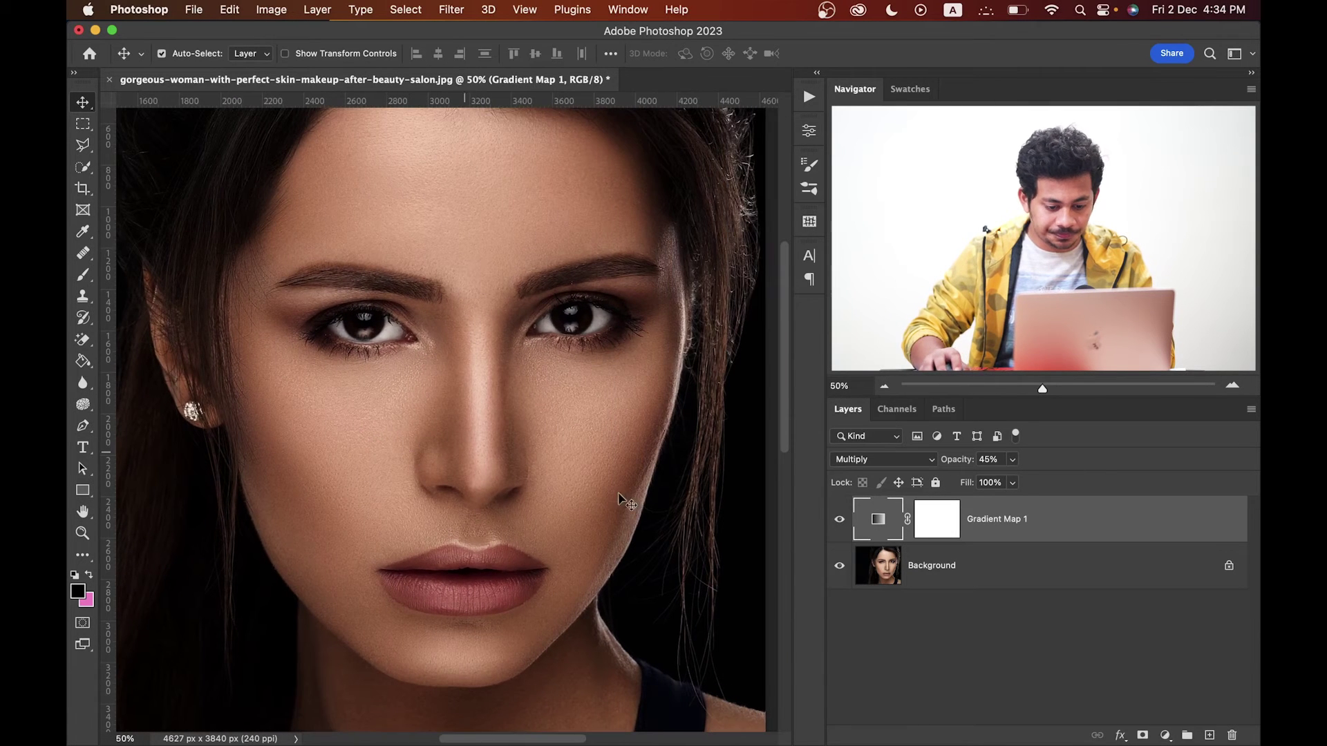
click(835, 526)
click(834, 527)
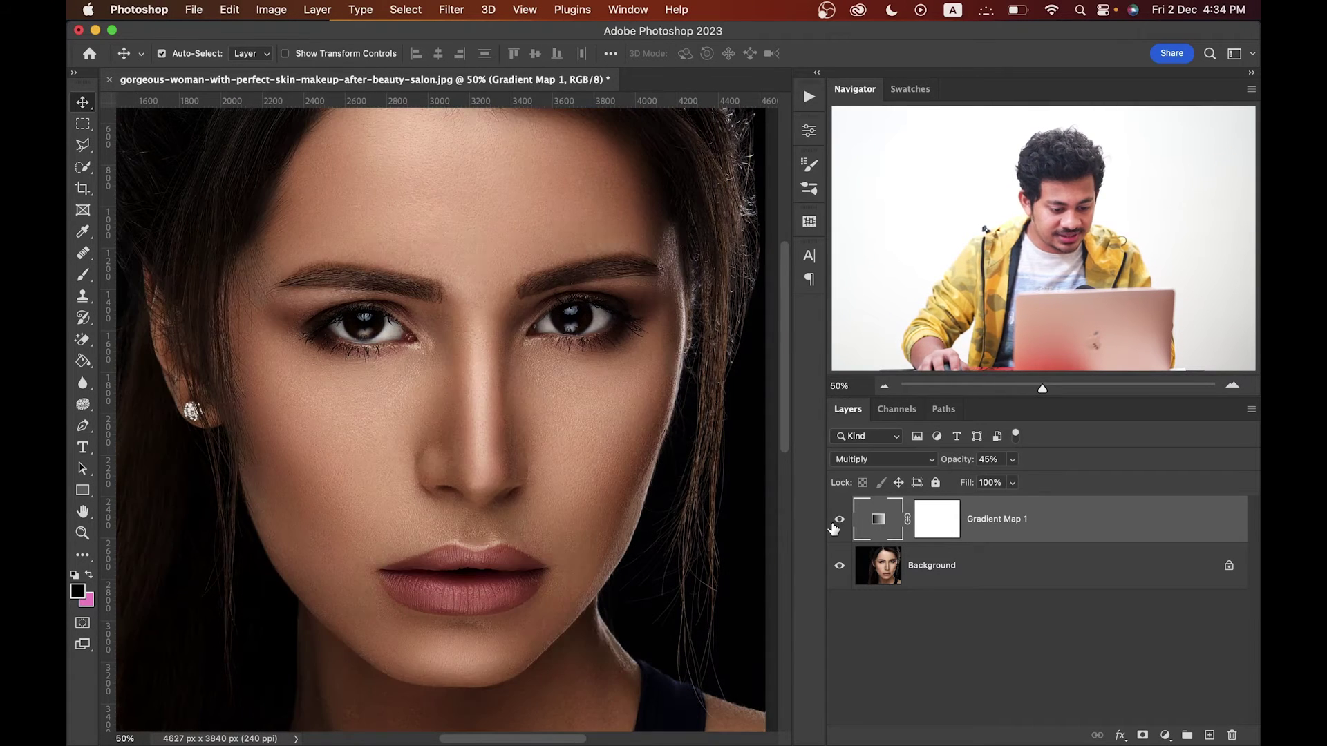
click(989, 460)
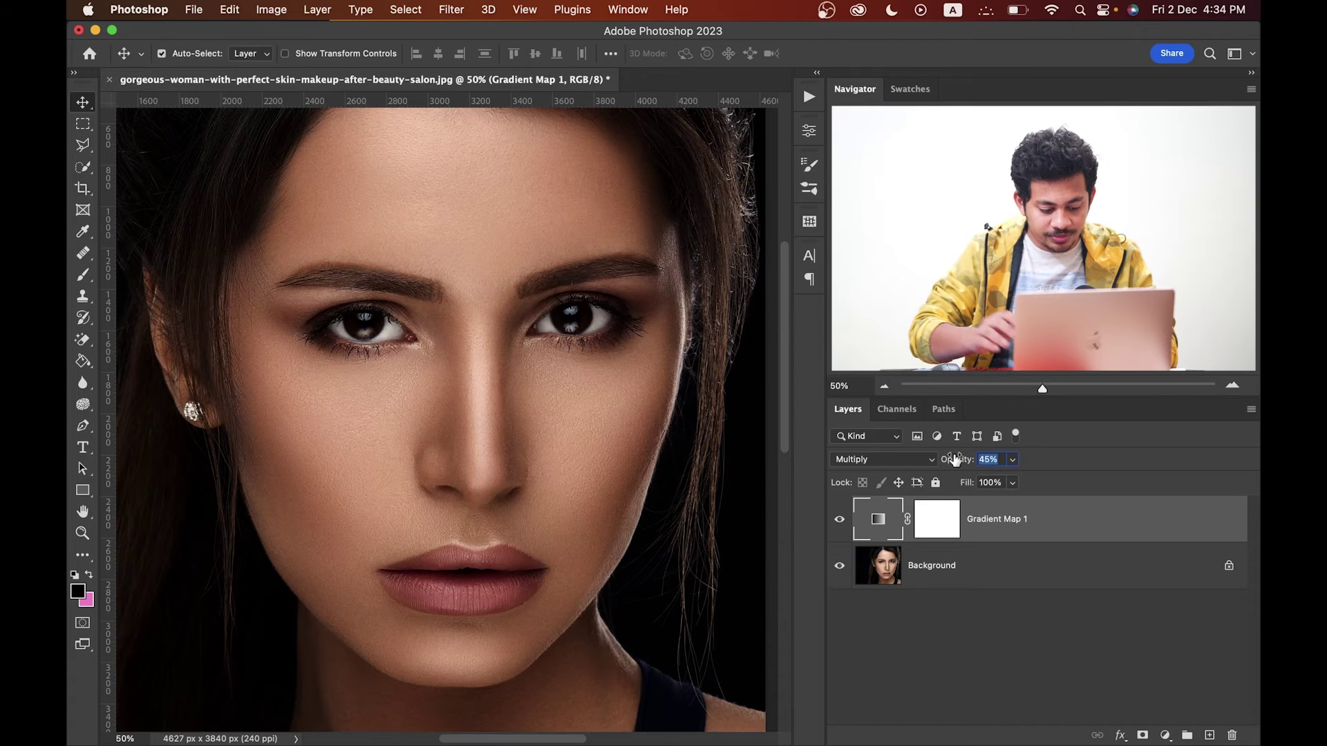
drag(954, 460, 947, 460)
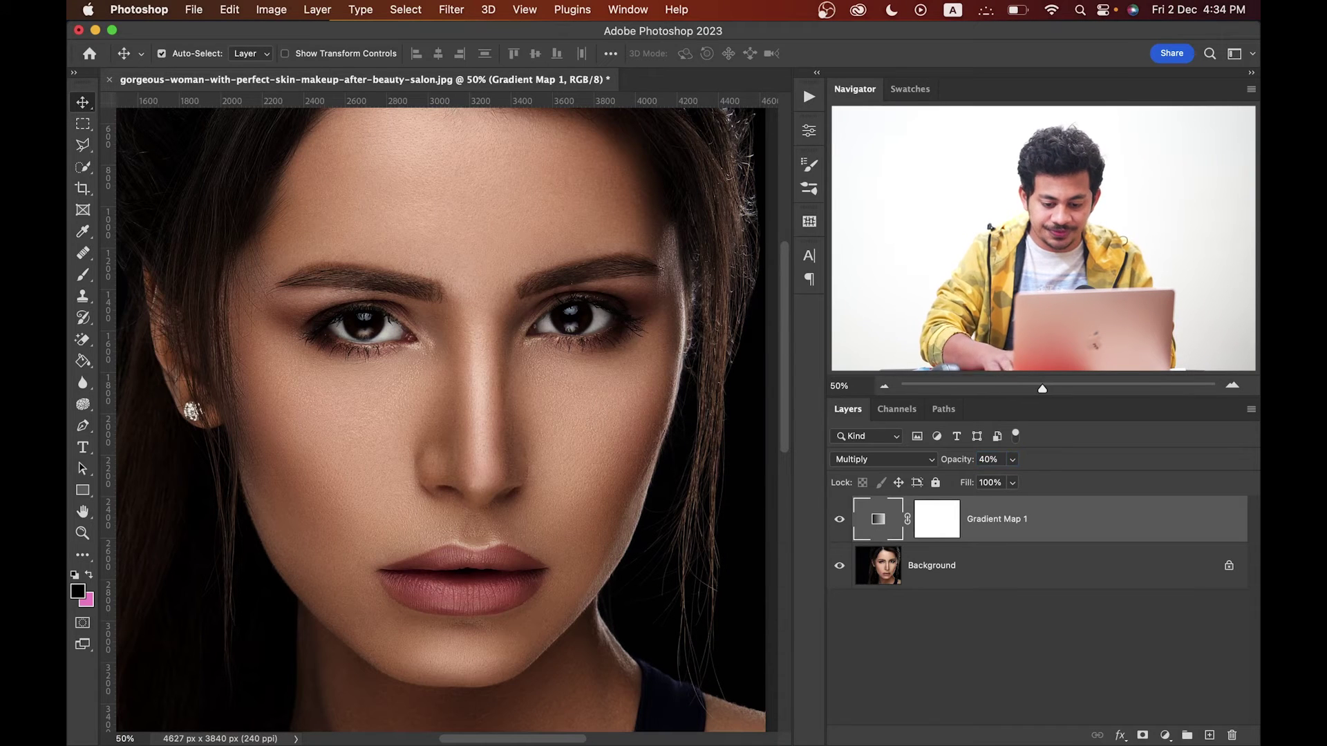
Examine the whole portrait before and after the grade by repeatedly hiding and showing the Gradient Map 1 layer.
click(839, 519)
click(839, 520)
key(super+minus)
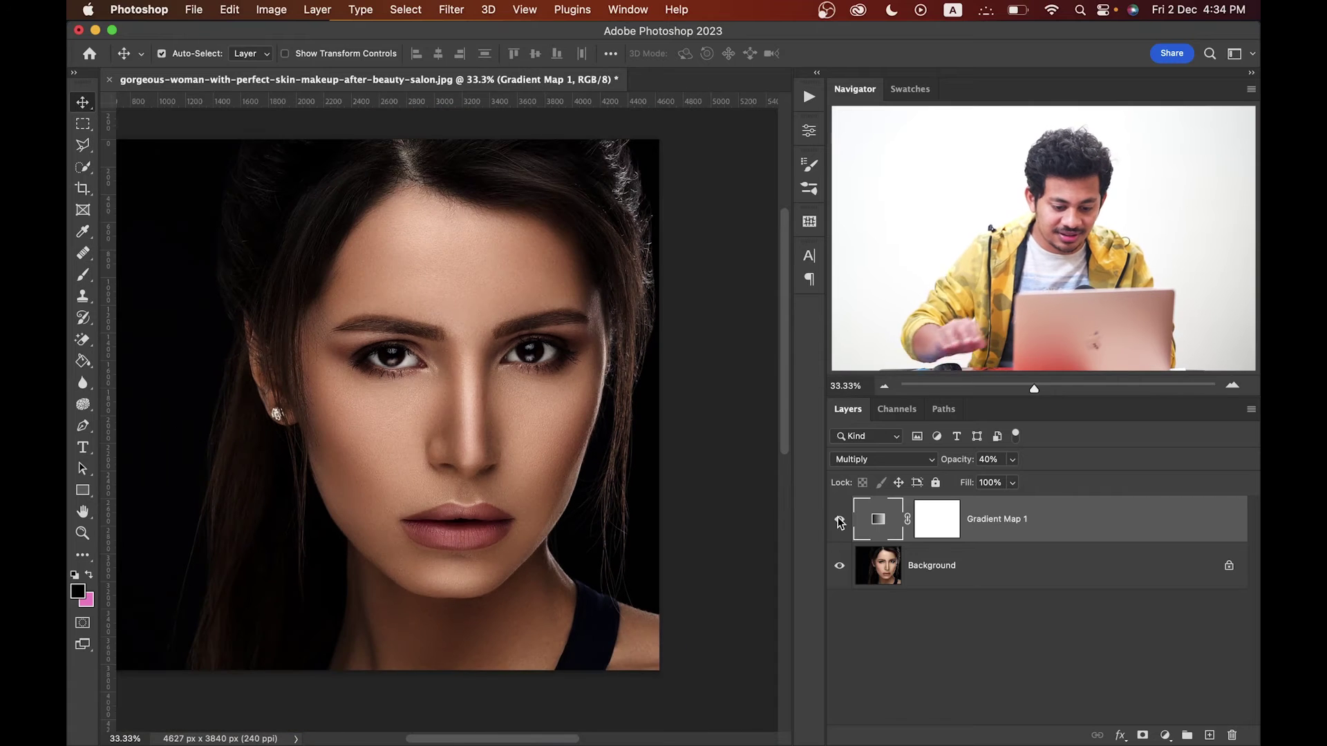
click(839, 520)
click(839, 521)
click(838, 520)
click(838, 521)
click(839, 521)
click(838, 520)
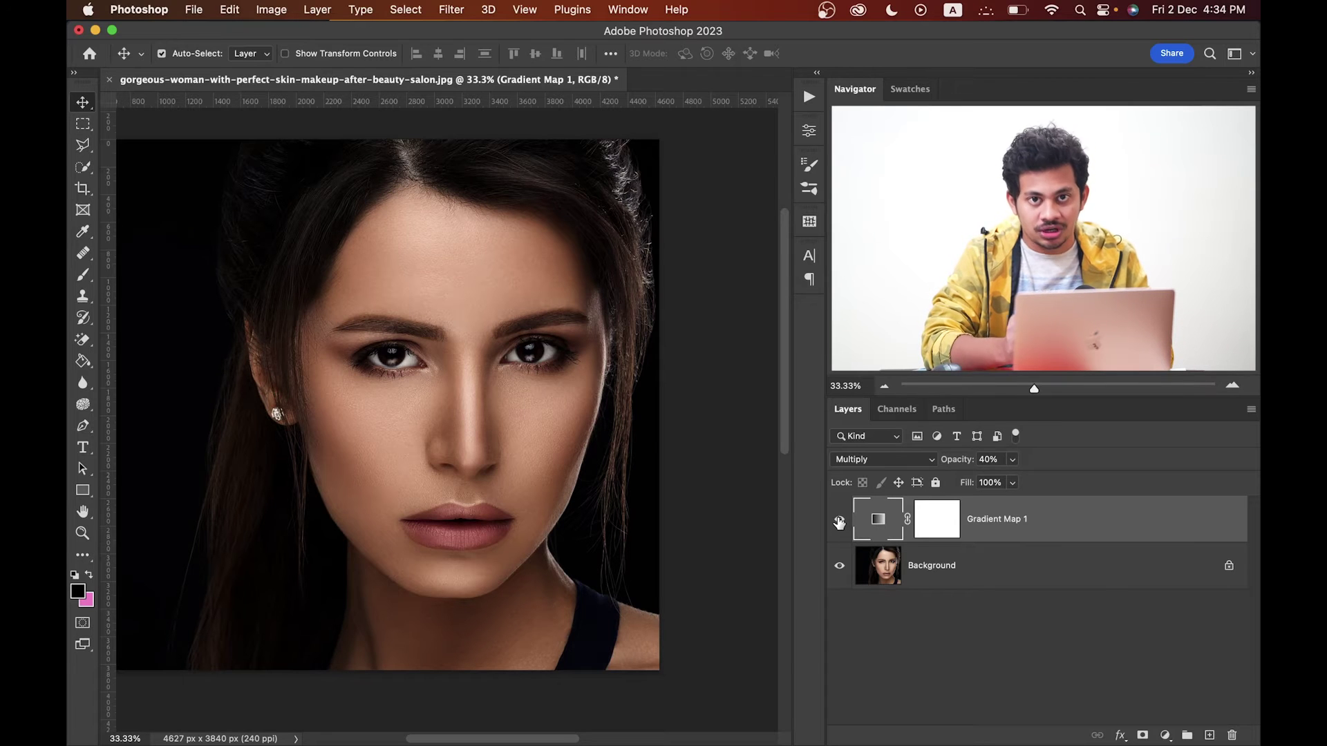
click(839, 520)
click(839, 520)
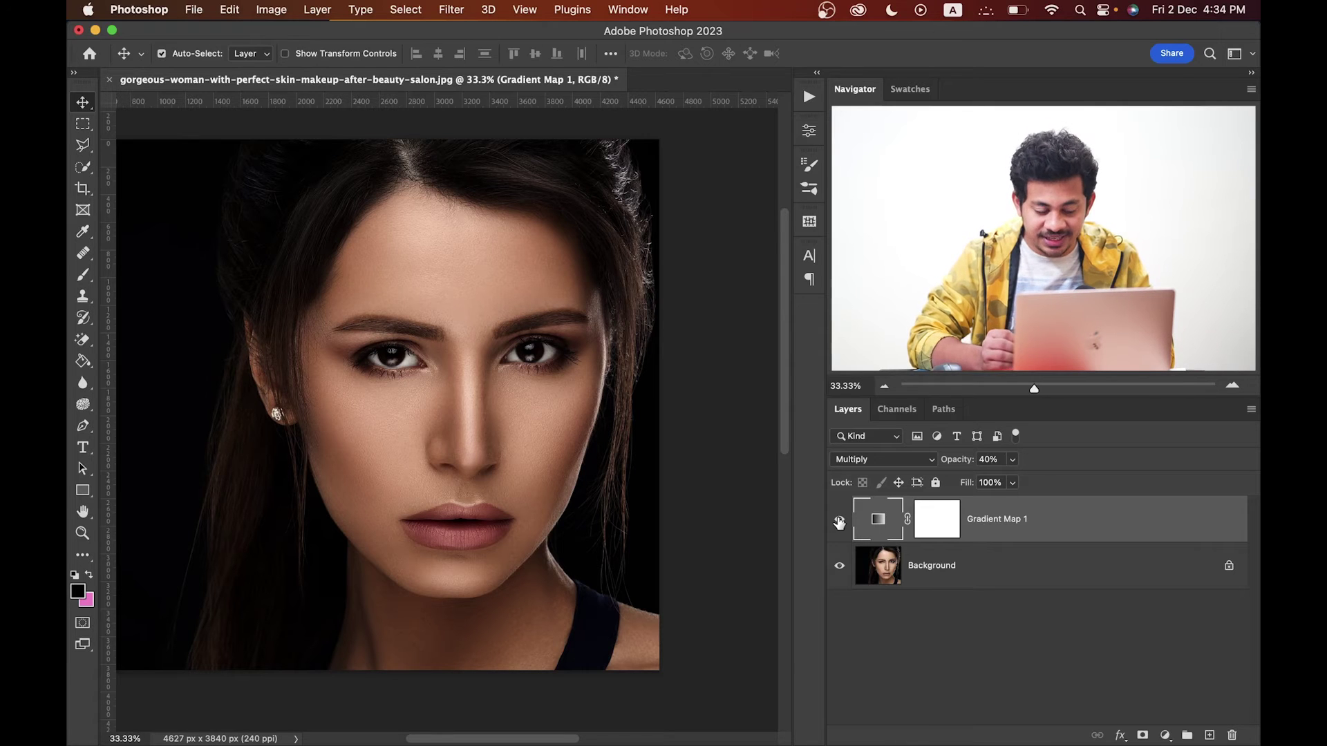
click(838, 521)
click(839, 520)
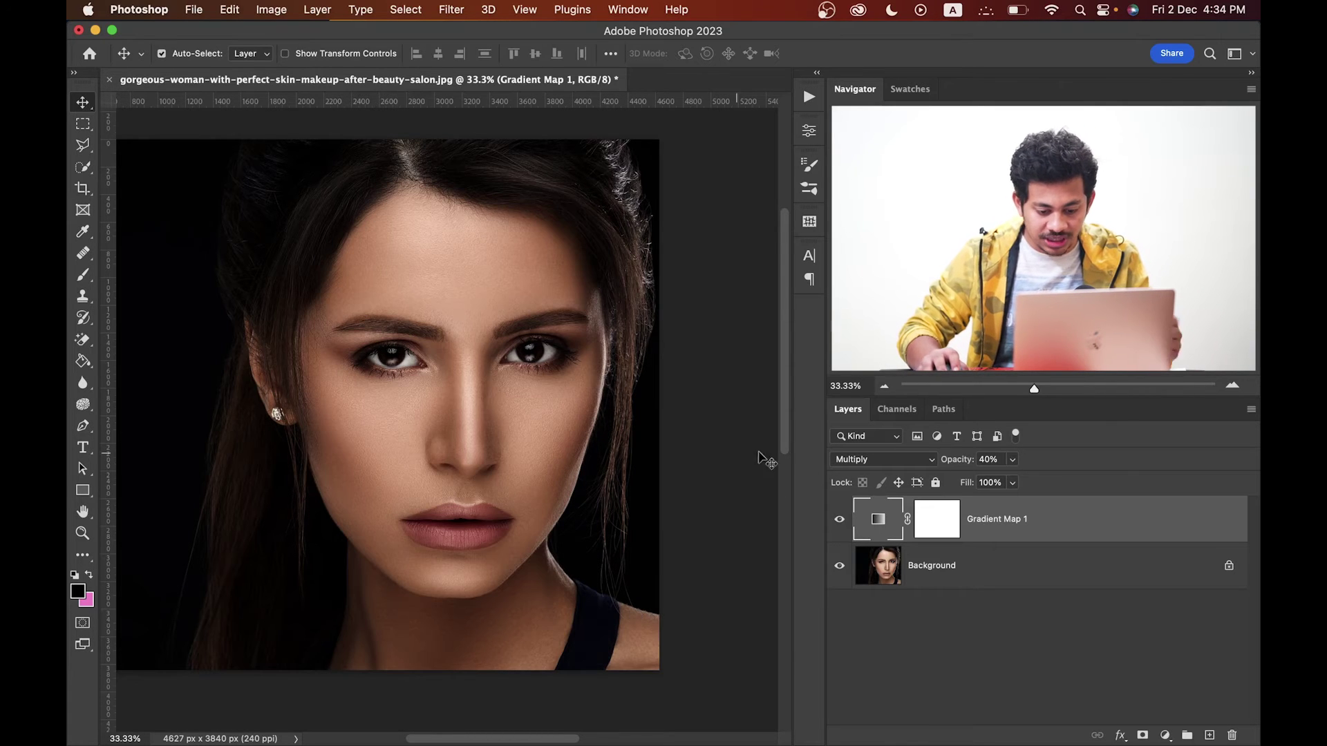
Invert the Gradient Map 1 layer mask to black so the effect is hidden across the portrait.
click(935, 515)
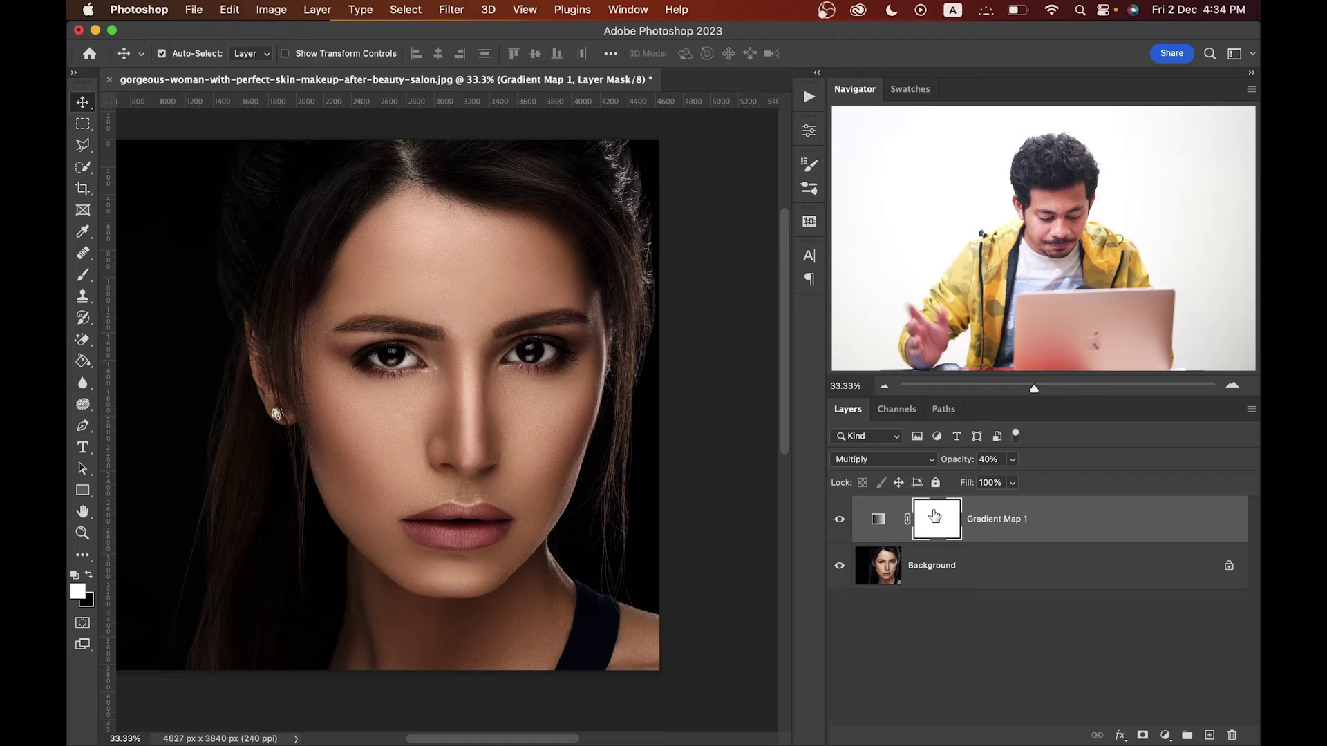
key(super+i)
key(super+equal)
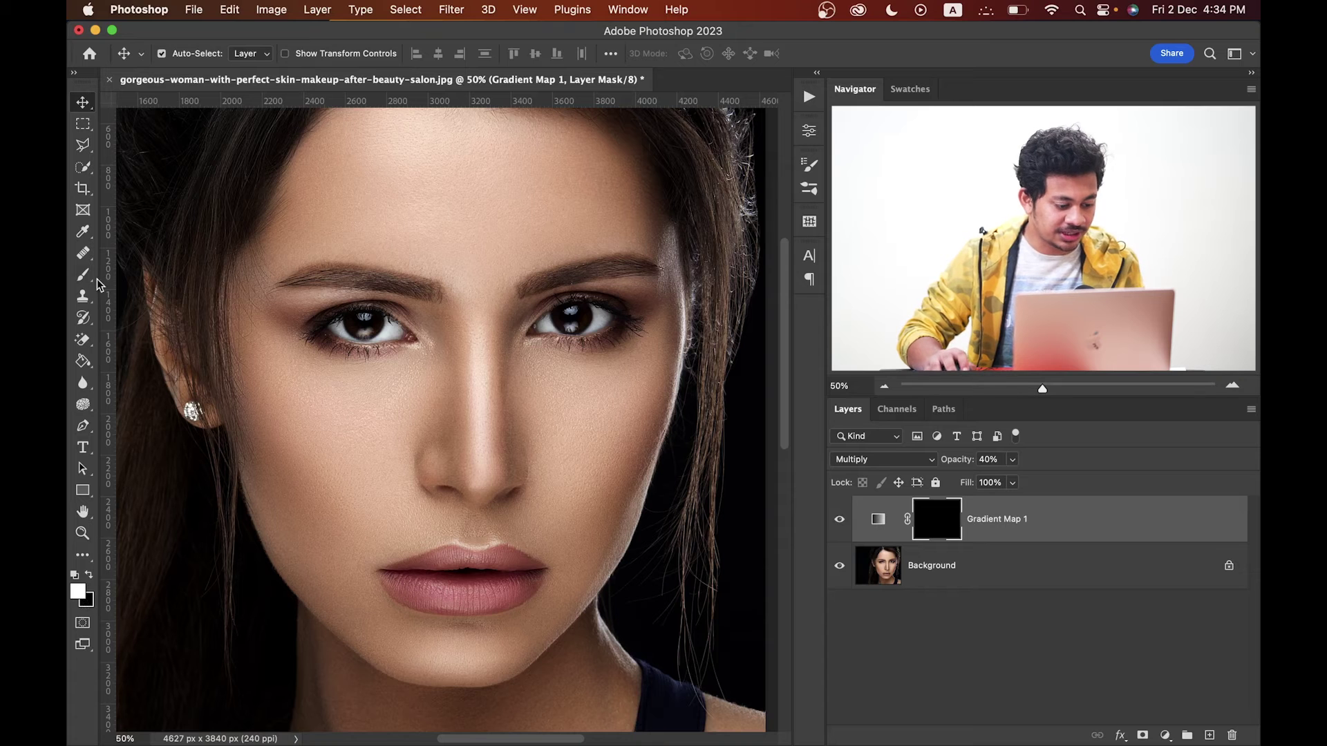
Paint white on the Gradient Map 1 mask over the face, neck and shoulder with a soft brush, leaving the eyes unpainted.
key(b)
drag(397, 463, 456, 462)
drag(504, 231, 505, 294)
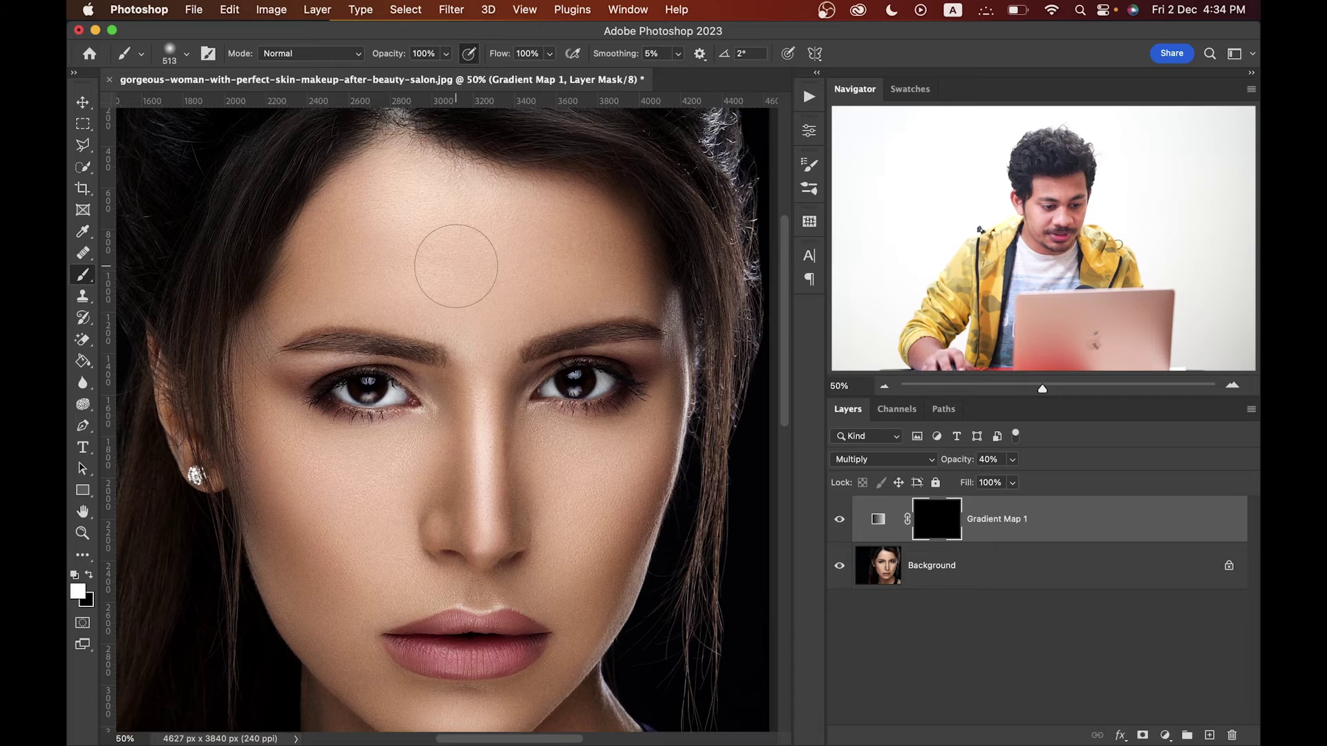
drag(456, 266, 456, 271)
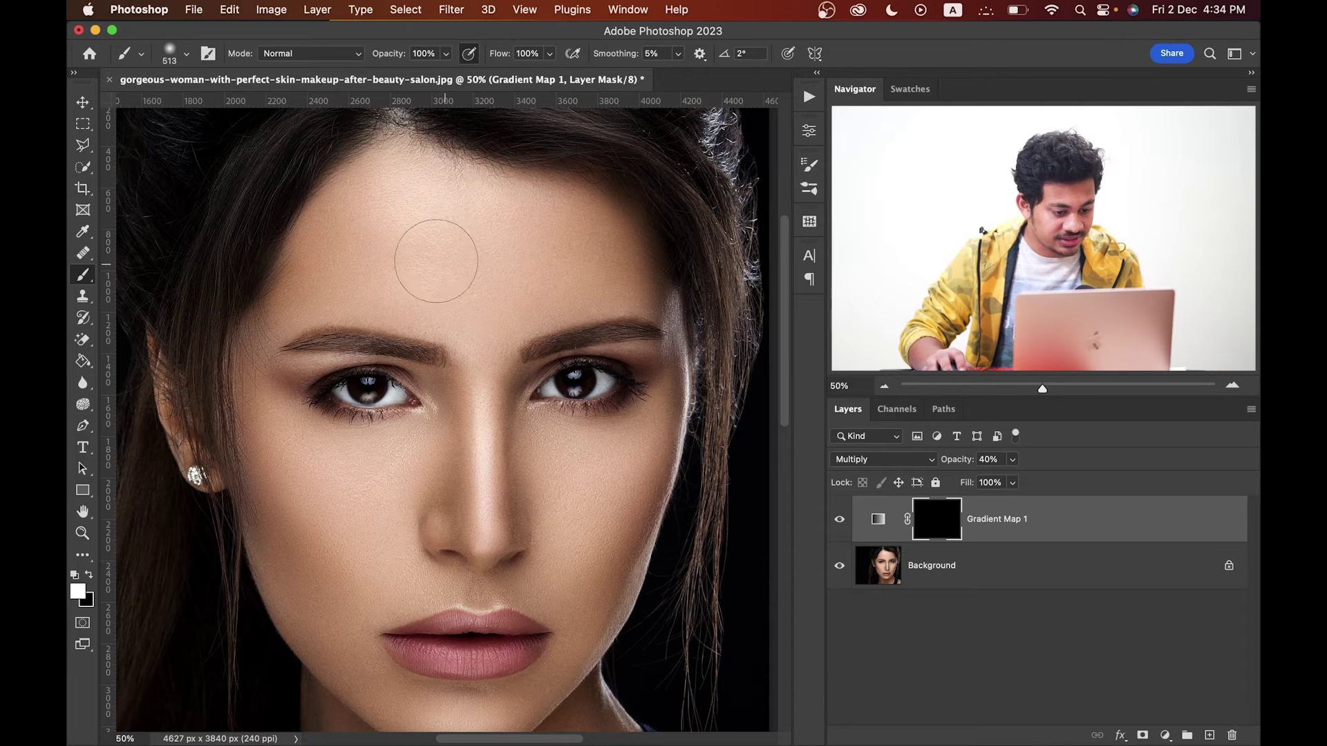
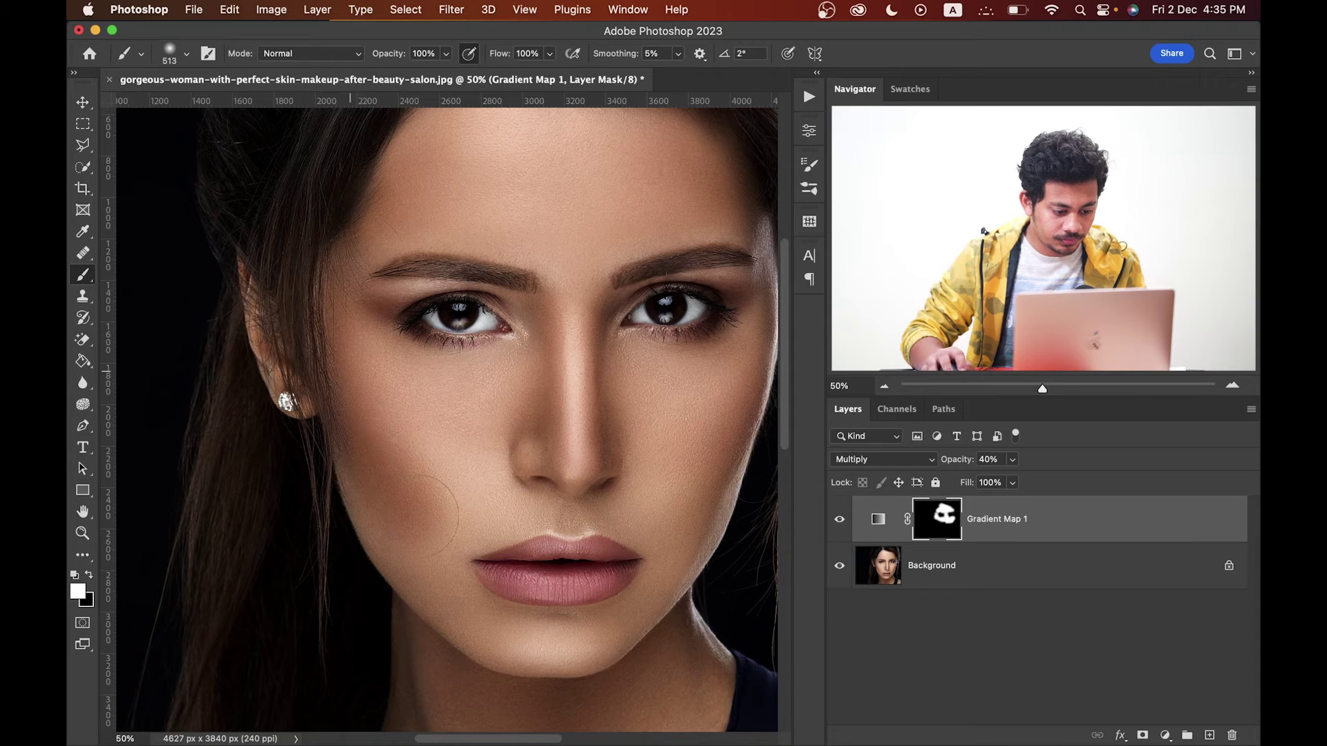
mouse_move(608, 552)
mouse_down()
mouse_move(659, 417)
mouse_move(571, 315)
mouse_move(487, 494)
mouse_move(426, 465)
mouse_up()
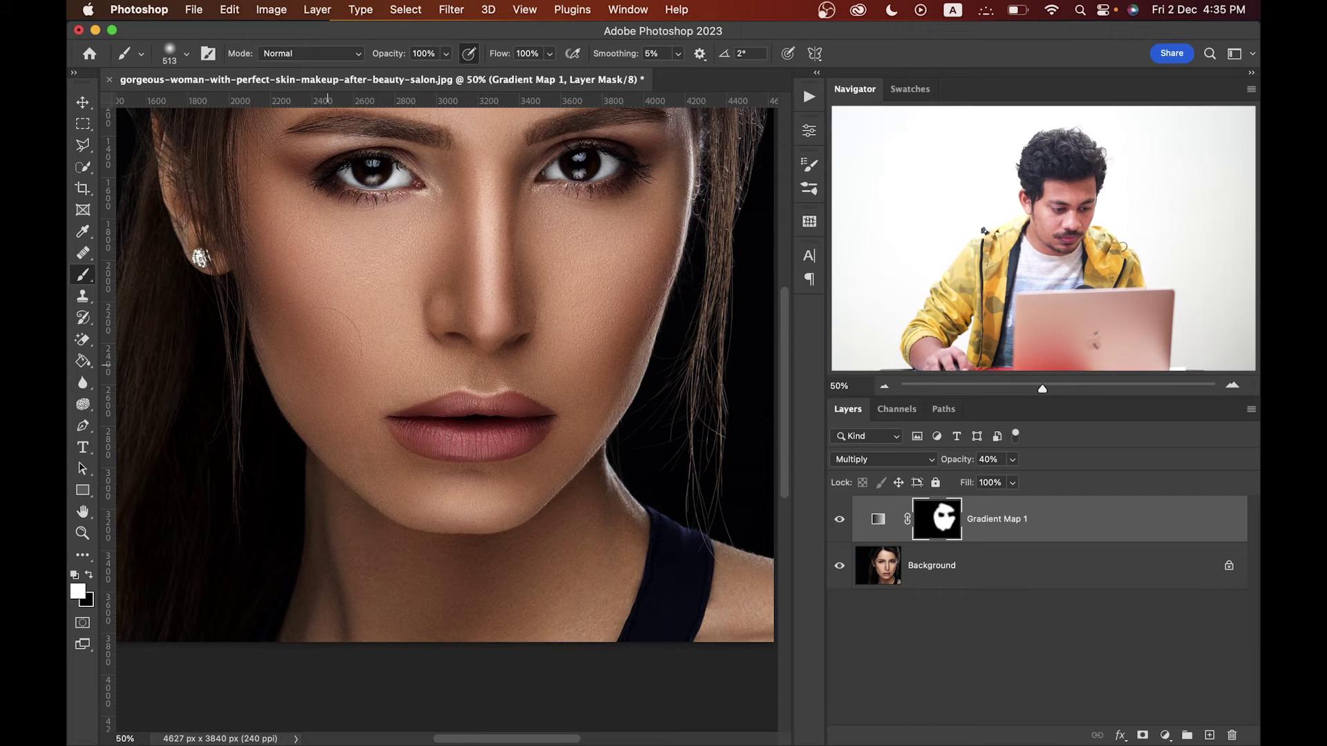
mouse_move(390, 569)
mouse_down()
mouse_move(412, 569)
mouse_move(349, 628)
mouse_move(459, 533)
mouse_move(533, 566)
mouse_move(580, 541)
mouse_move(548, 615)
mouse_move(574, 498)
mouse_move(474, 494)
mouse_up()
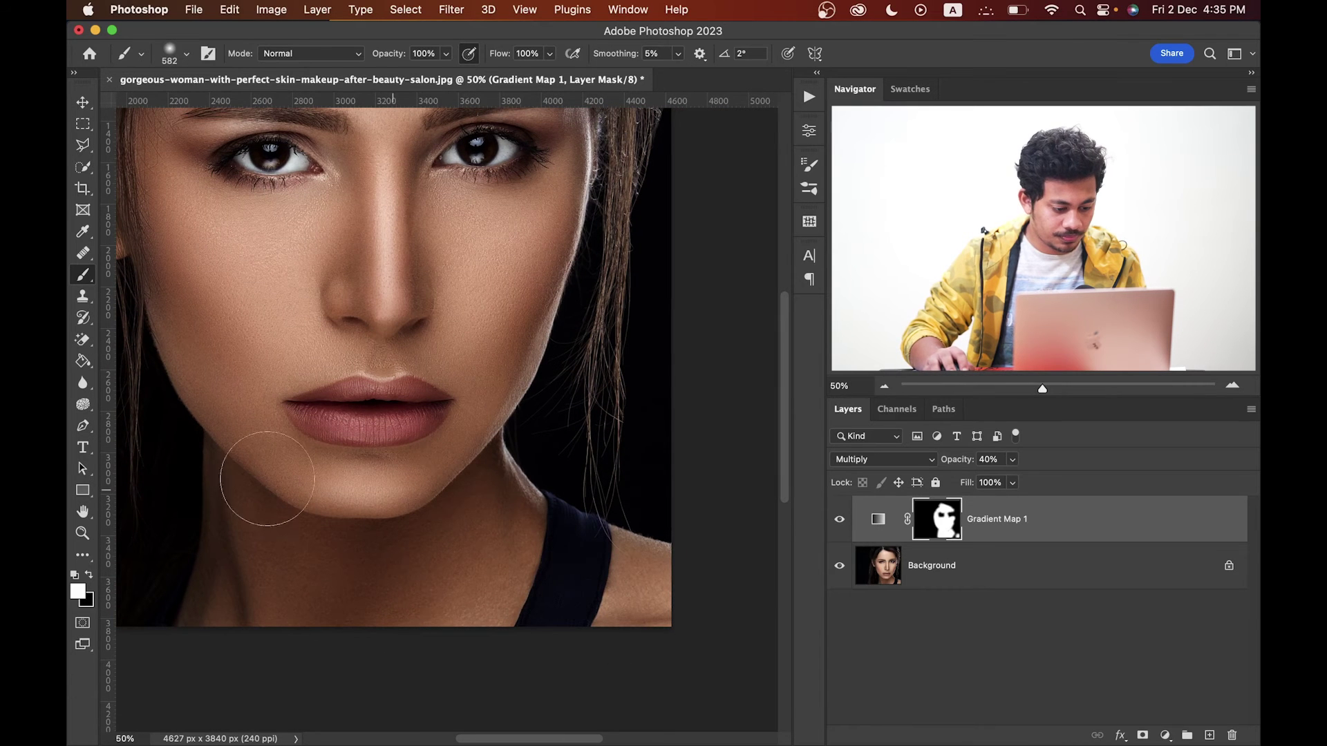
drag(345, 440, 411, 695)
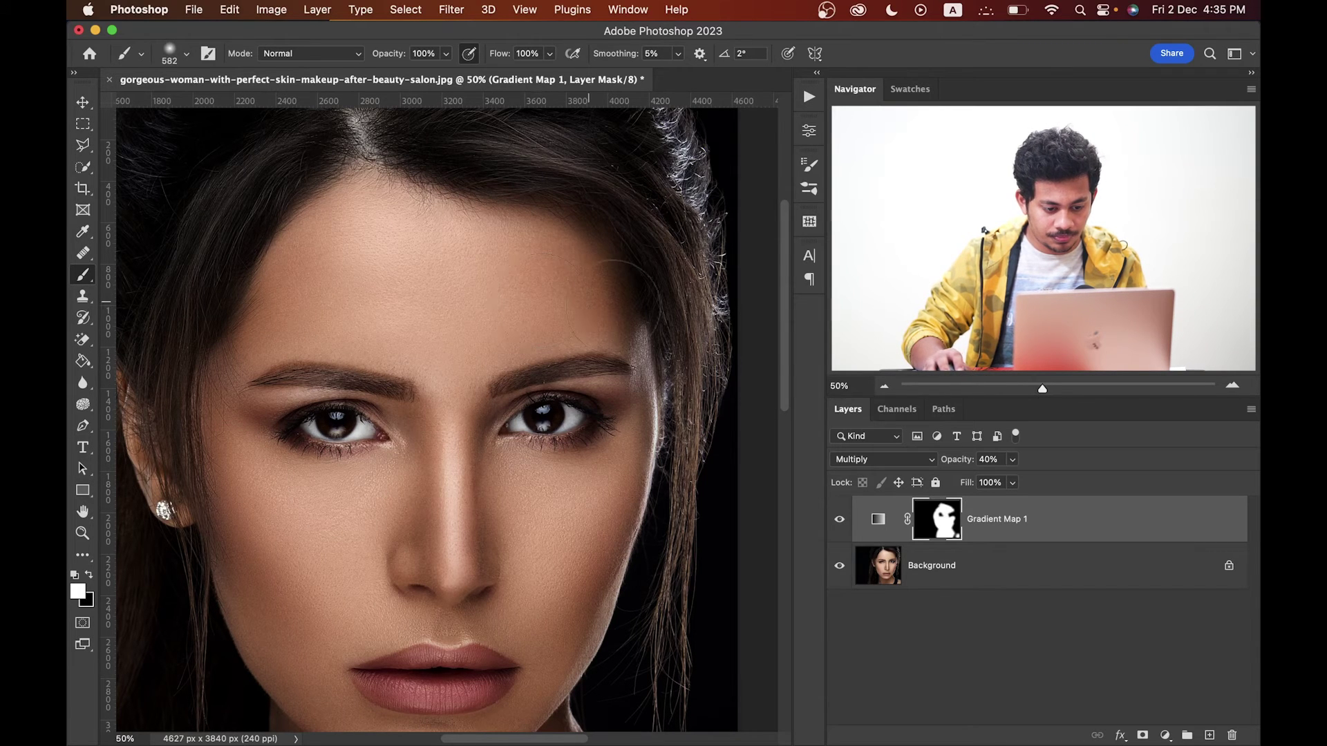
drag(607, 305, 569, 305)
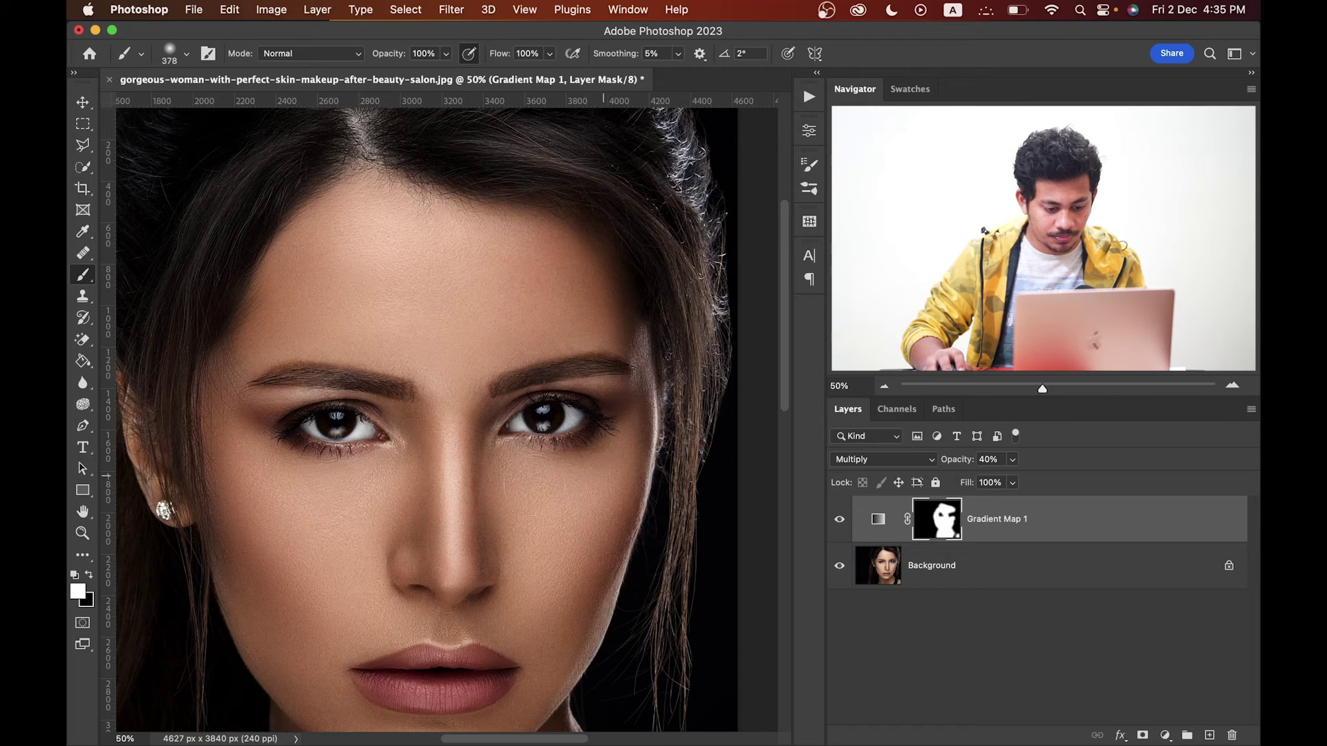
scroll(444, 535, down, 5)
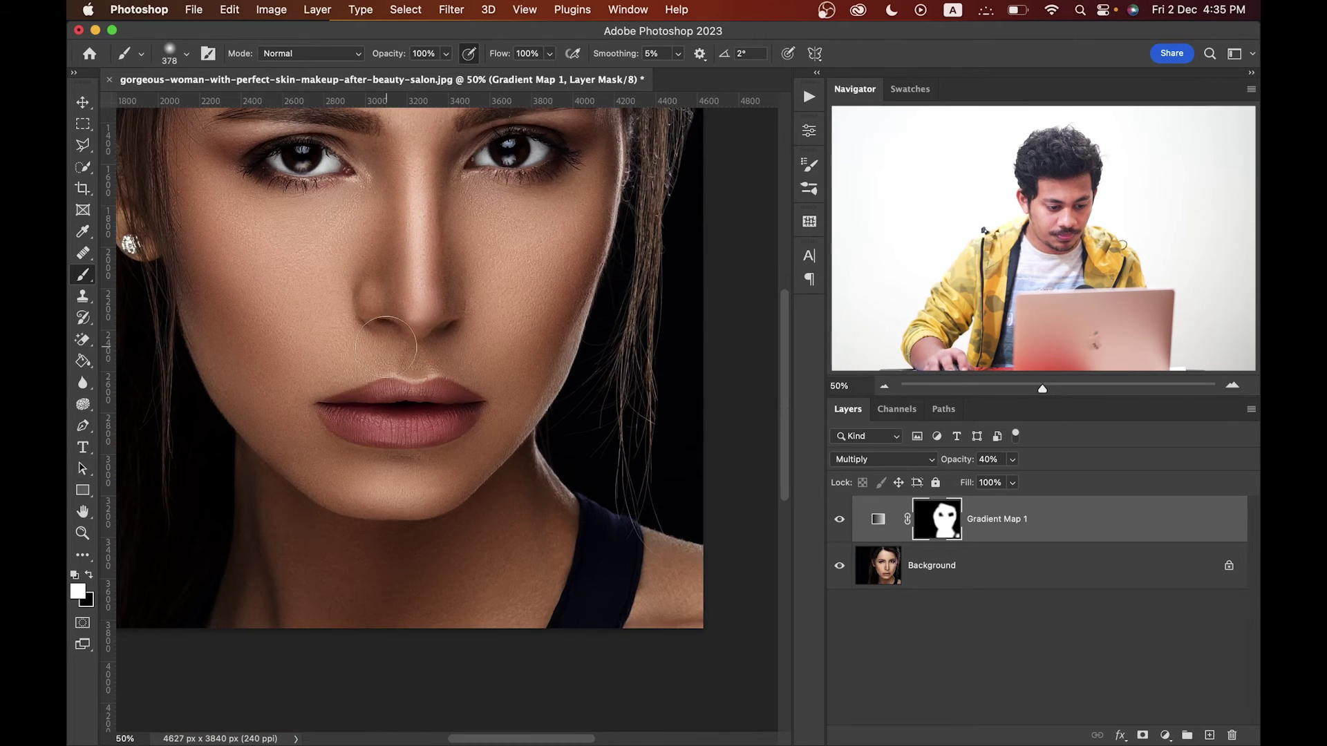
Examine the Gradient Map 1 mask on its own for unpainted gaps across the face and neck, then return to the image.
alt+click(952, 528)
drag(521, 308, 570, 460)
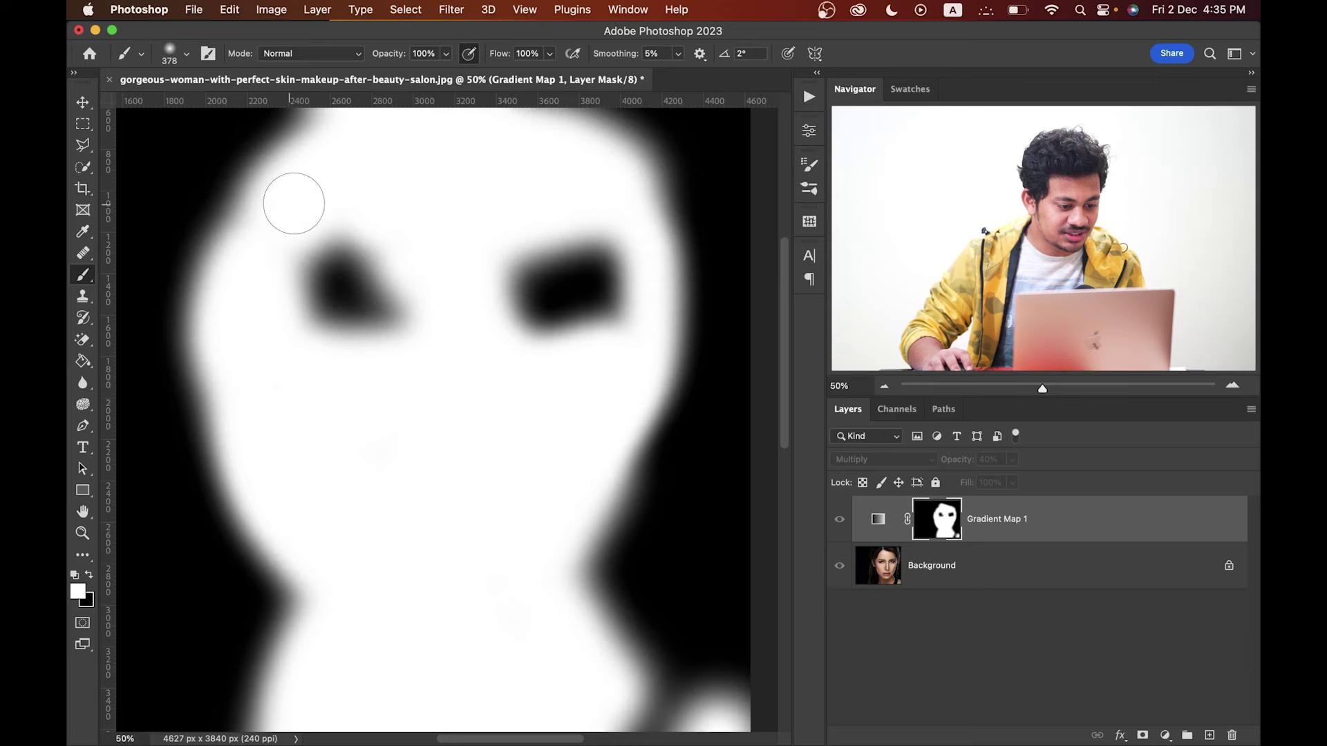
drag(332, 314, 394, 380)
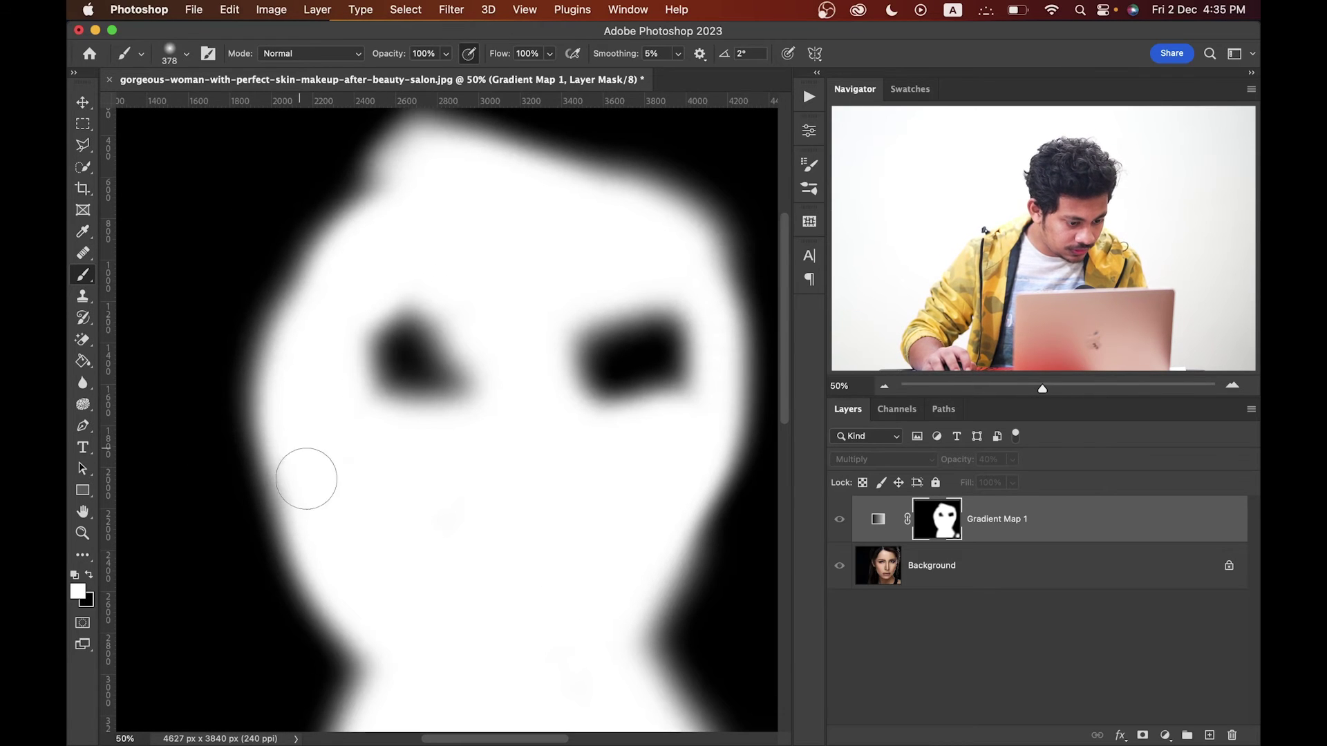
drag(434, 492, 424, 402)
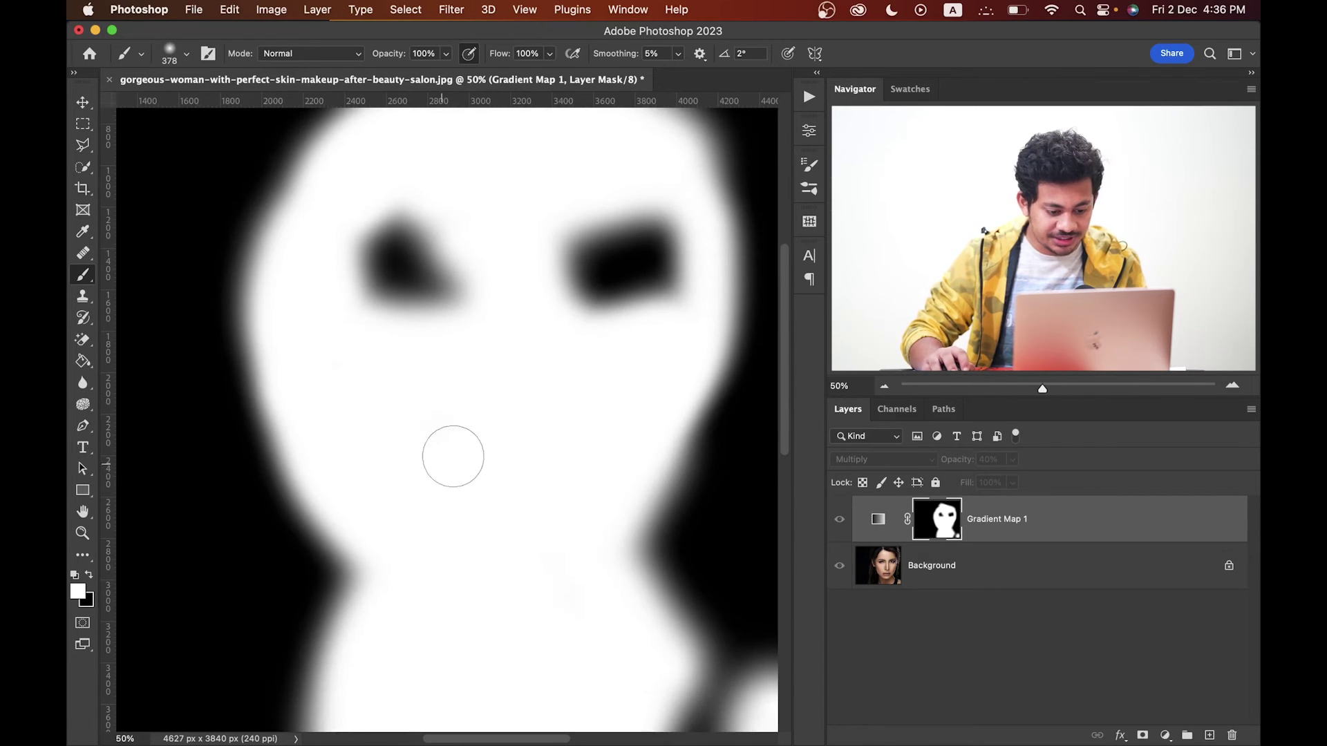
drag(528, 474, 507, 419)
drag(522, 320, 462, 512)
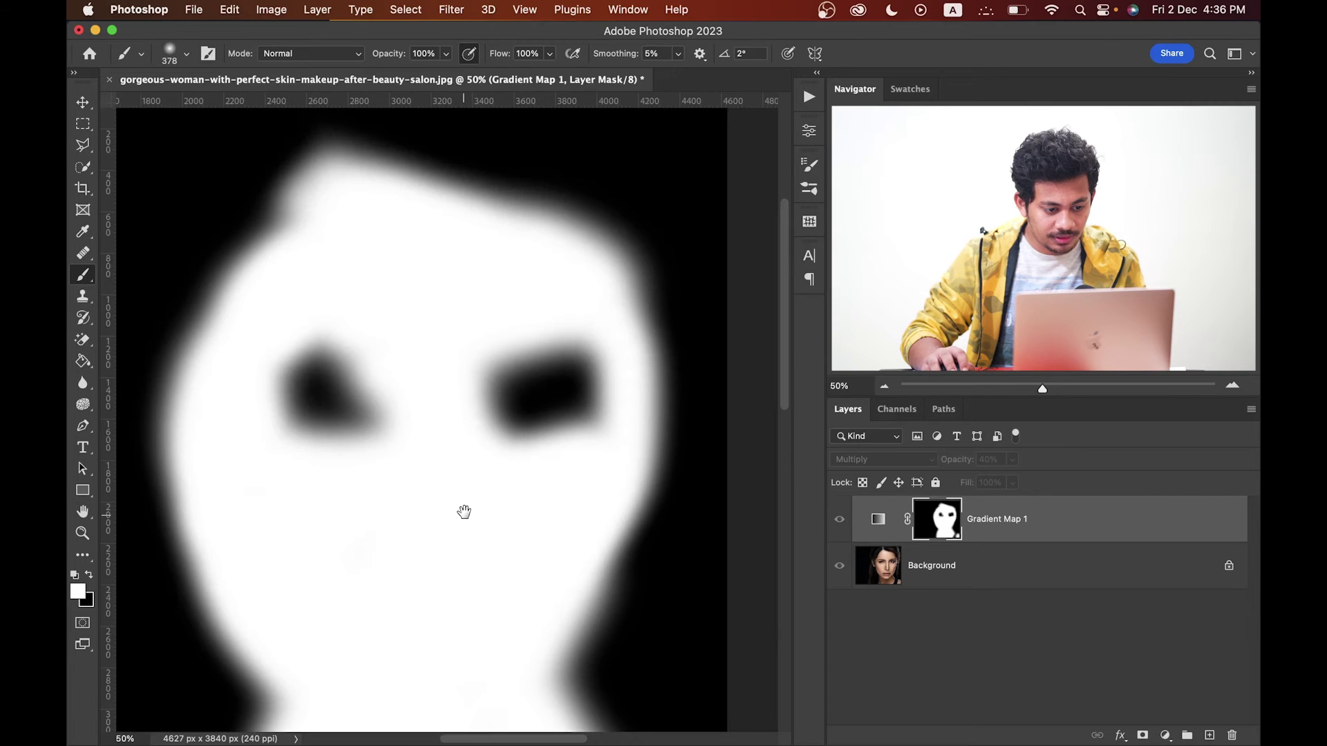
drag(426, 581, 447, 463)
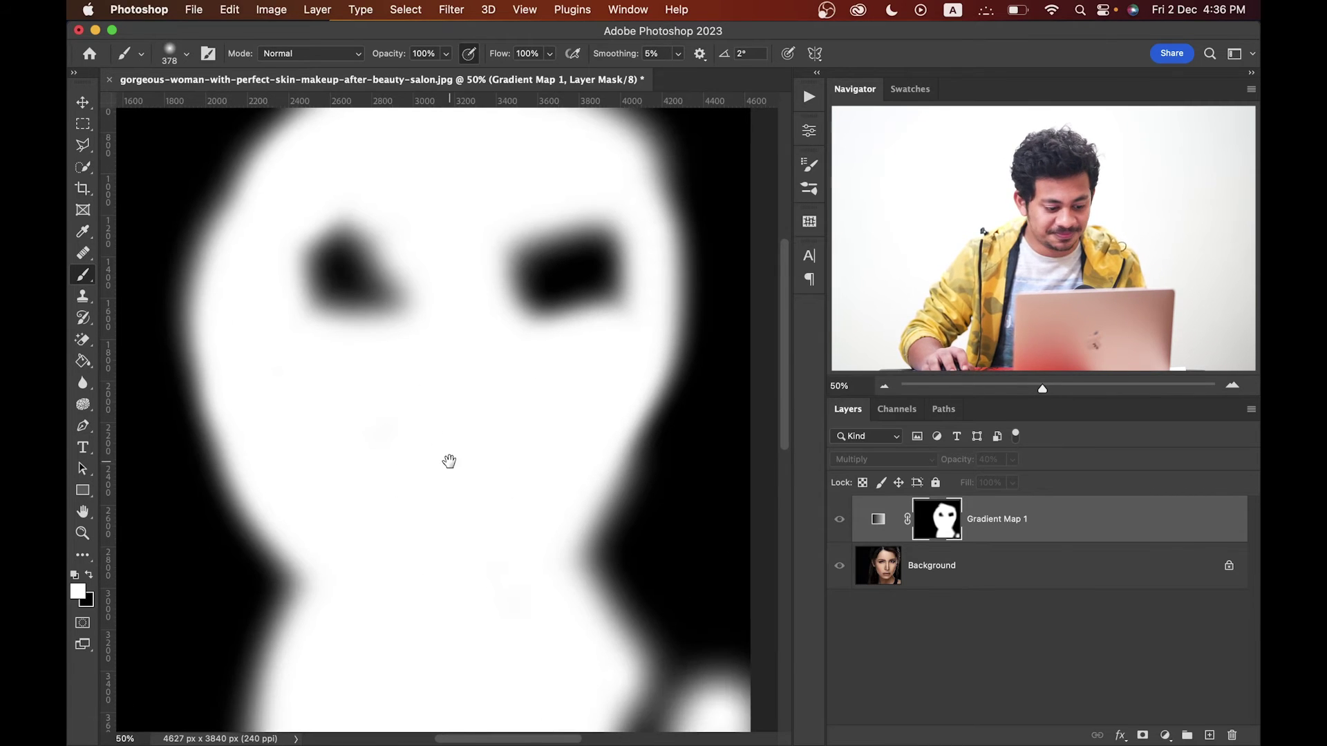
alt+click(947, 522)
Compare the face with and without the masked Gradient Map 1 layer by repeatedly hiding and showing it.
drag(542, 391, 536, 440)
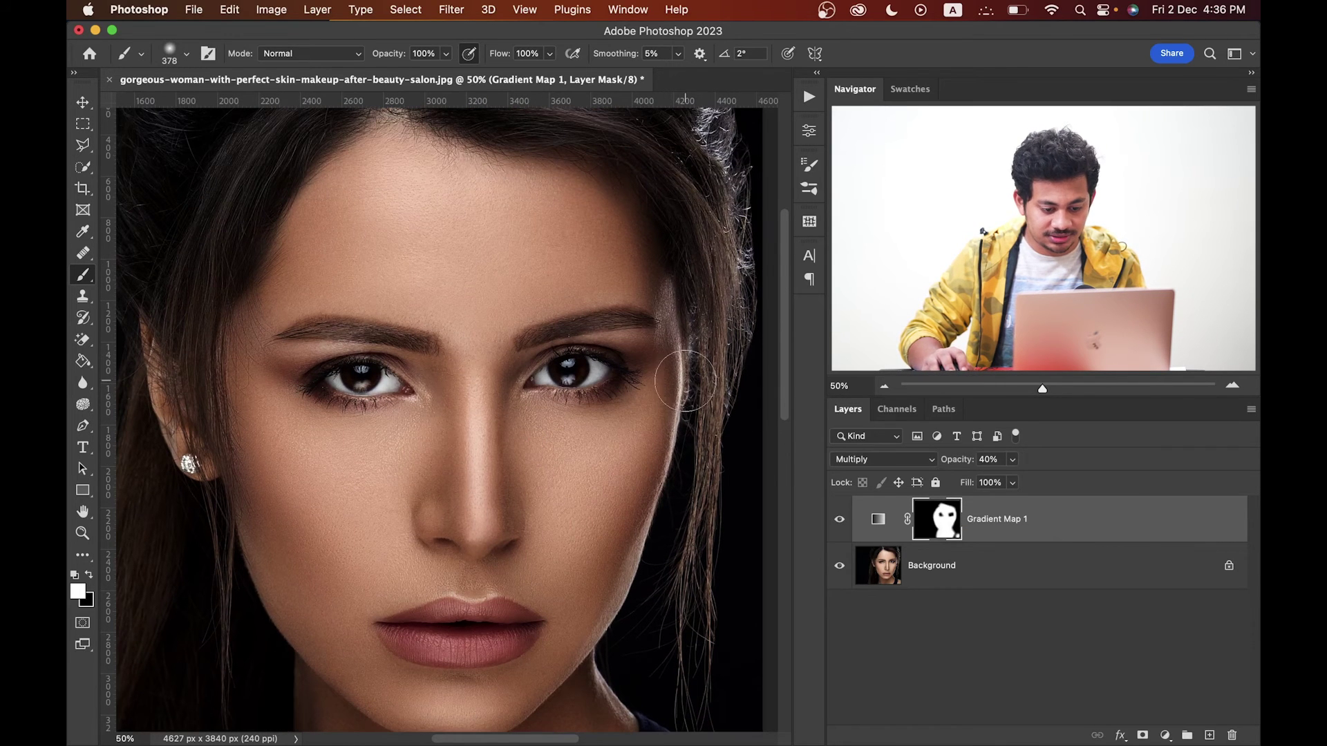
drag(603, 550, 575, 474)
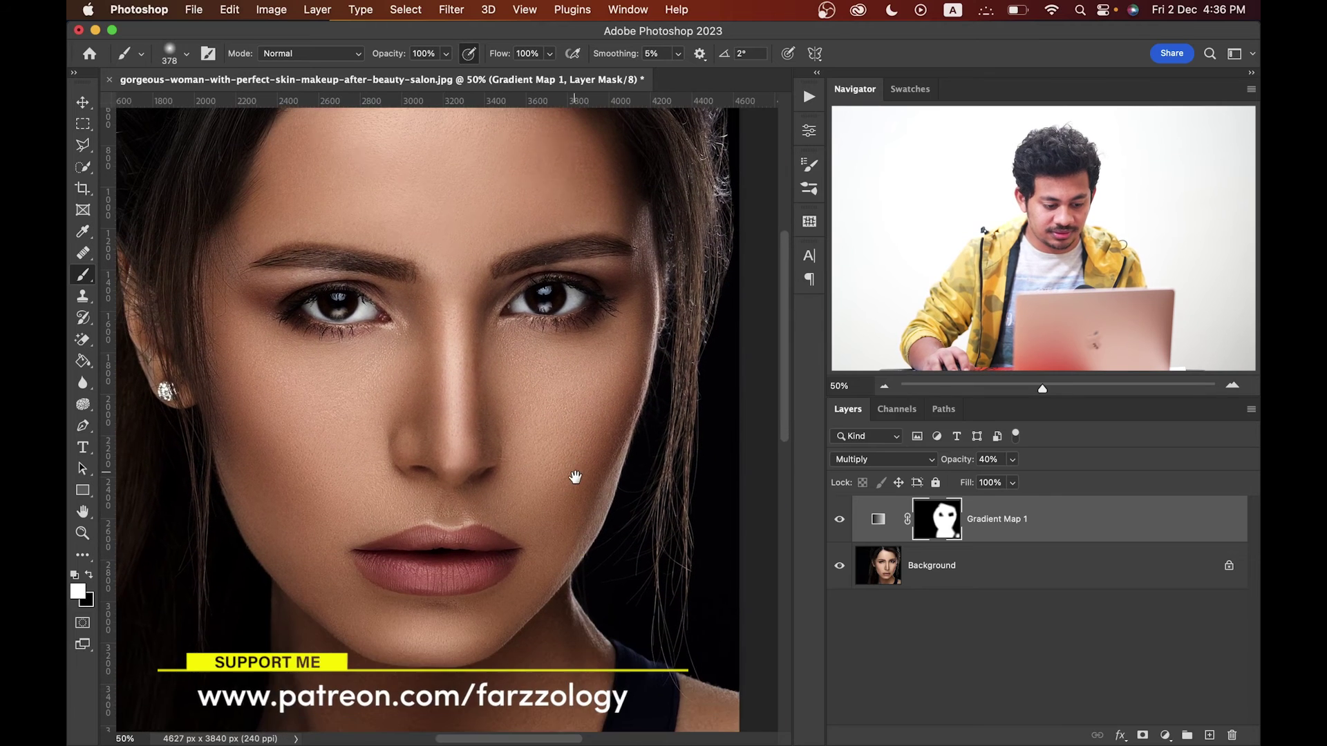
click(839, 518)
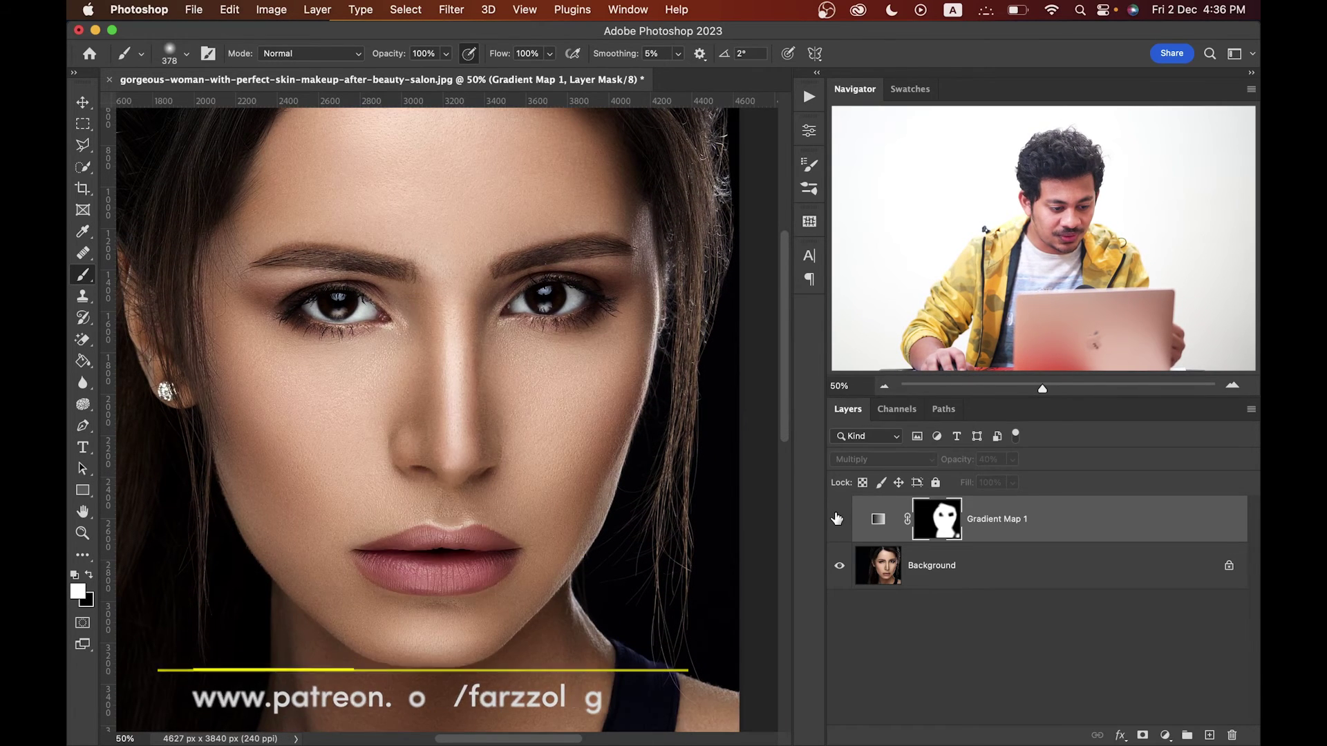
click(837, 519)
click(838, 518)
click(838, 519)
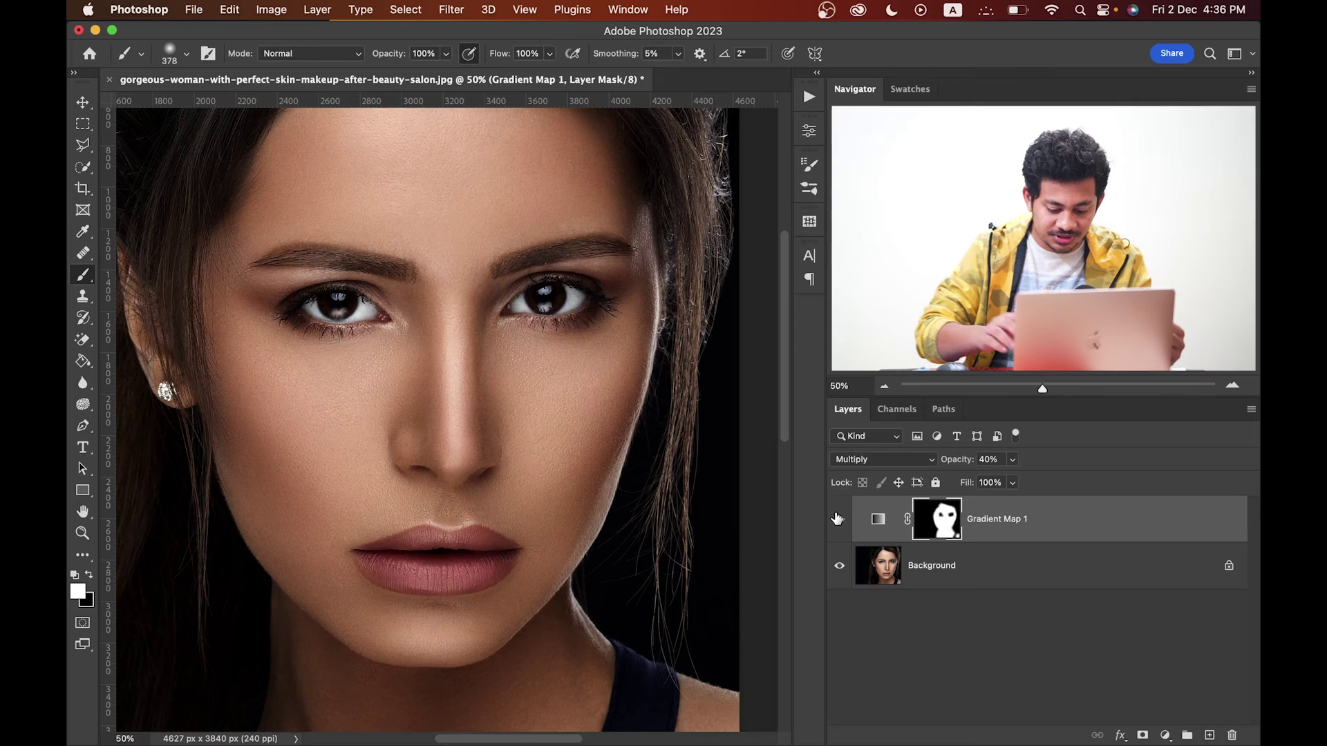
key(super+minus)
key(super+plus)
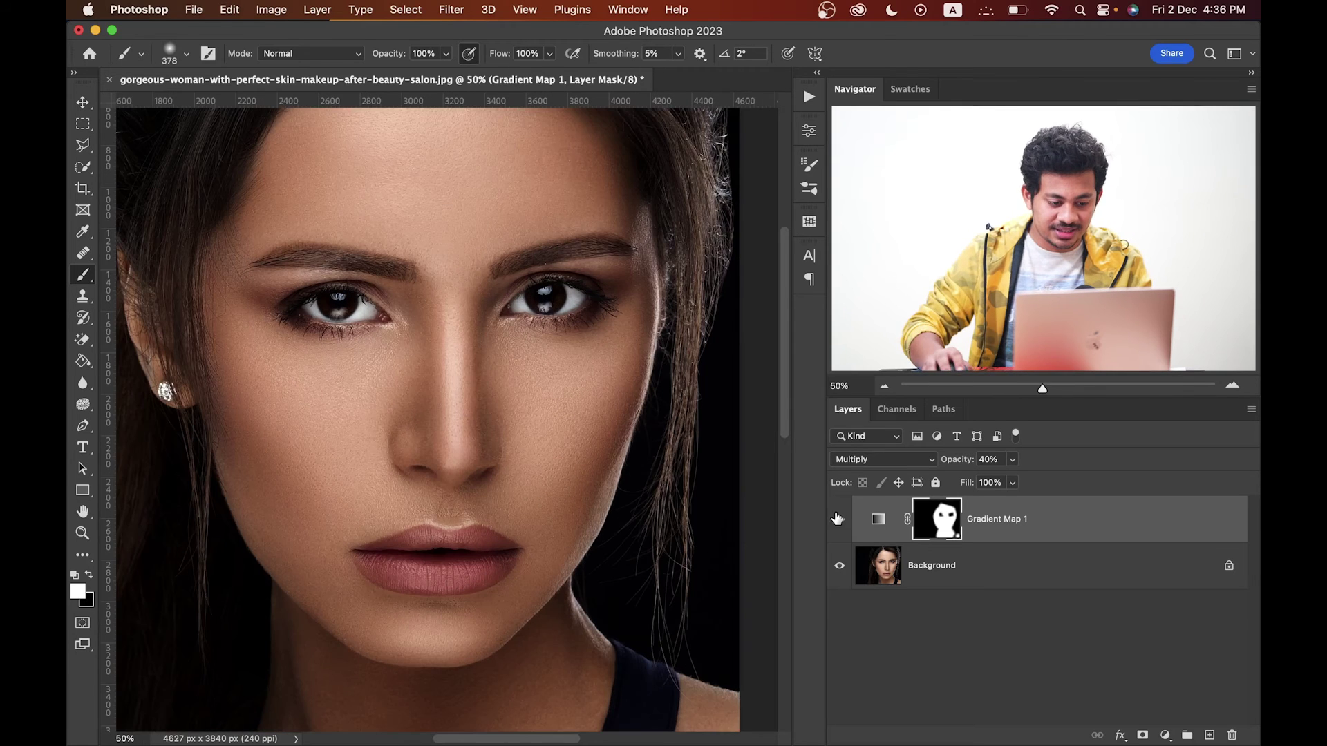
scroll(705, 390, up, 2)
click(834, 524)
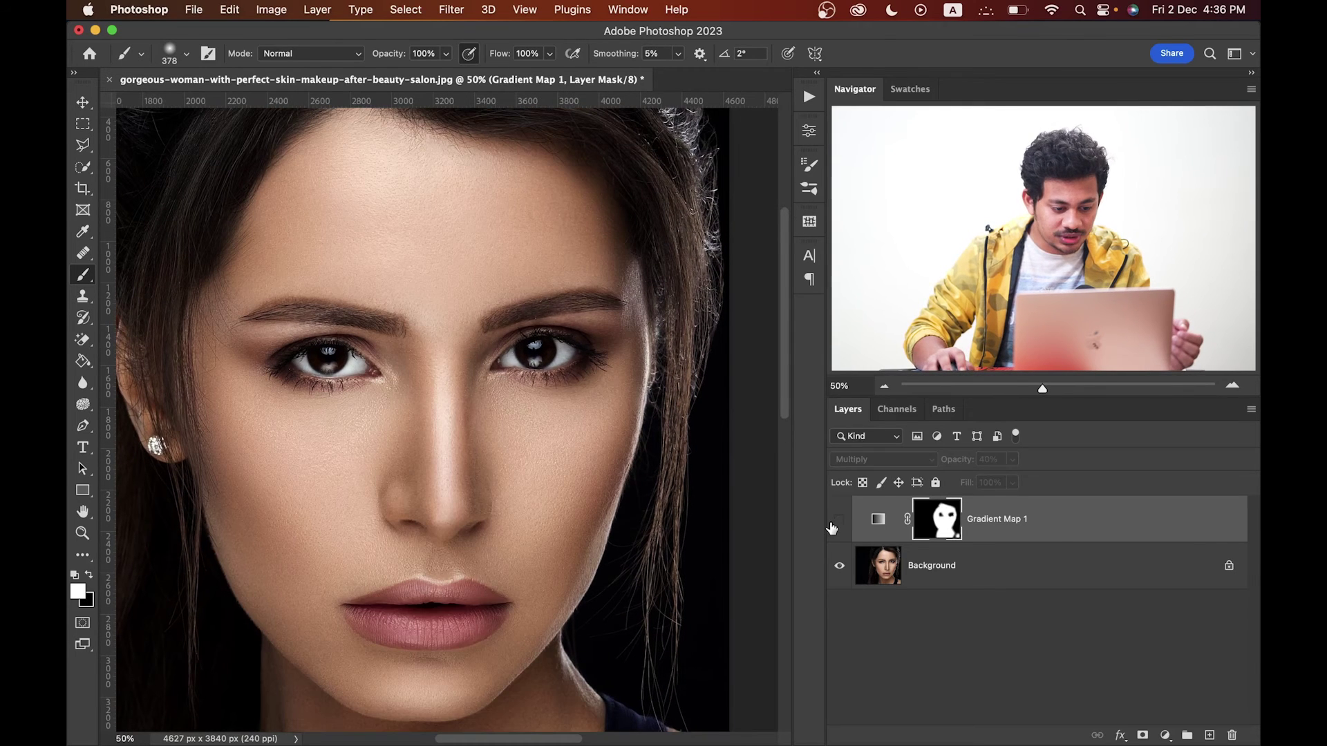
click(831, 525)
click(831, 525)
click(831, 525)
click(831, 525)
click(831, 526)
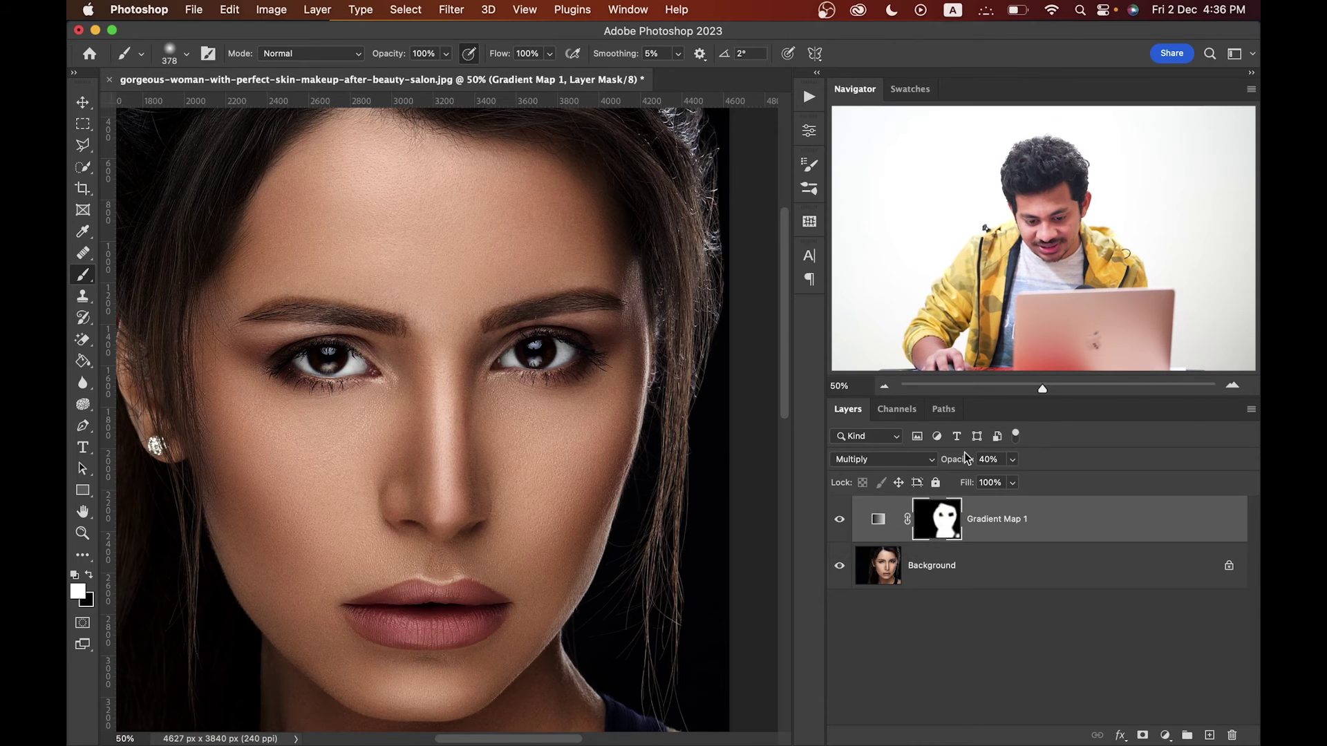
Reduce the Gradient Map 1 layer's opacity to 35% and check the face with the layer hidden and shown.
drag(962, 459, 954, 461)
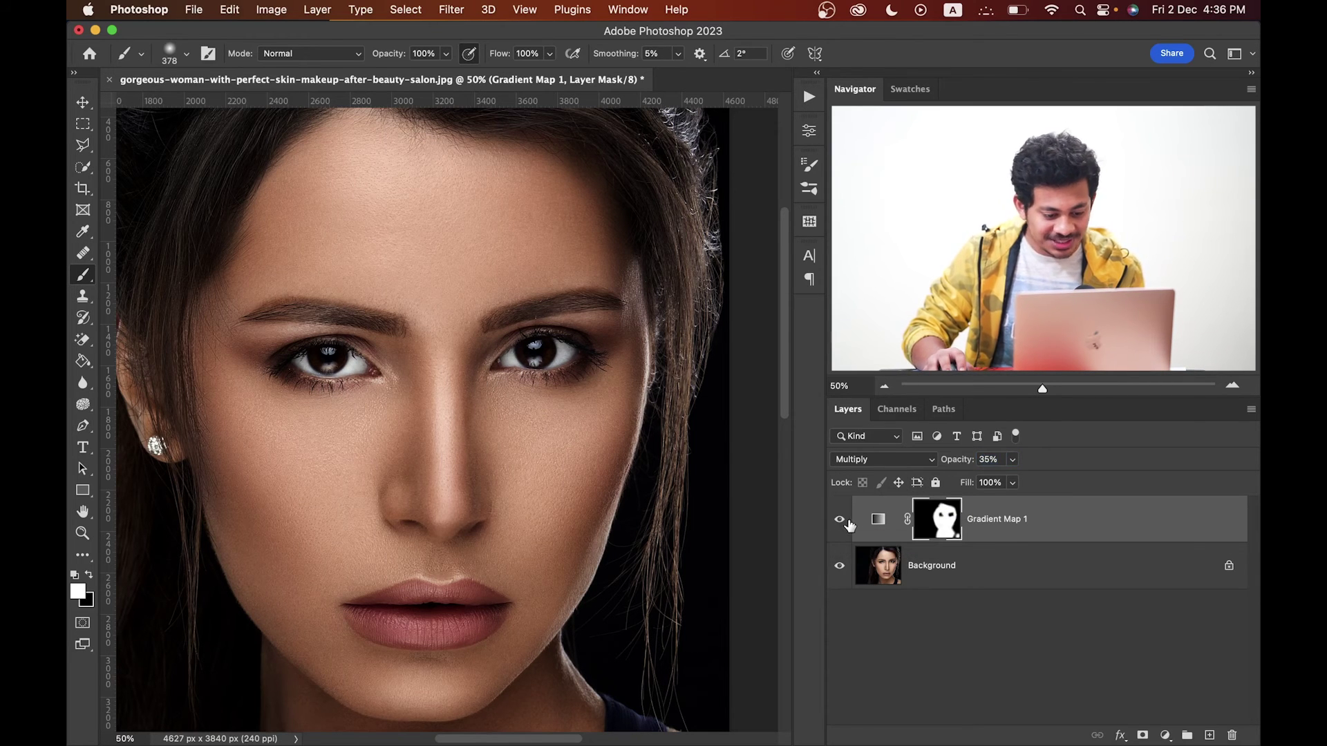
click(844, 524)
click(845, 524)
click(844, 524)
click(844, 524)
click(844, 524)
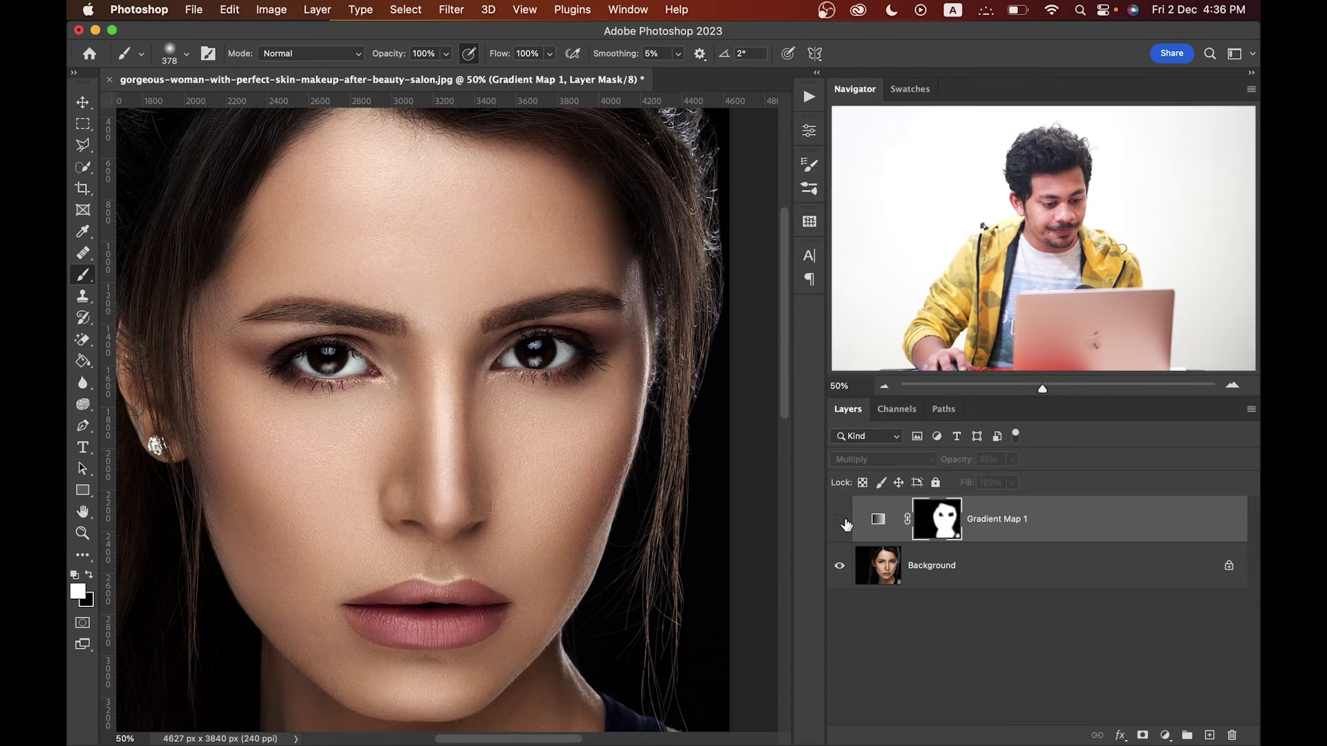
click(844, 523)
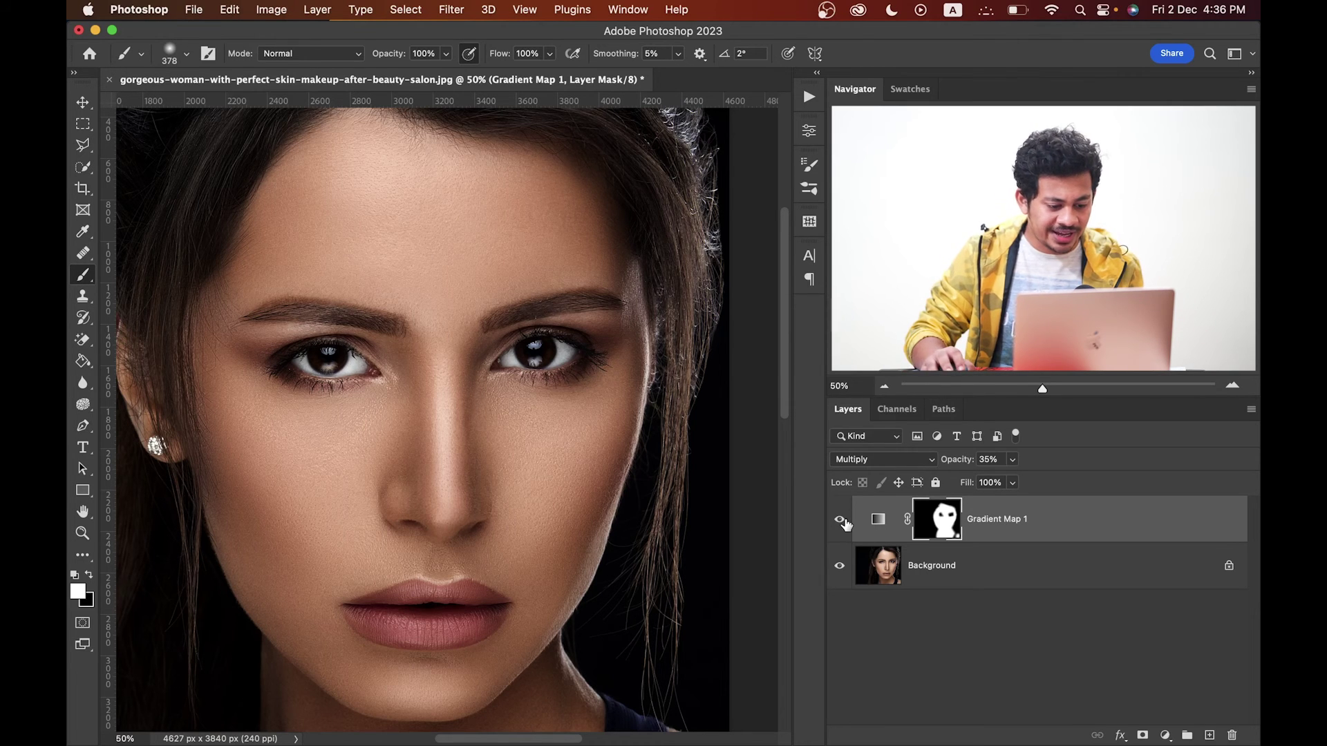
click(840, 520)
click(839, 519)
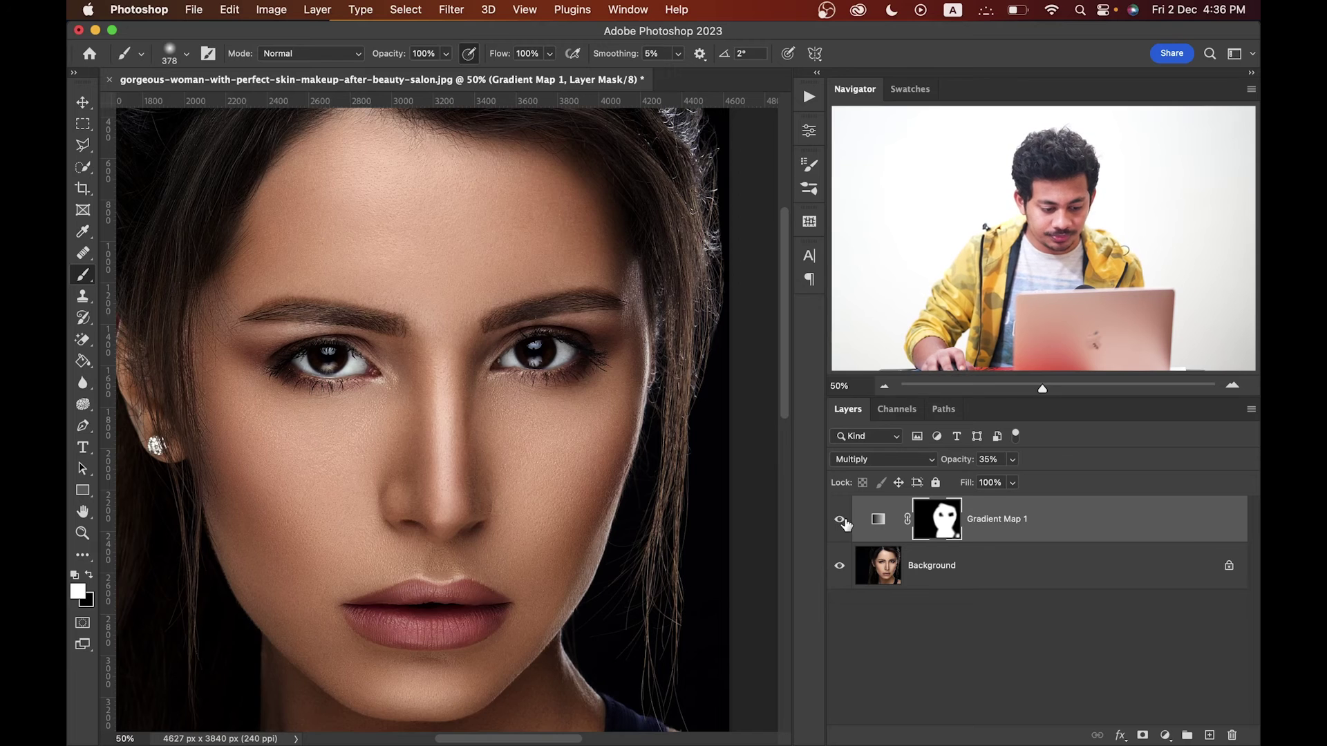
Add a Curves adjustment layer brightening the RGB midtones from input 116 to output 146, and invert its mask to black.
key(super+2)
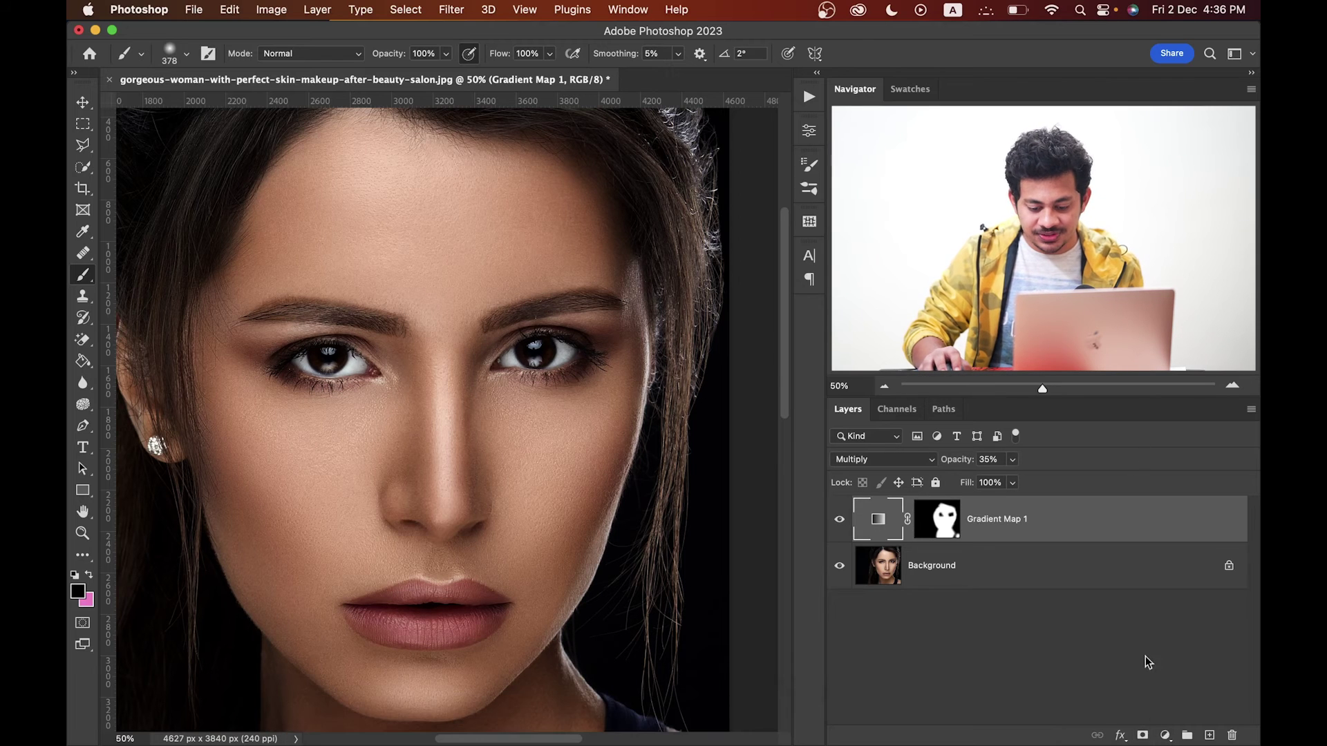
click(1165, 731)
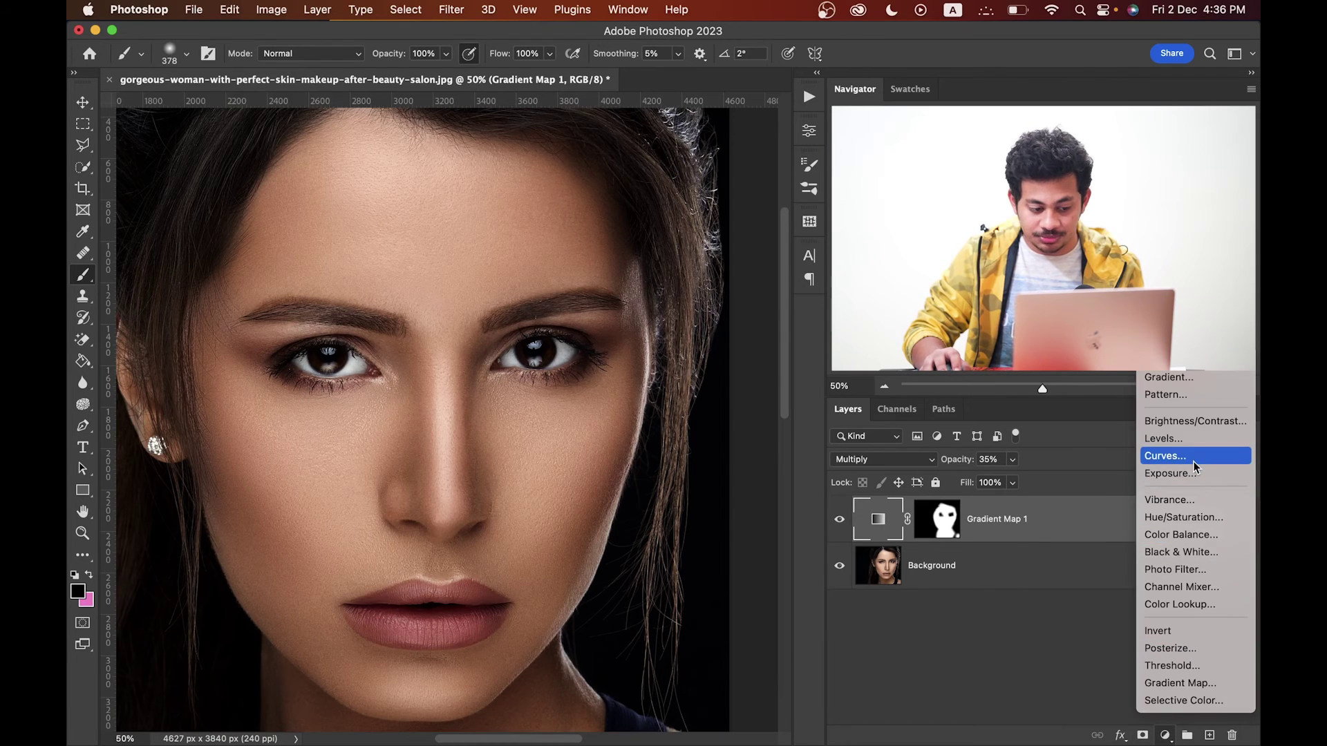
click(1097, 391)
scroll(391, 273, right, 5)
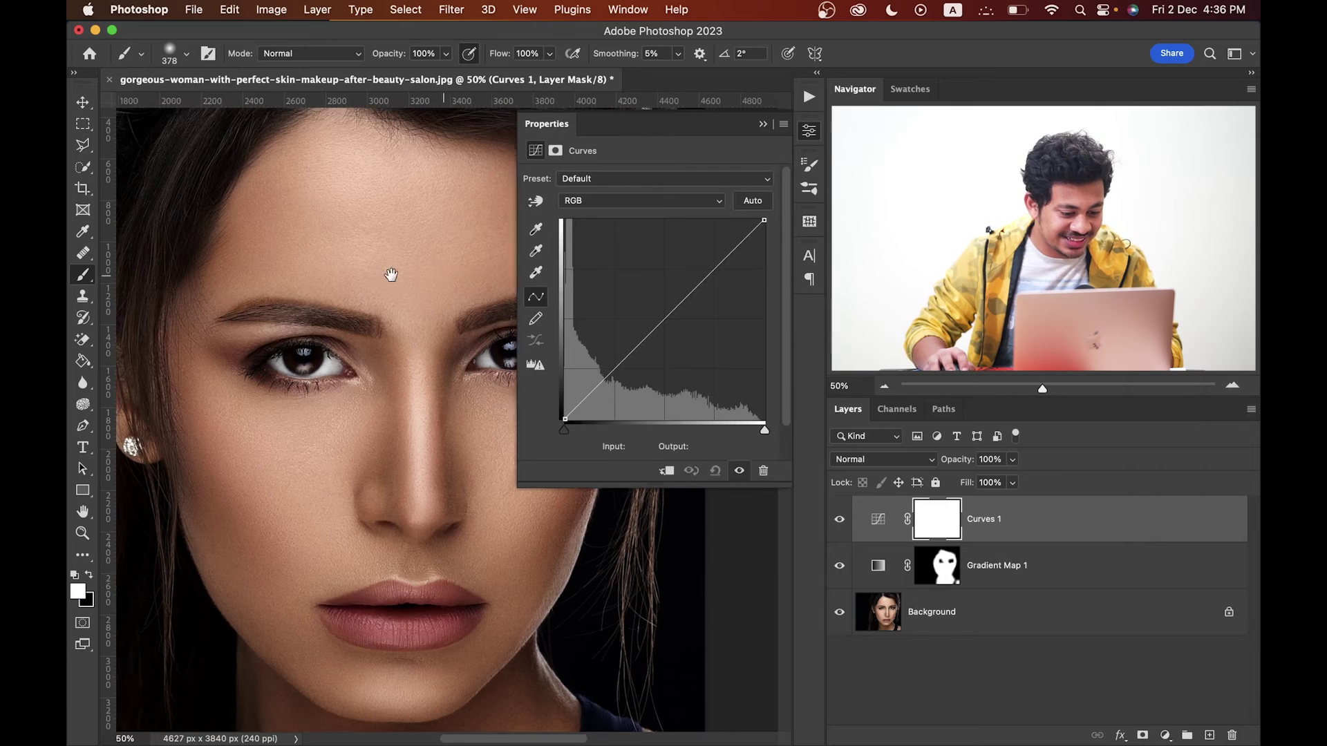
drag(657, 327, 655, 304)
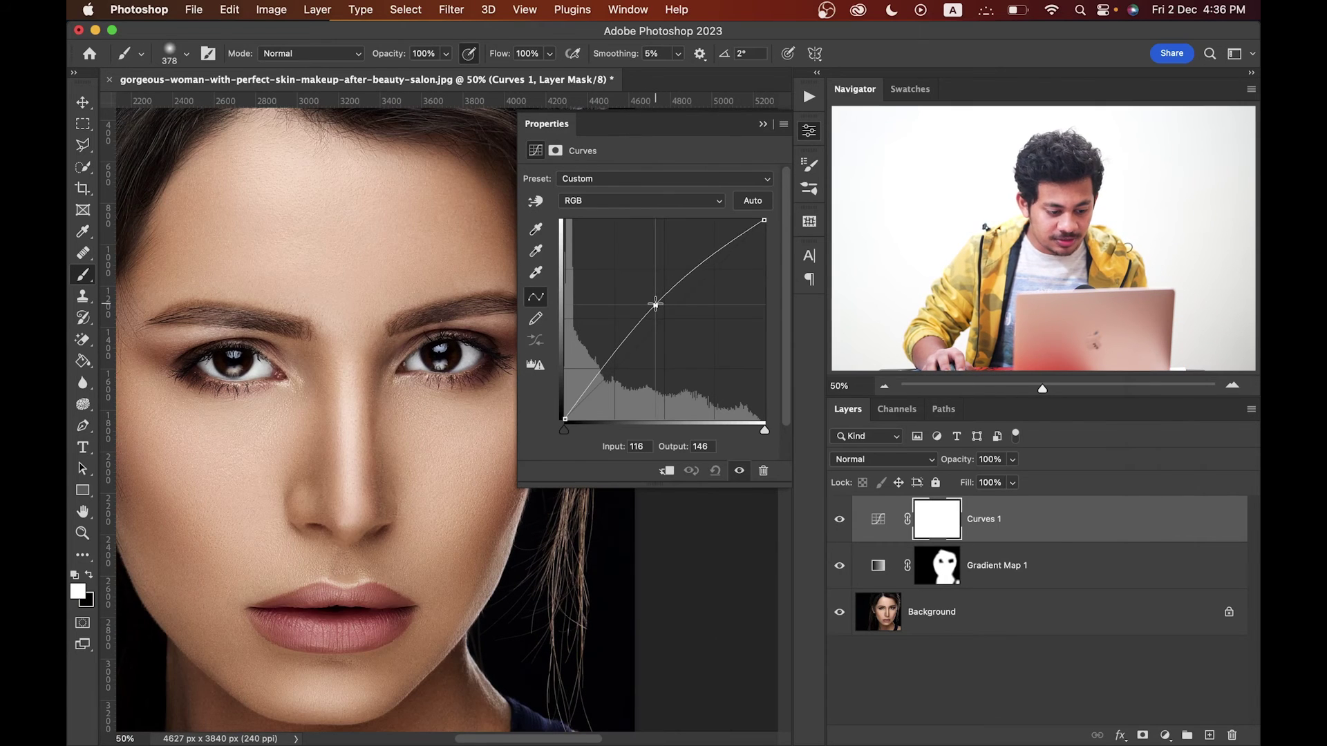
click(818, 136)
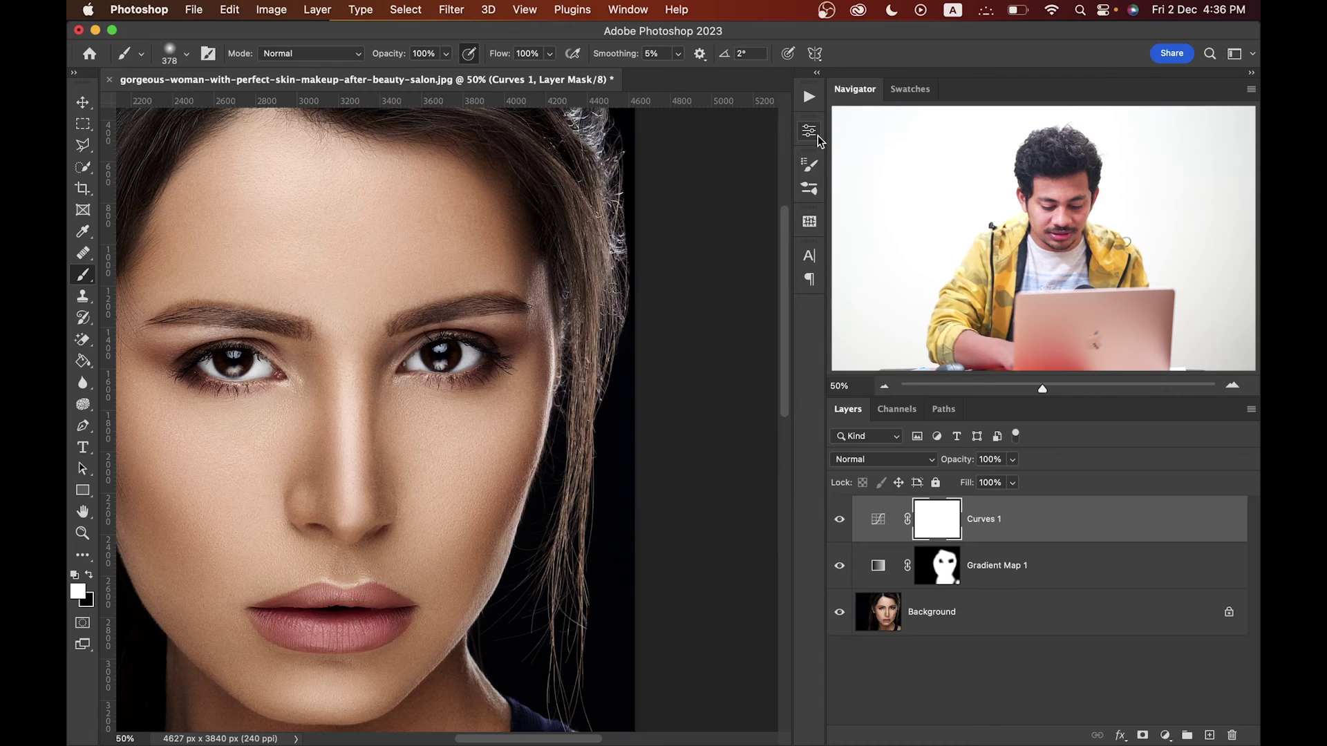
key(super+i)
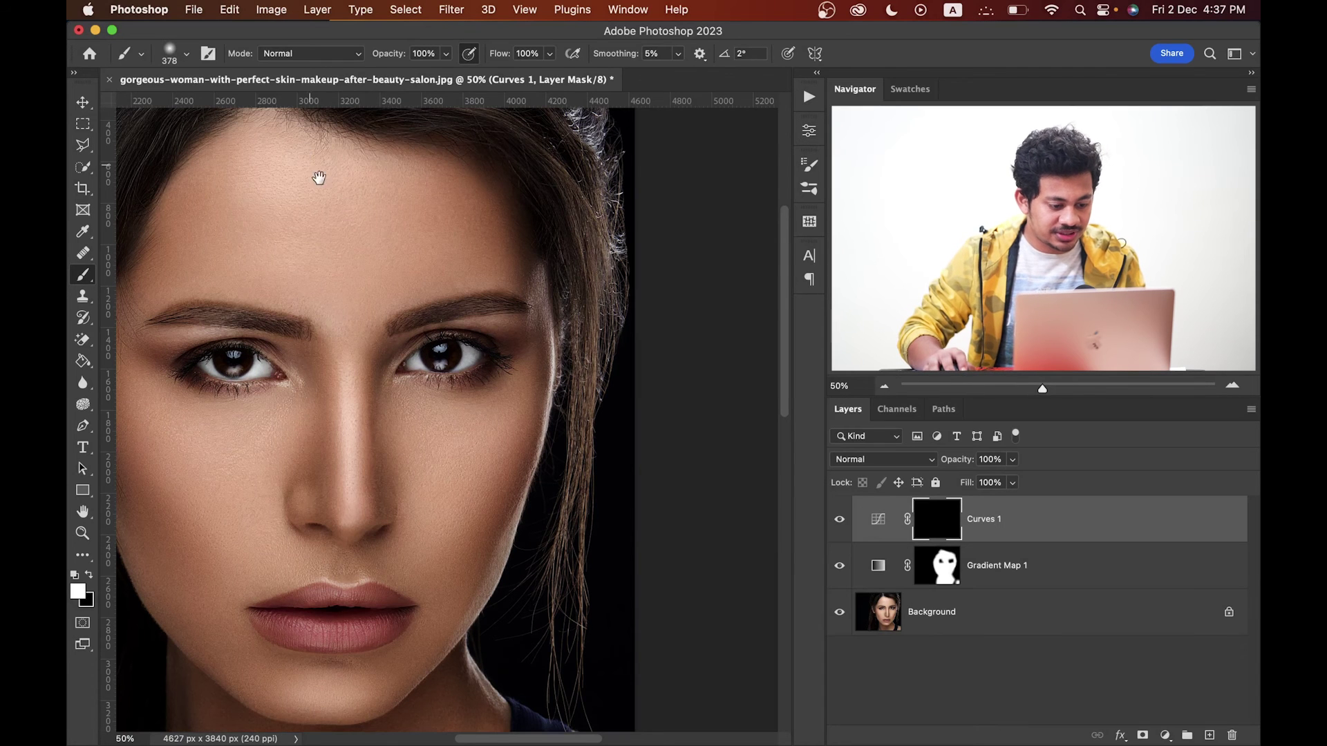
Paint a white highlight on the Curves 1 mask down the bridge of the nose with an 83 px soft brush.
drag(351, 284, 382, 254)
drag(355, 305, 384, 316)
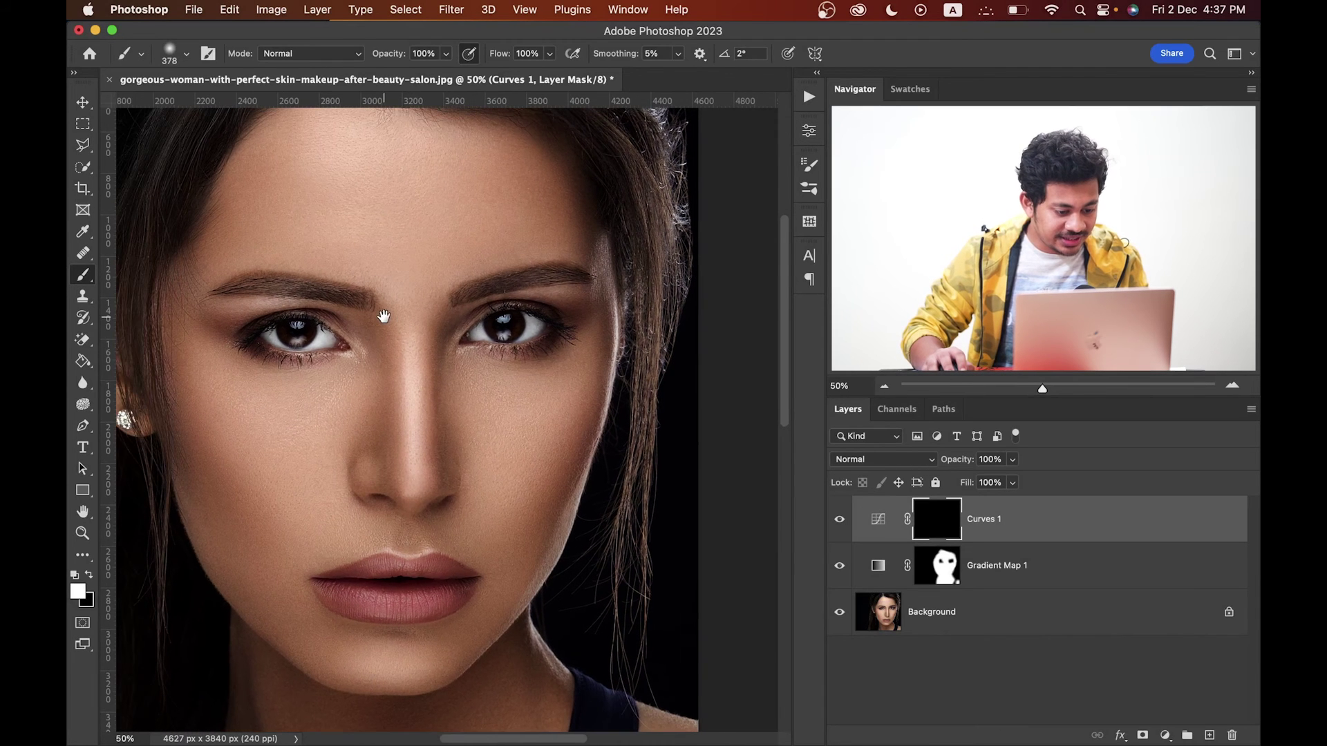
drag(438, 385, 382, 371)
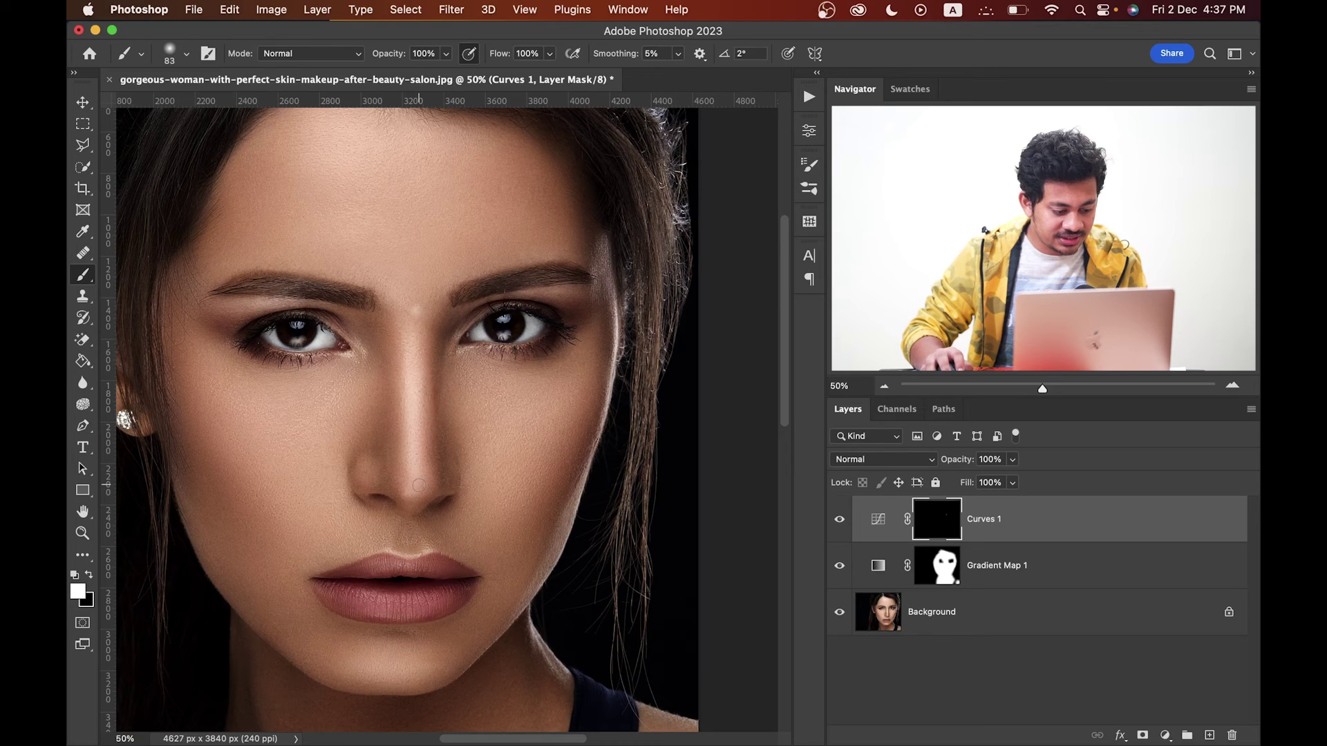
drag(416, 315, 418, 487)
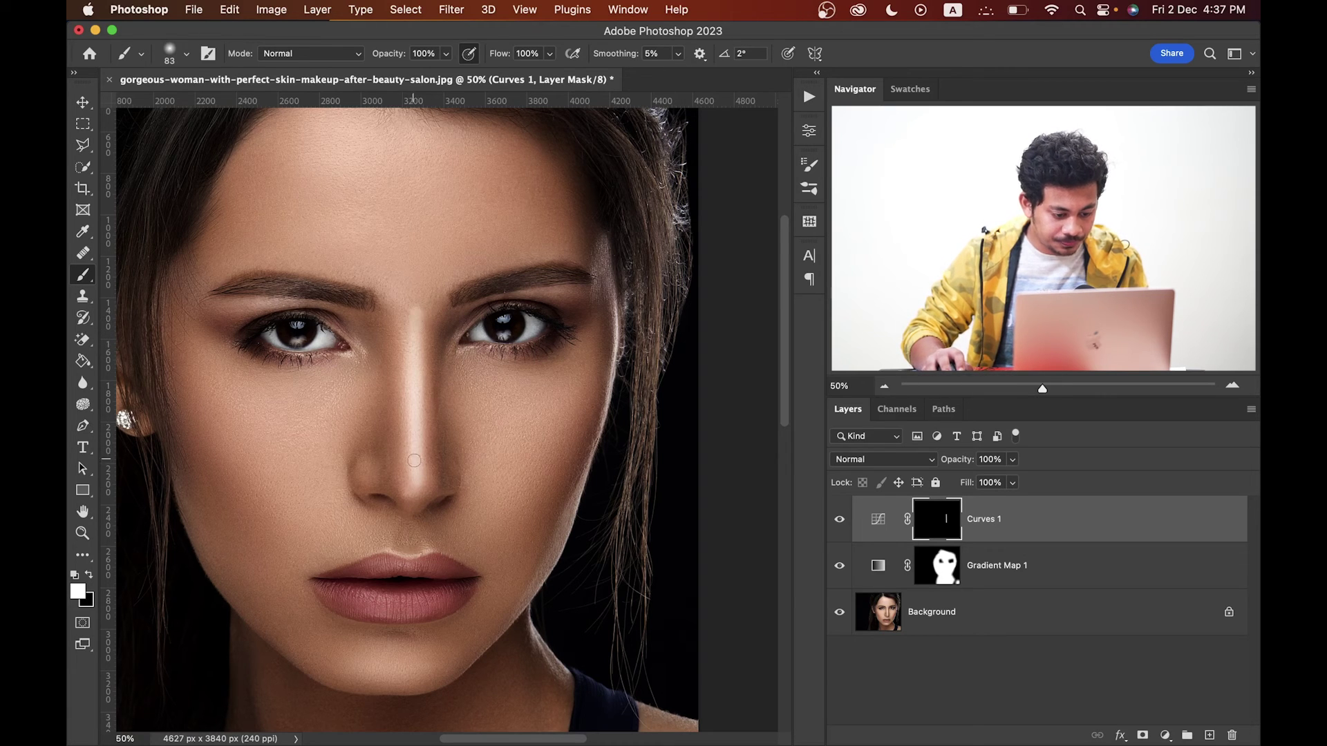
drag(418, 409, 414, 429)
Paint white highlight strokes on the Curves 1 mask across the centre of the forehead, from between the brows up toward the hairline.
mouse_move(406, 257)
mouse_down()
mouse_move(423, 257)
mouse_move(398, 240)
mouse_move(466, 237)
mouse_up()
drag(376, 219, 486, 218)
mouse_move(386, 193)
mouse_down()
mouse_move(458, 195)
mouse_move(422, 170)
mouse_up()
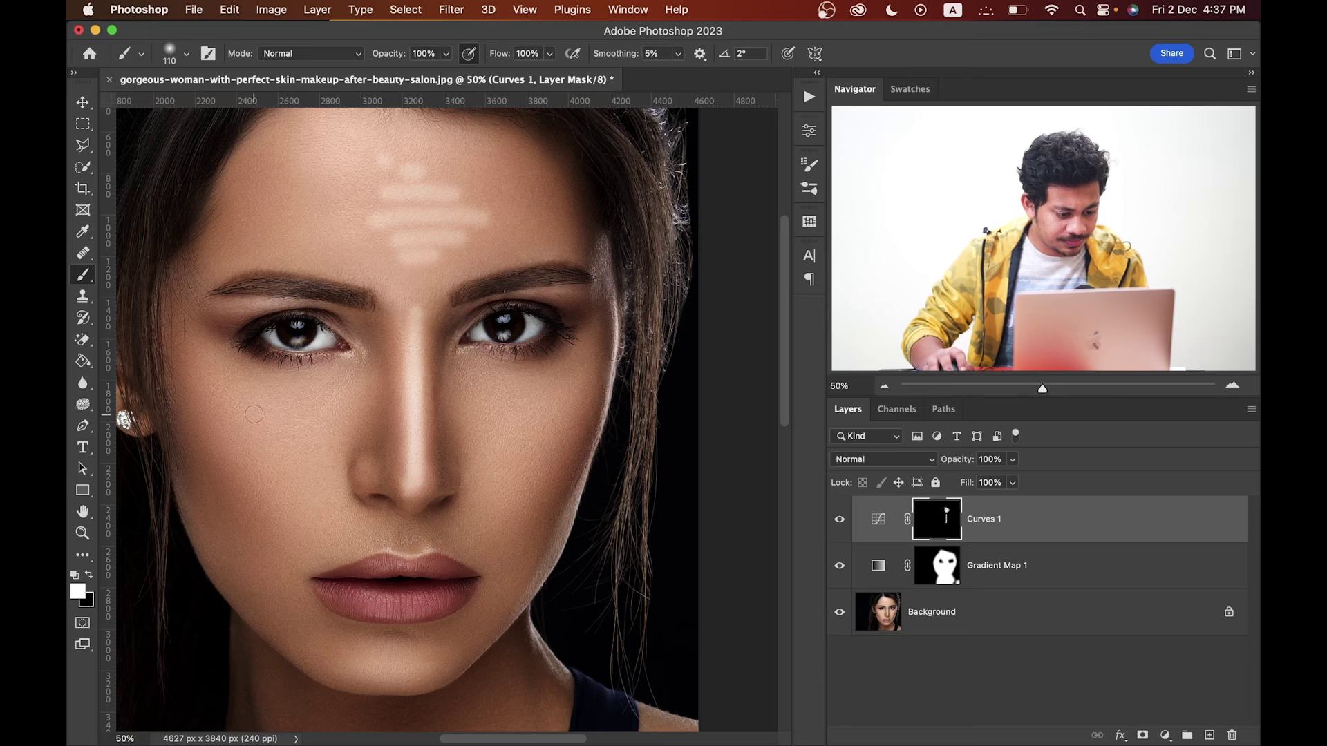
Paint white highlights on the Curves 1 mask over both cheeks below the eyes and on the chin with a 110 px soft brush.
mouse_move(235, 402)
mouse_down()
mouse_move(288, 433)
mouse_move(331, 401)
mouse_move(231, 429)
mouse_move(285, 445)
mouse_move(307, 431)
mouse_move(286, 449)
mouse_move(316, 460)
mouse_up()
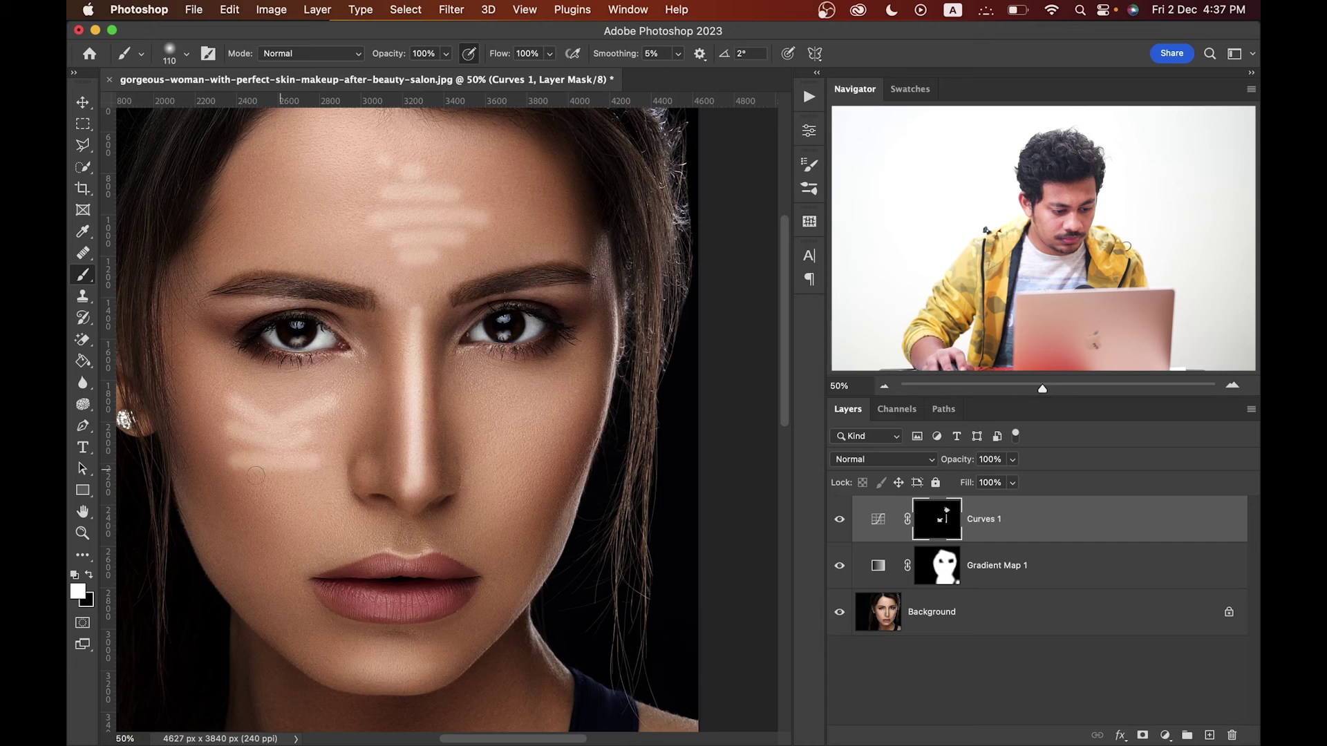
mouse_move(487, 412)
mouse_down()
mouse_move(543, 425)
mouse_move(511, 398)
mouse_move(564, 390)
mouse_move(494, 446)
mouse_move(501, 528)
mouse_up()
drag(552, 435, 514, 498)
drag(291, 508, 313, 476)
drag(239, 457, 267, 519)
drag(348, 494, 352, 380)
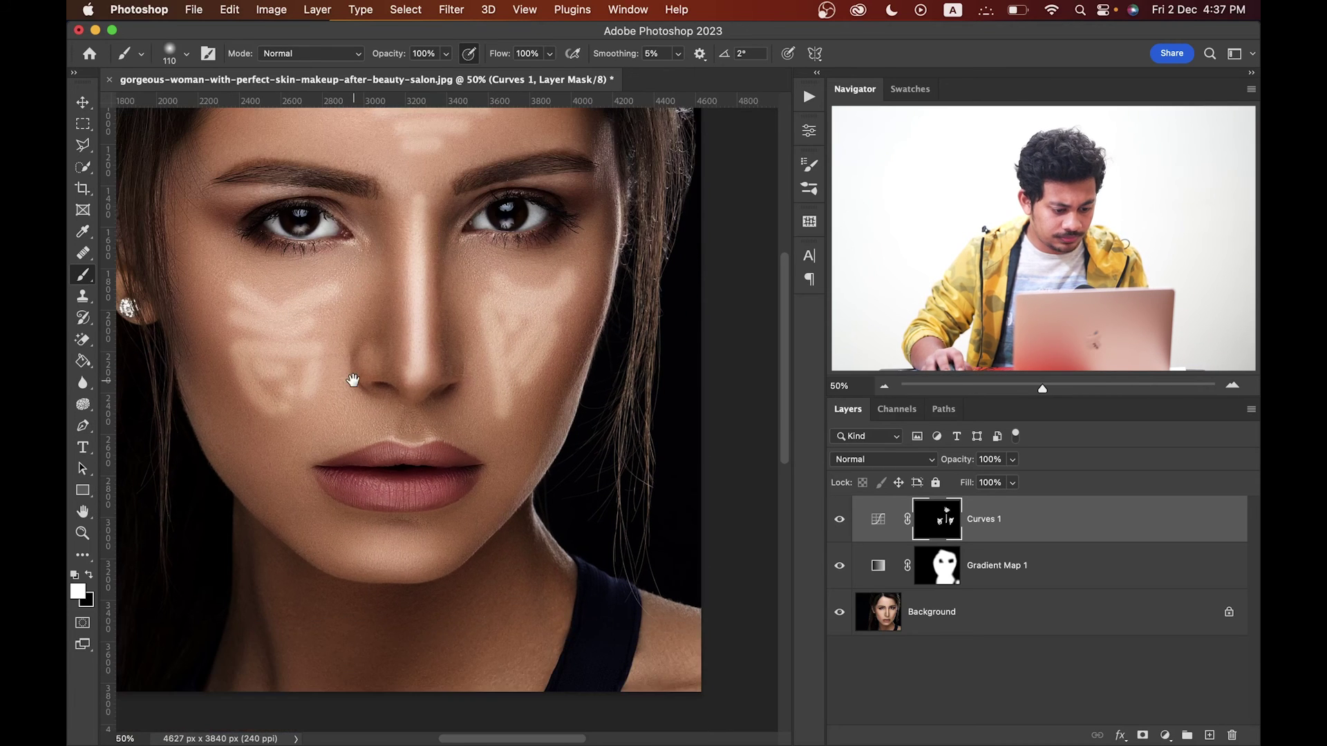
mouse_move(381, 554)
mouse_down()
mouse_move(409, 556)
mouse_move(353, 555)
mouse_move(419, 550)
mouse_up()
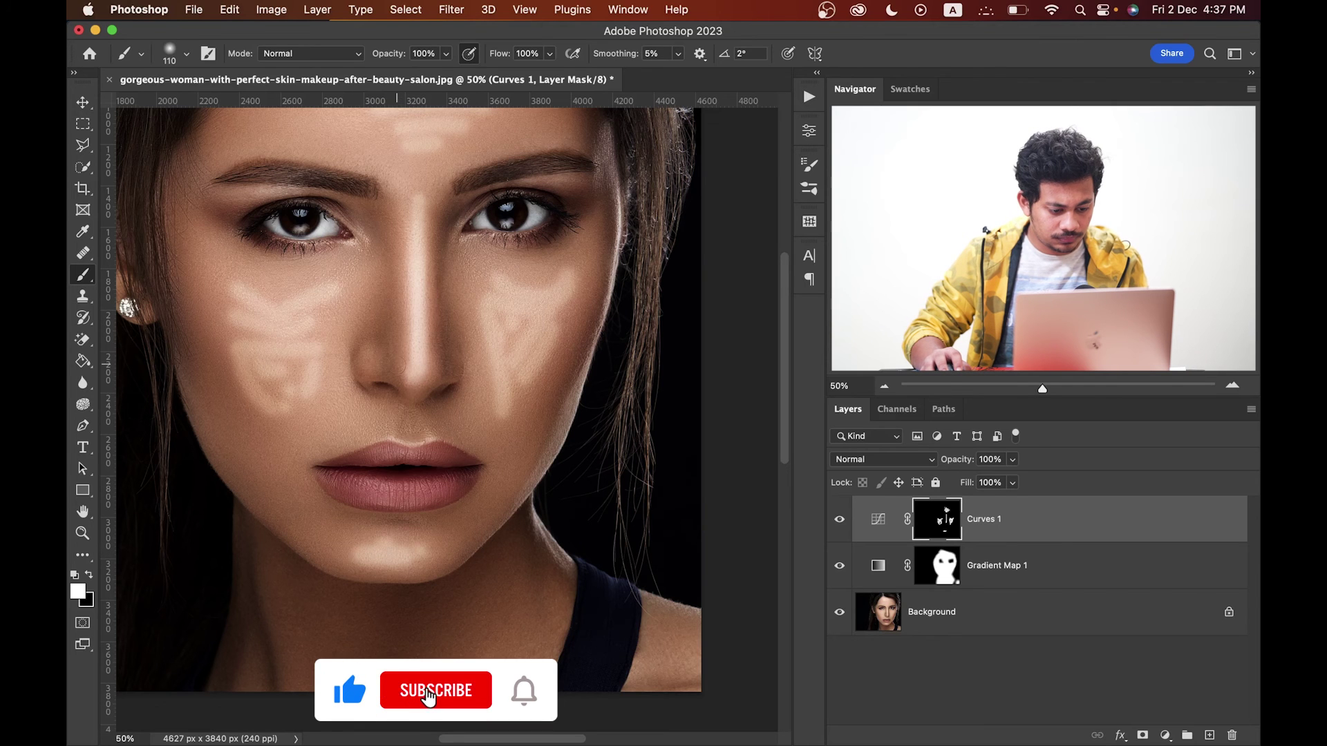
Feather the Curves 1 layer mask by 107 px to blend the painted highlights into the skin.
drag(425, 340, 406, 423)
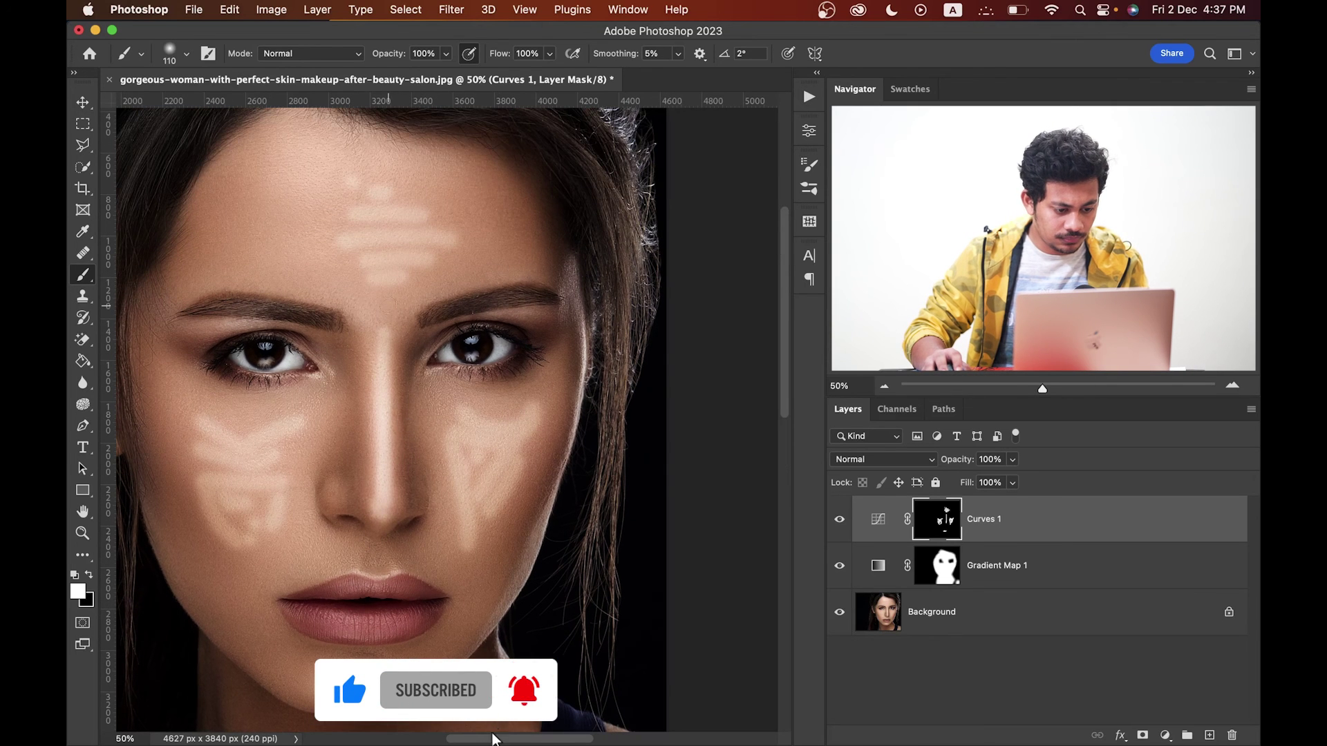
drag(477, 375, 471, 385)
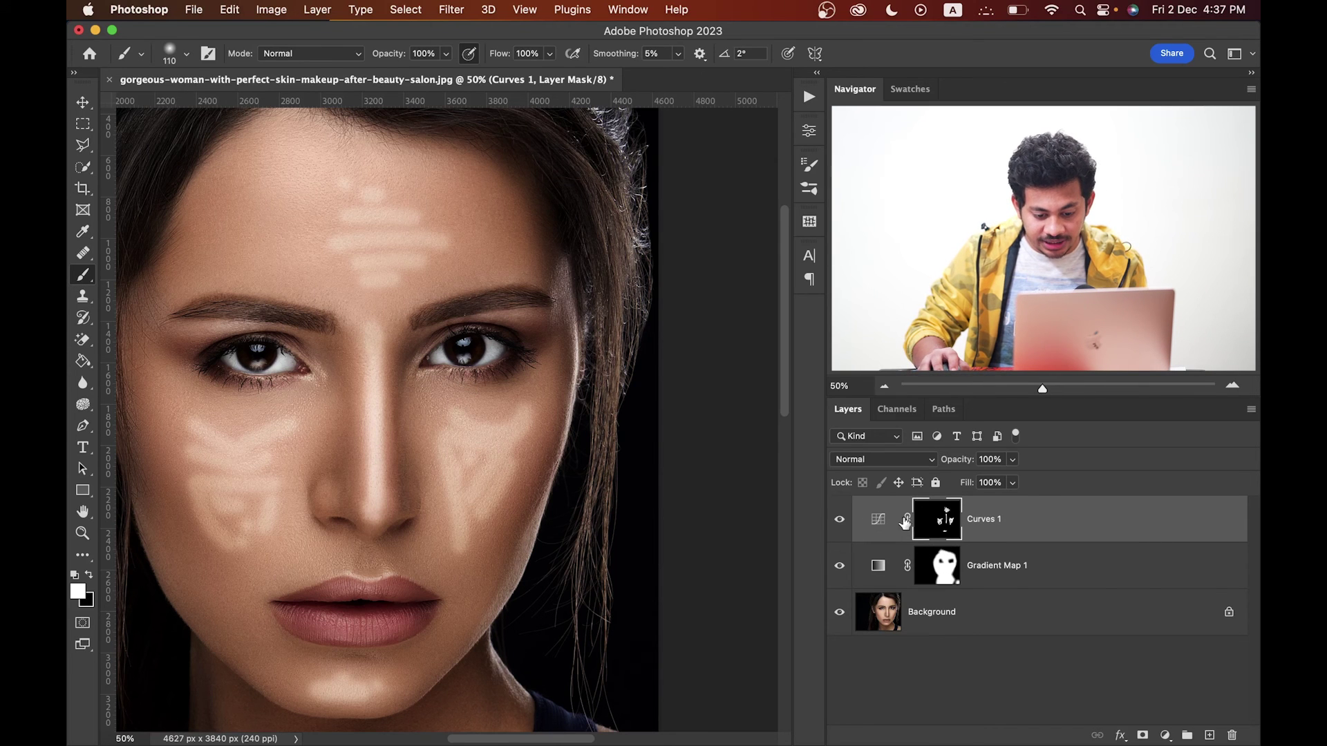
double_click(937, 523)
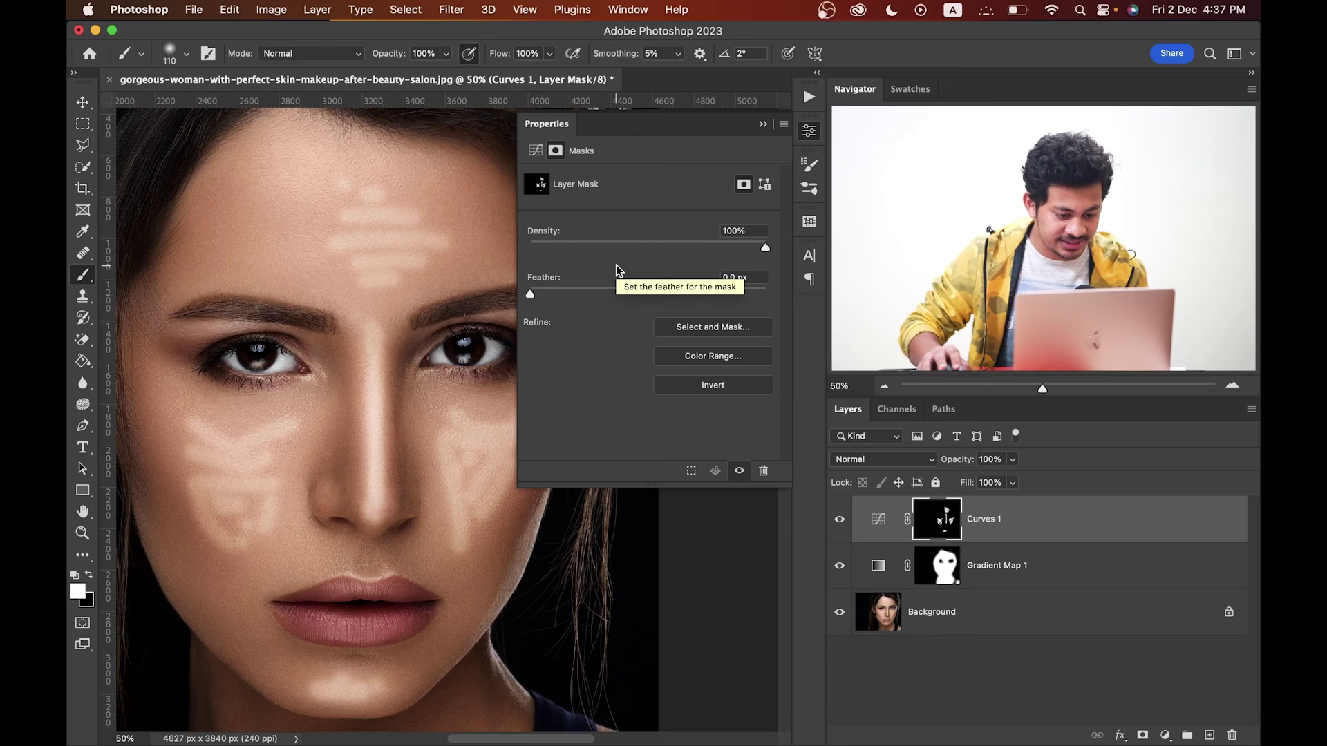
drag(444, 311, 421, 318)
drag(530, 294, 657, 291)
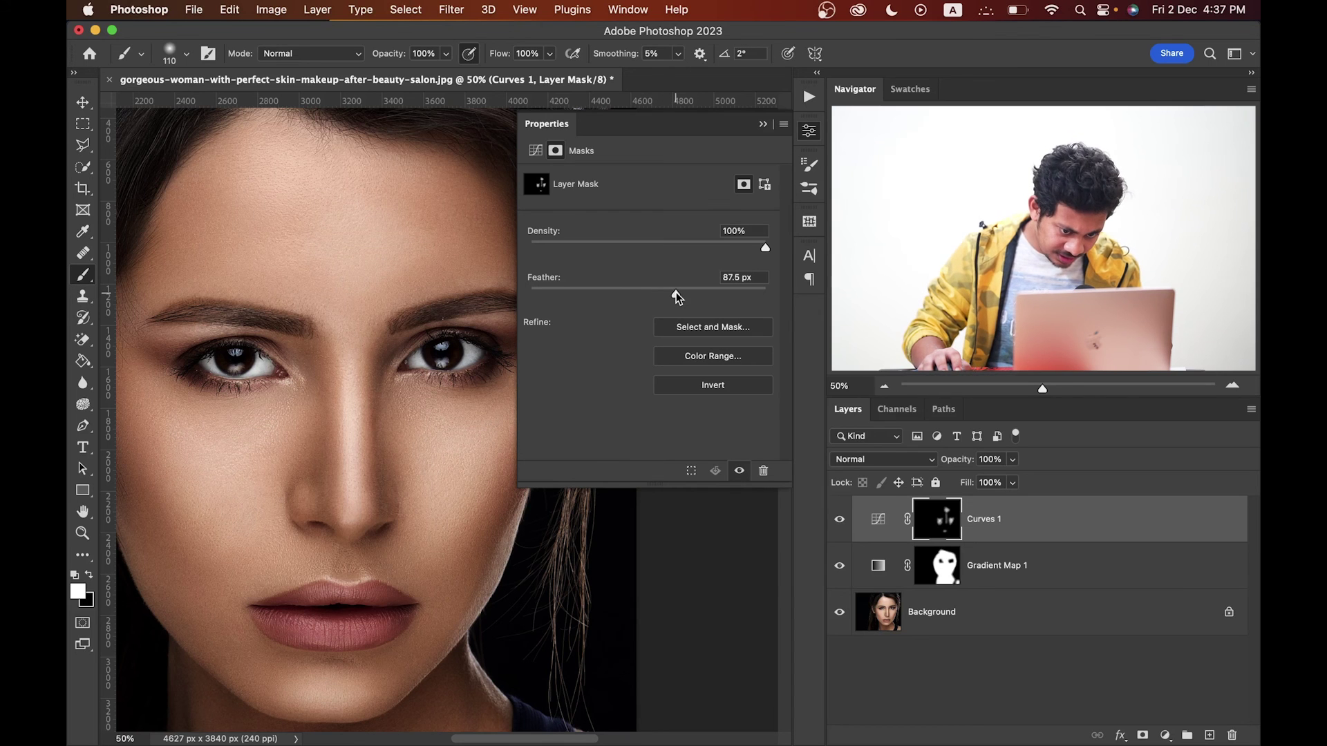
drag(677, 296, 684, 292)
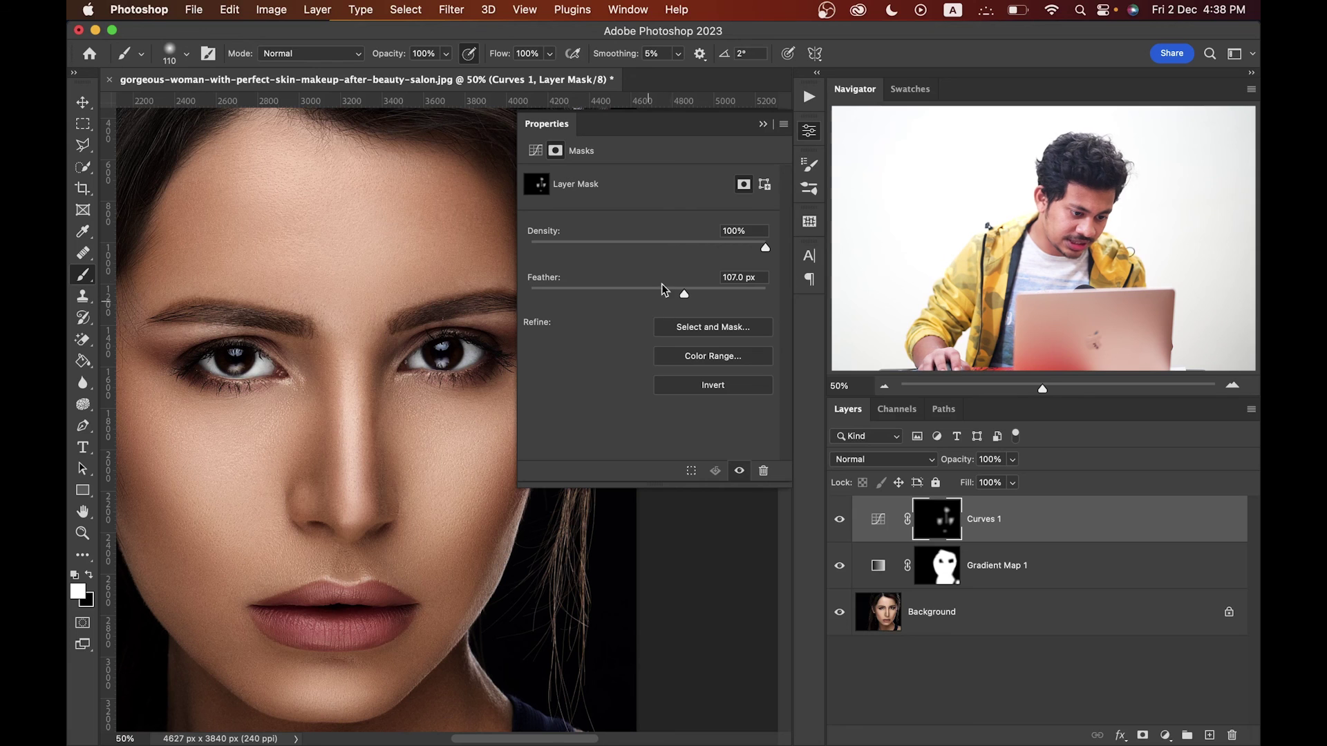
Compare the face with and without the feathered Curves 1 highlights by repeatedly hiding and showing the layer.
click(838, 522)
click(838, 521)
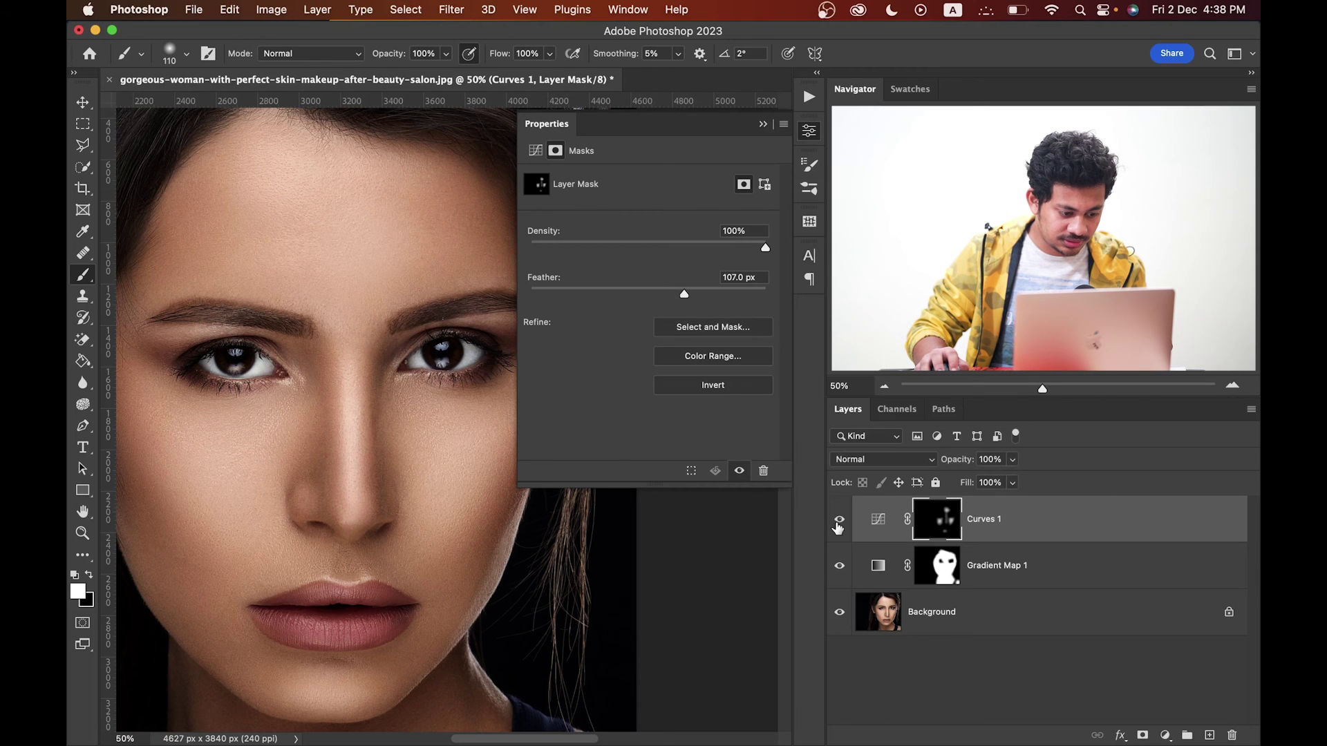
click(839, 523)
click(838, 523)
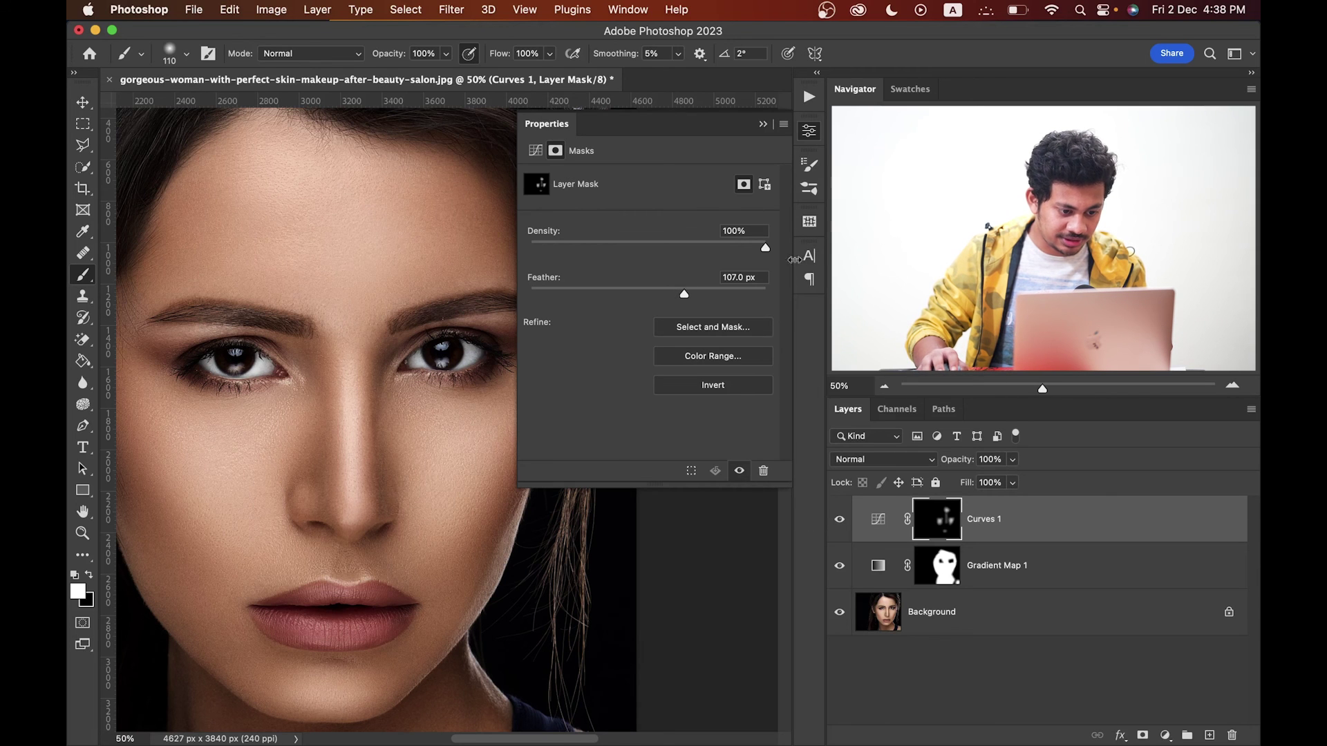
click(810, 131)
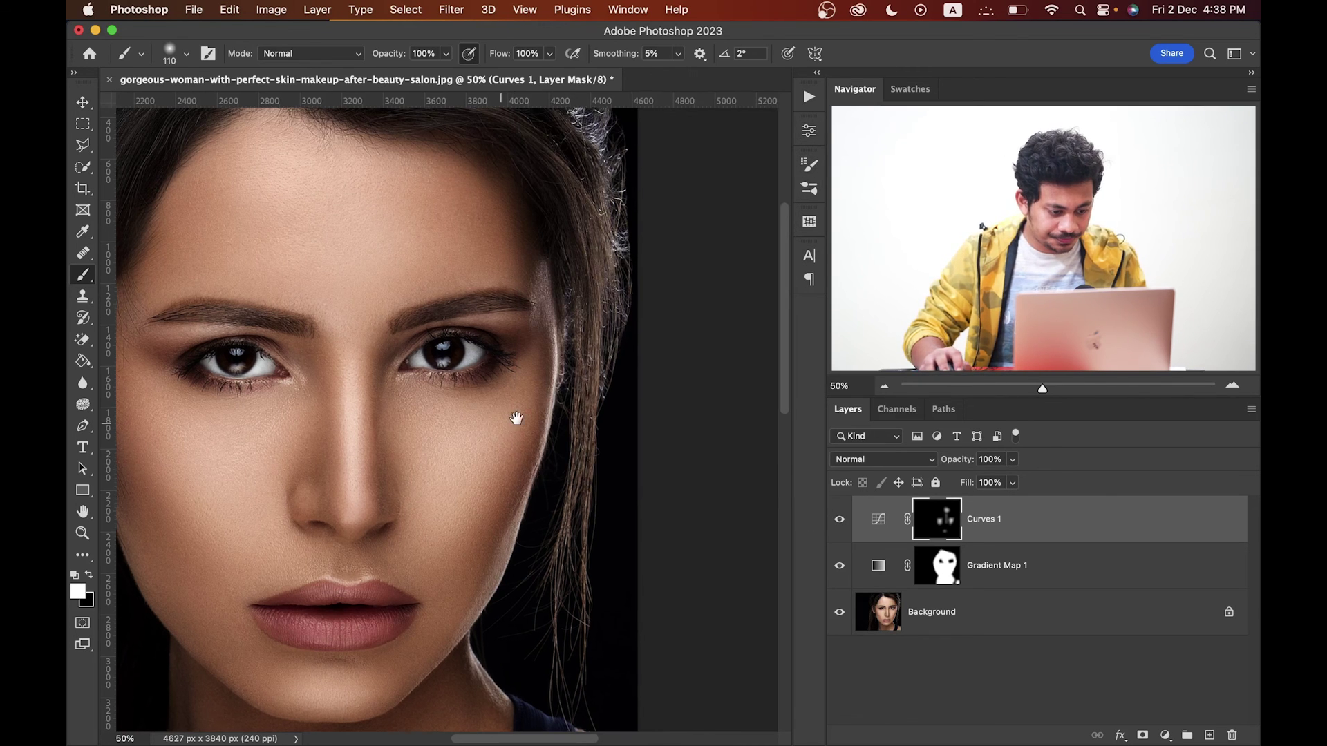
scroll(517, 420, left, 3)
click(838, 522)
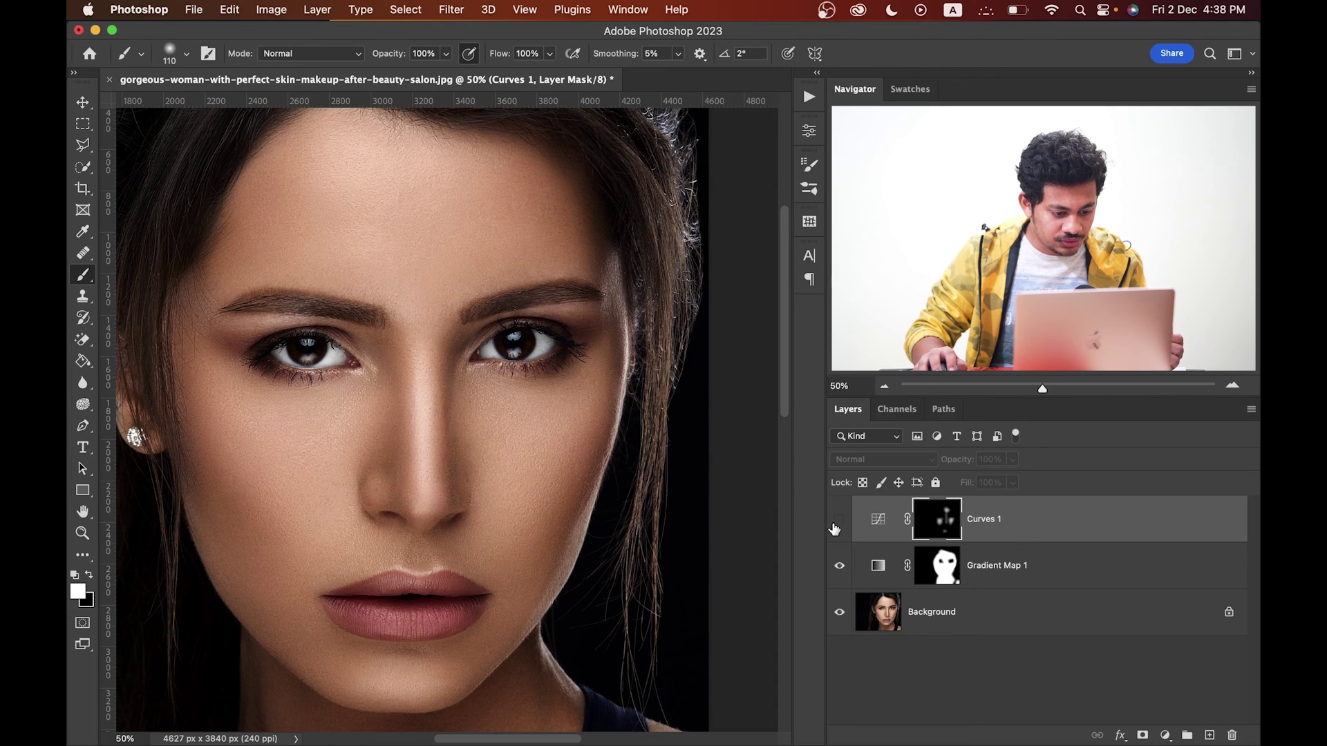
click(836, 521)
click(836, 521)
click(837, 522)
Reduce the Curves 1 layer's opacity to 84% and check the highlights with the layer hidden and shown.
drag(954, 469, 945, 465)
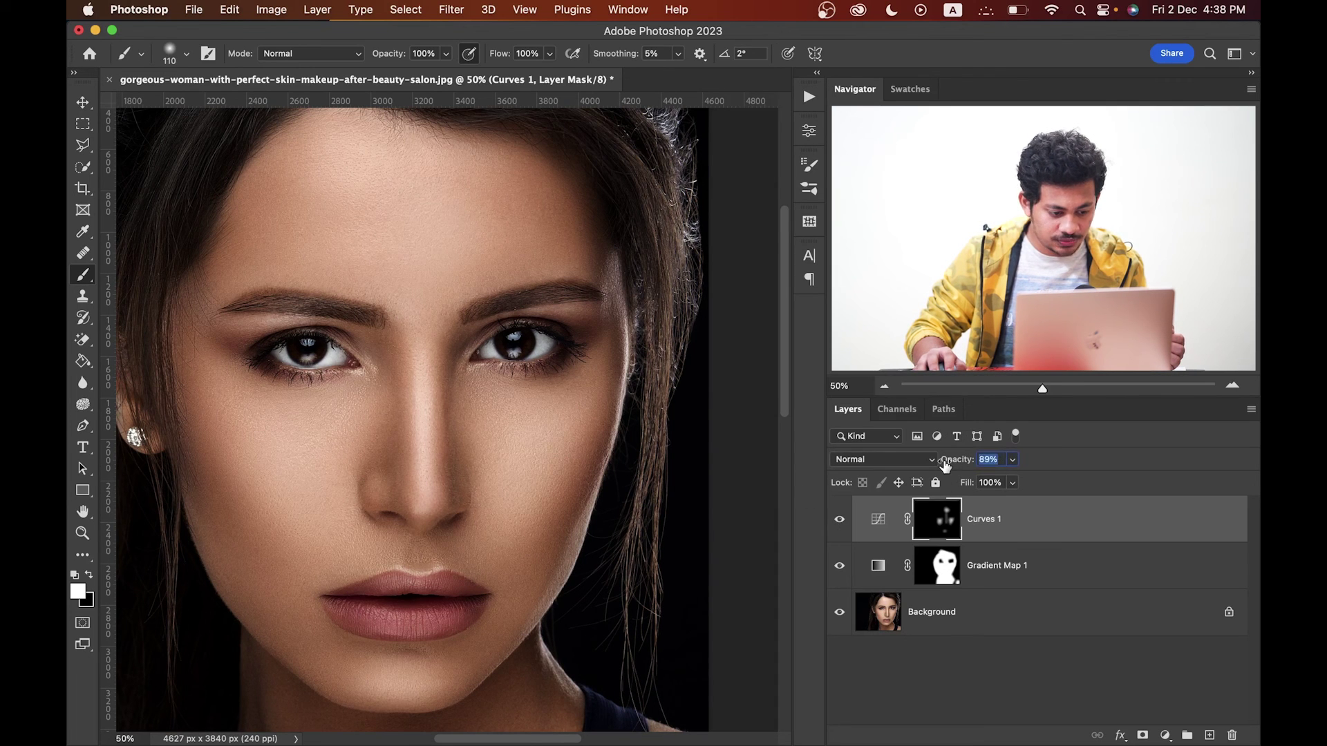
click(836, 523)
click(837, 523)
click(836, 523)
click(837, 523)
Compare the graded portrait with the original by repeatedly showing only the Background layer and restoring all layers.
alt+click(838, 612)
alt+click(837, 613)
alt+click(838, 613)
alt+click(838, 614)
alt+click(838, 614)
alt+click(837, 613)
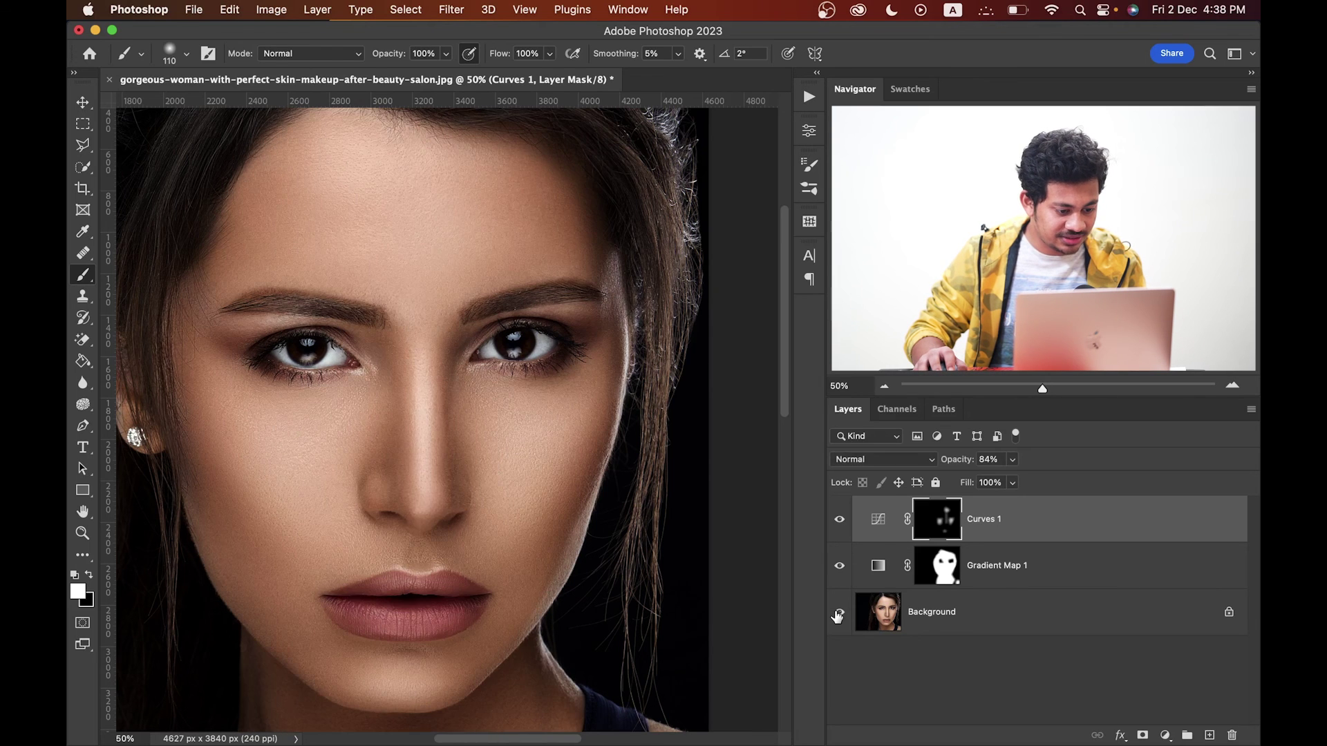
alt+click(838, 613)
alt+click(838, 614)
alt+click(838, 614)
alt+click(837, 614)
alt+click(837, 613)
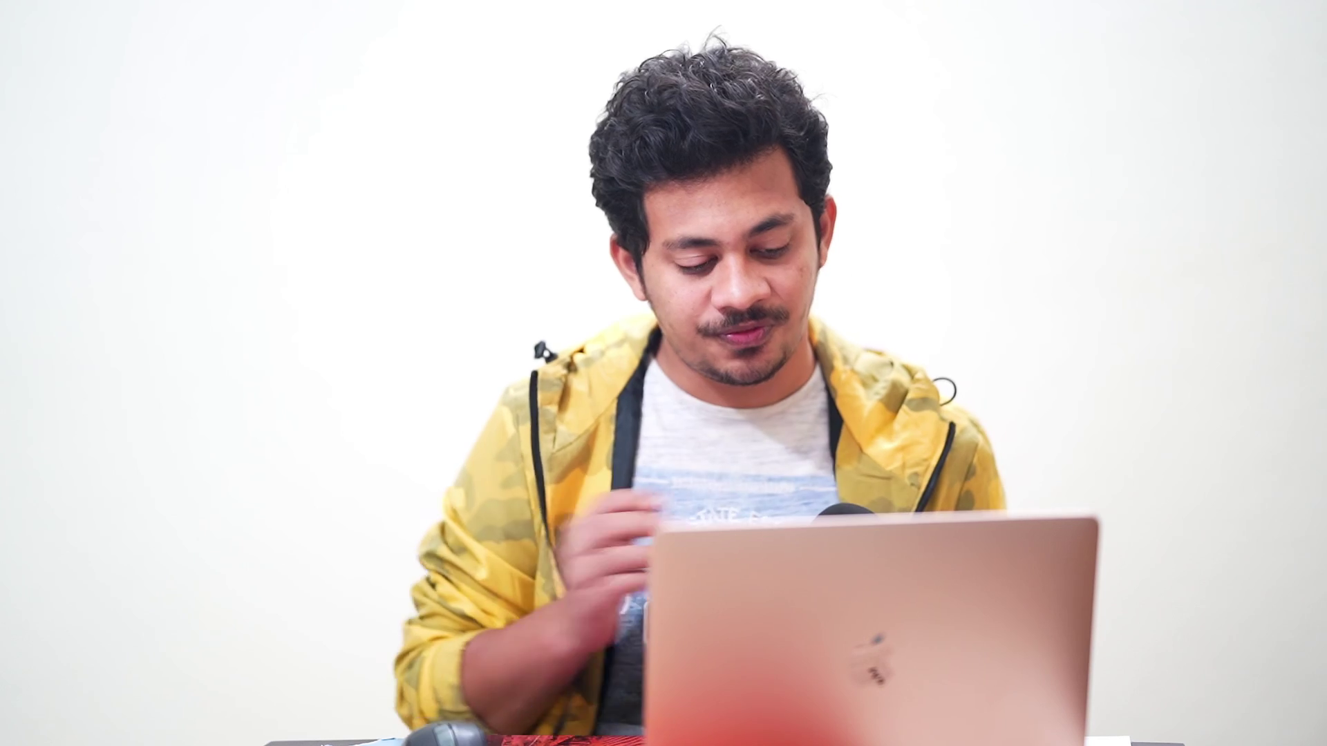